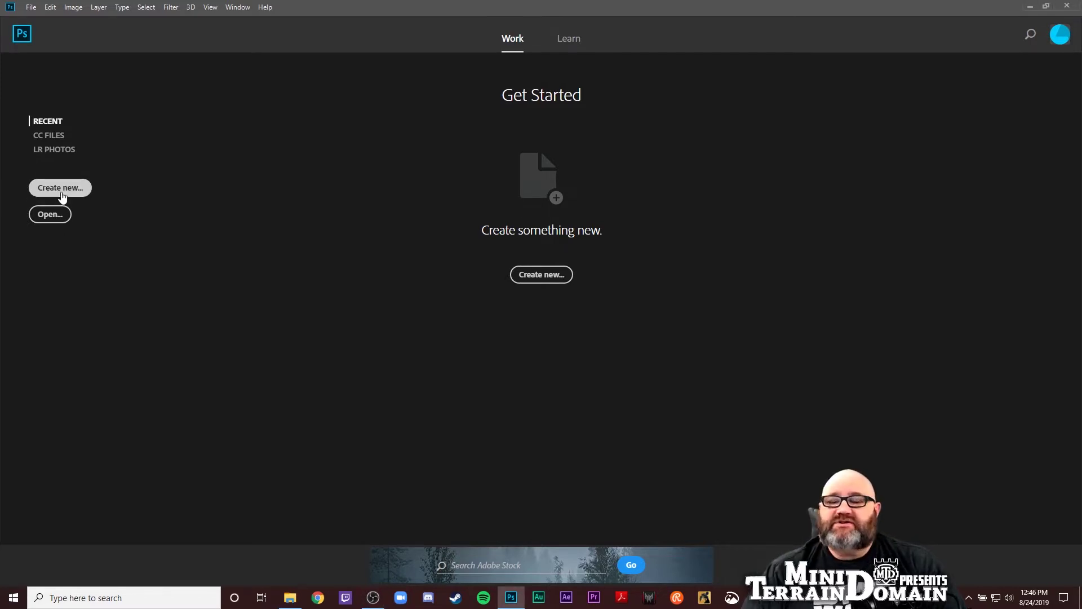
Start a new blank document from the recent Custom 1920 x 1080 px @ 300 ppi preset.
click(61, 188)
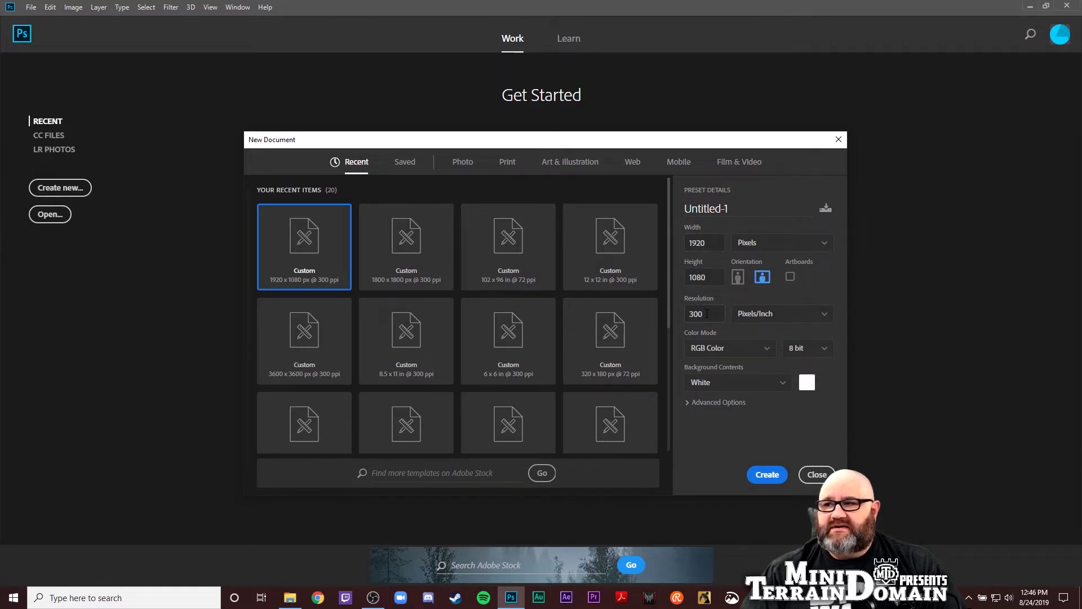
double_click(303, 241)
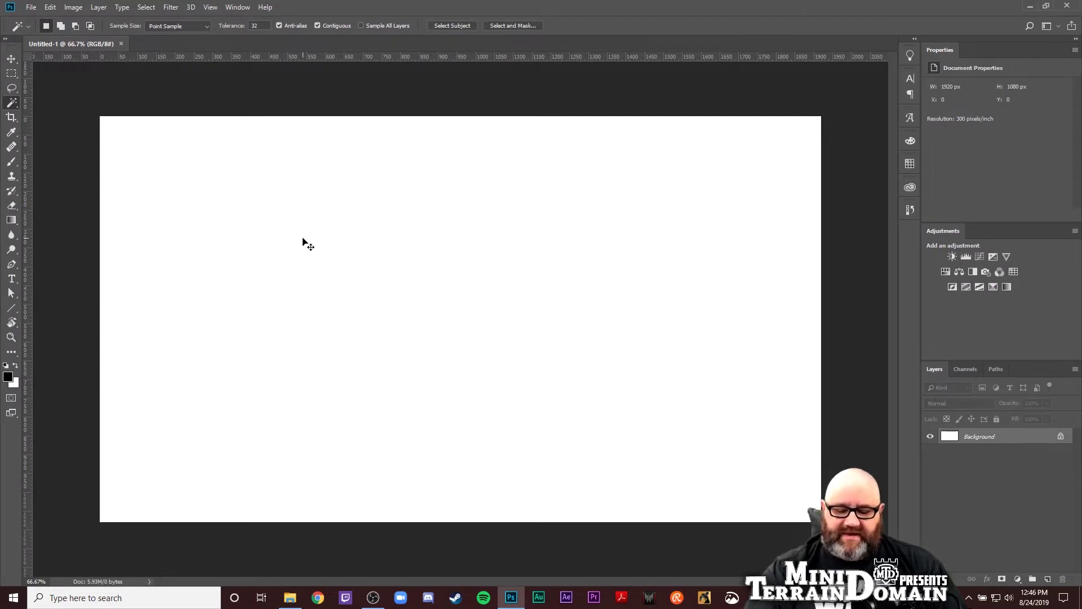
Preview night-3129908.jpg in File Explorer, then drag it onto the Photoshop canvas.
key(ctrl+0)
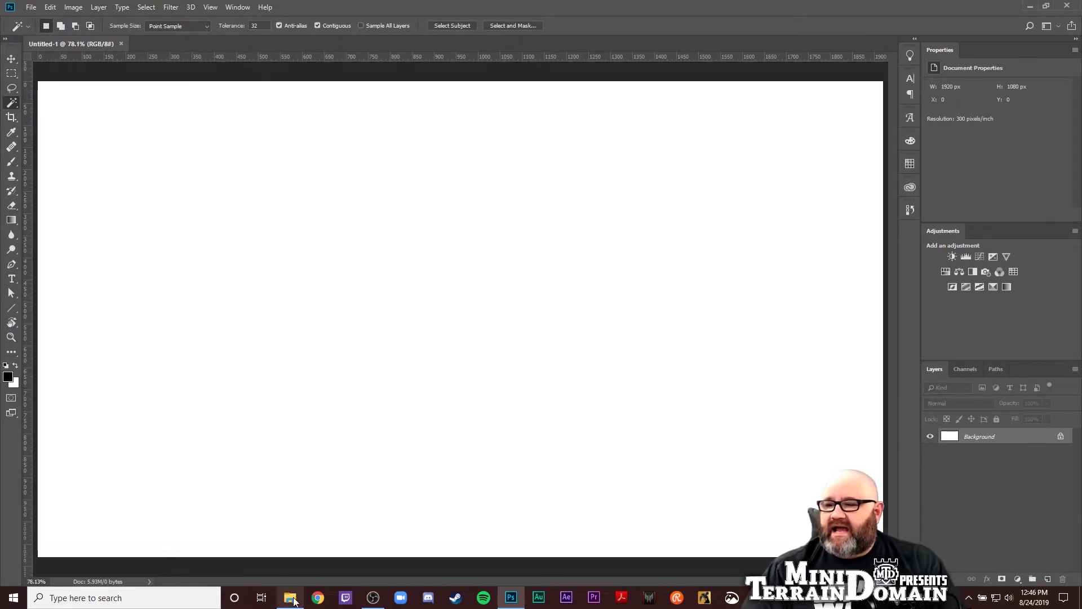
click(292, 599)
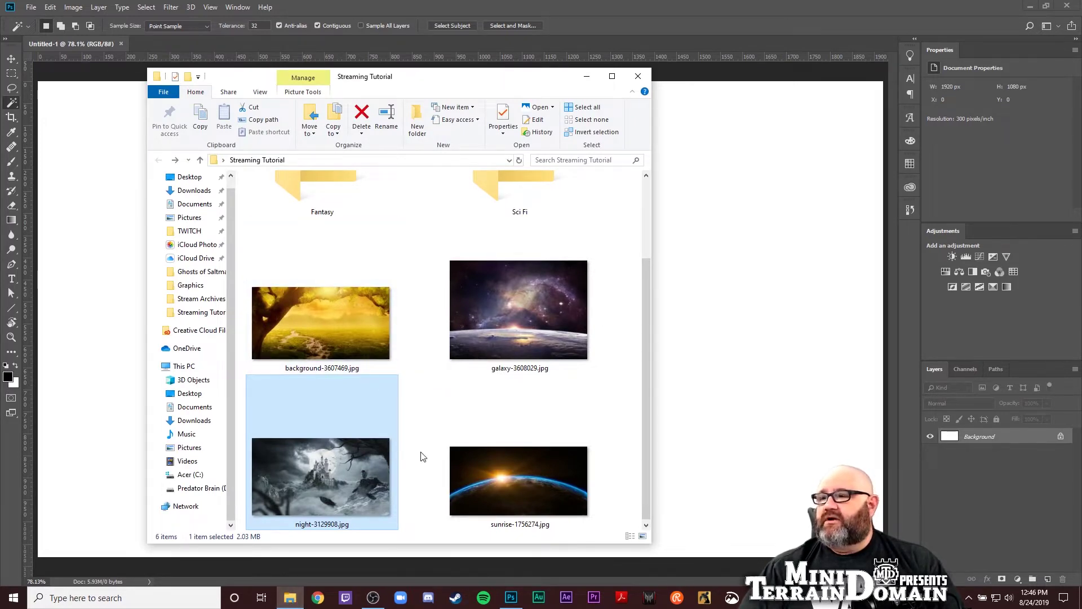
double_click(365, 478)
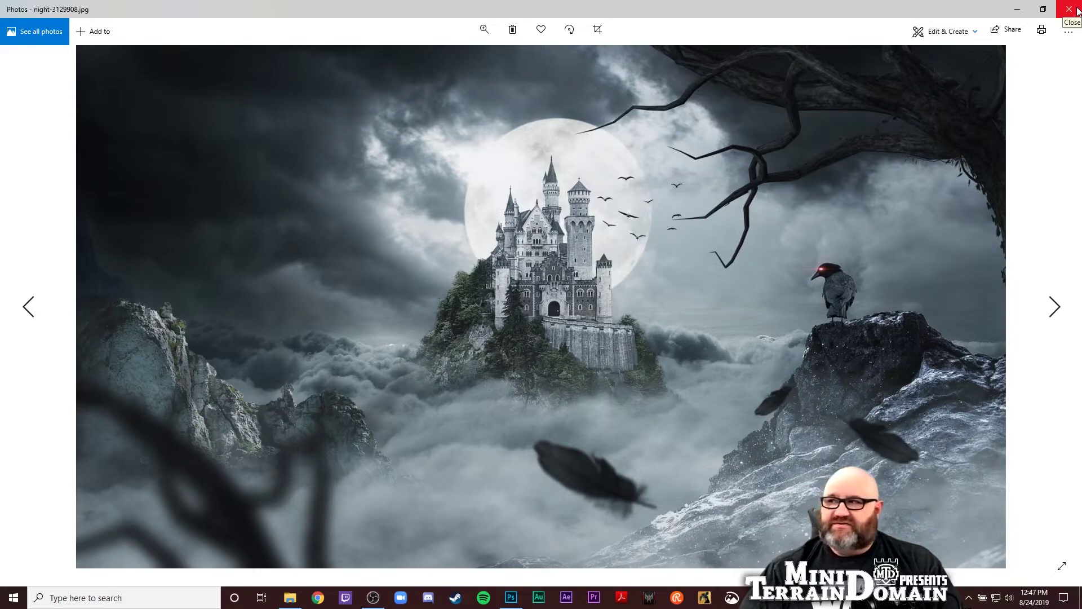
click(1074, 10)
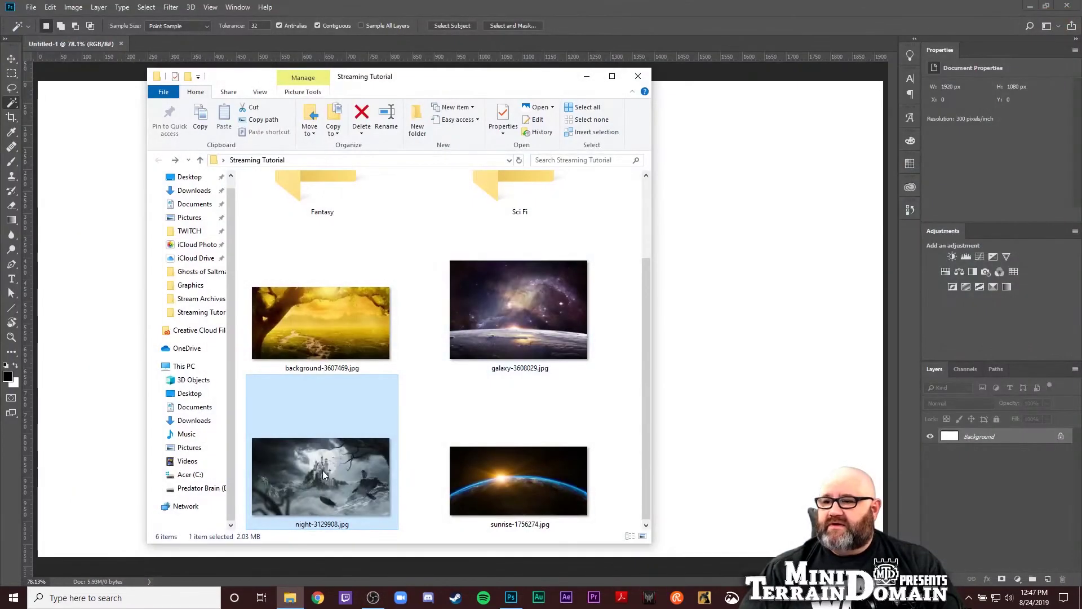
drag(319, 472, 677, 416)
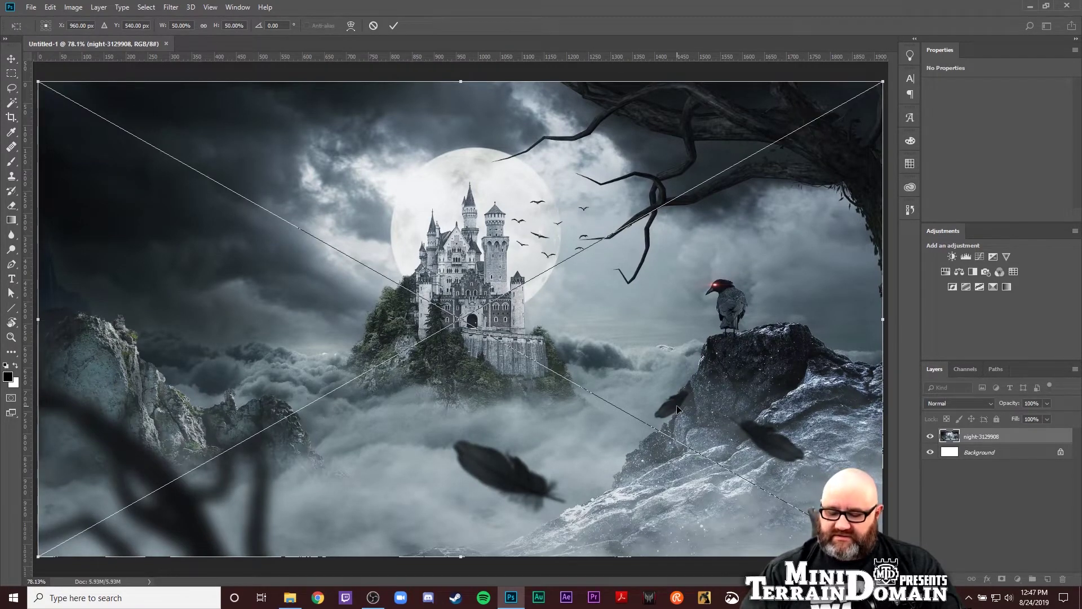
Commit the castle image, duplicate it, hide the original and add an empty Layer 1.
key(w)
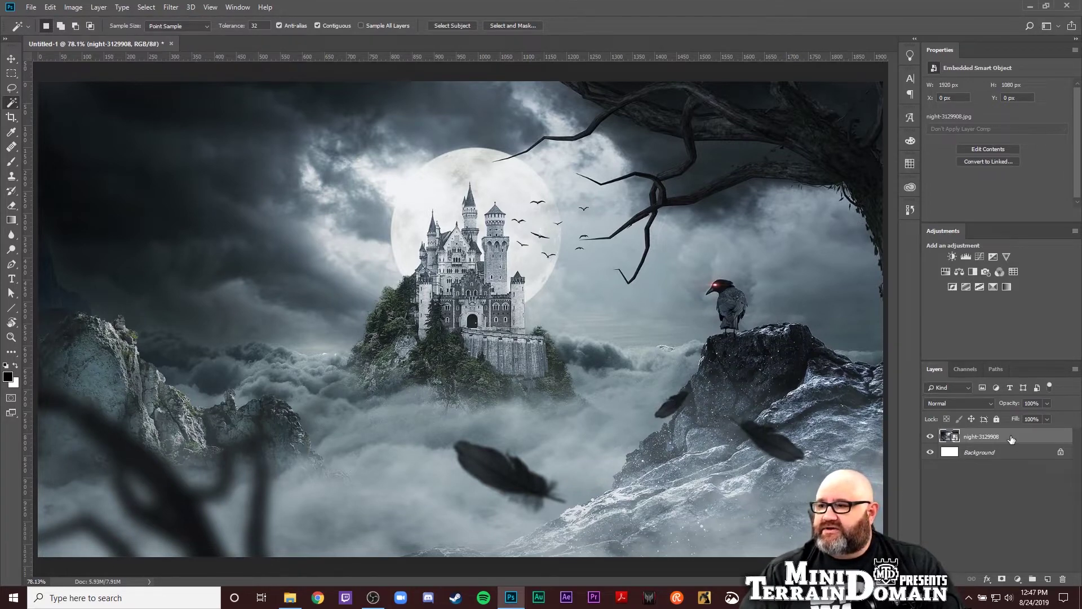
key(ctrl+j)
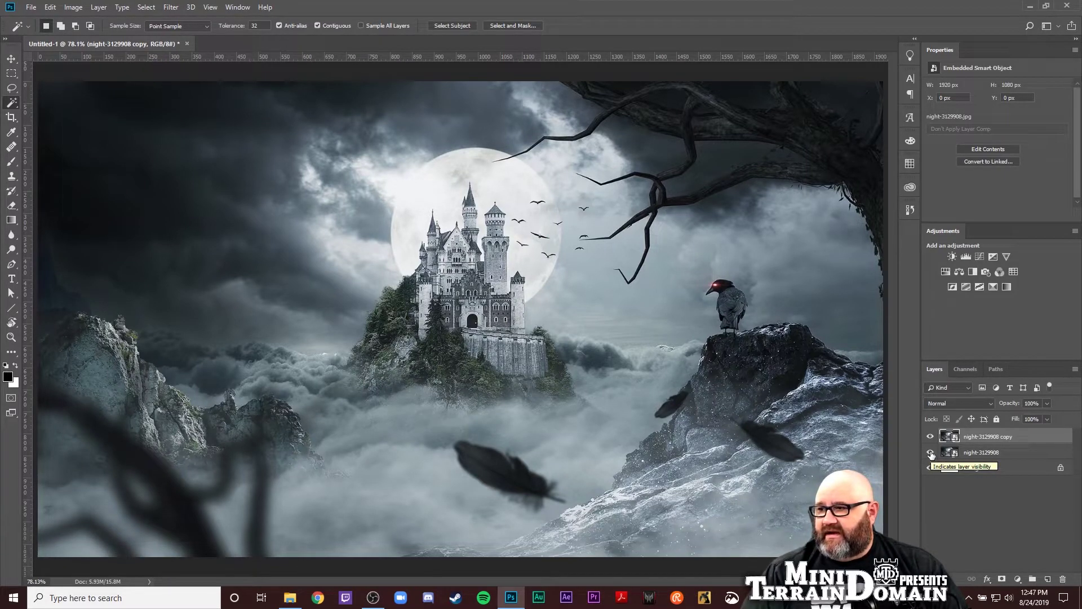
click(930, 452)
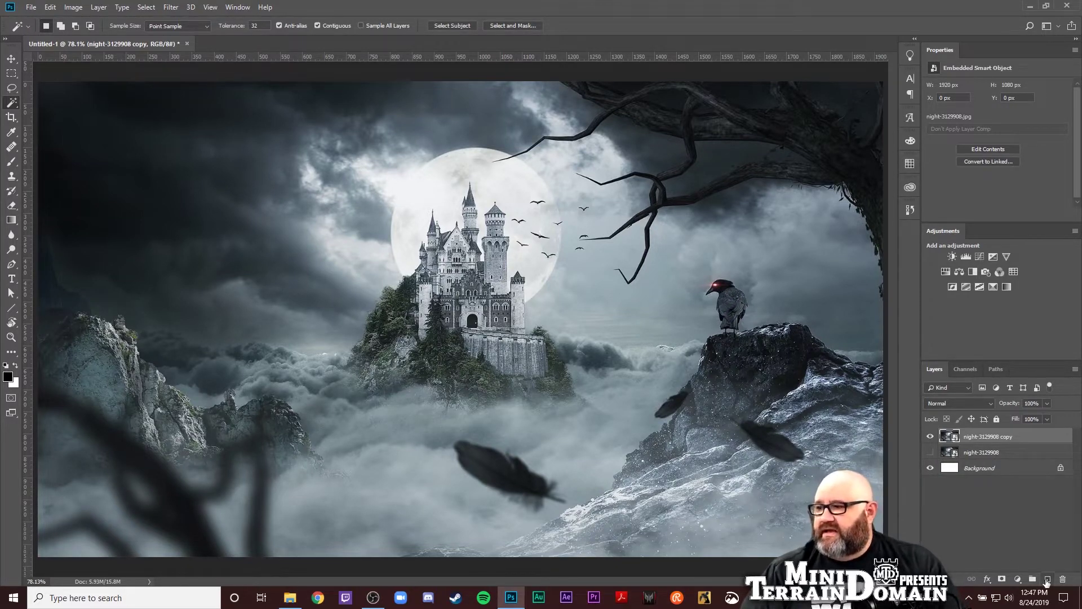
click(1046, 579)
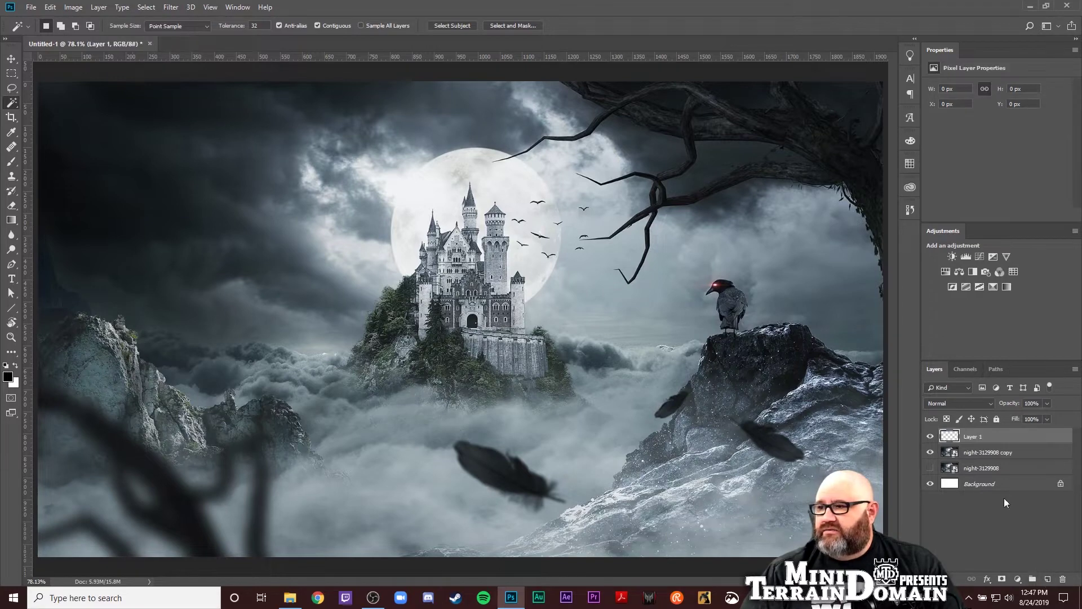
Stroke the whole canvas on Layer 1 with a 25 px pure red (ff0000) inside border.
click(577, 400)
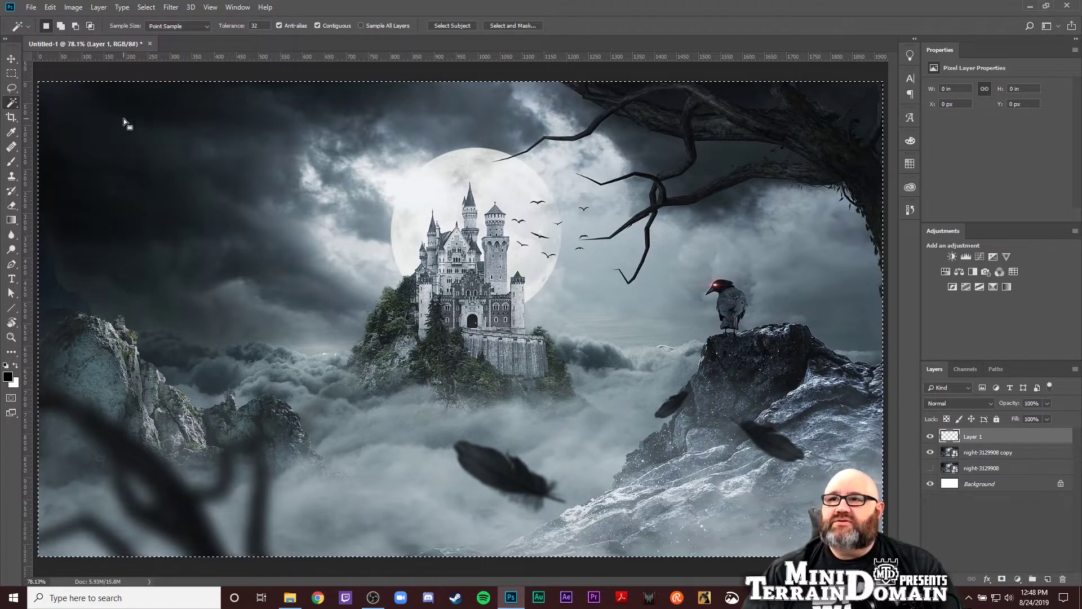
click(49, 8)
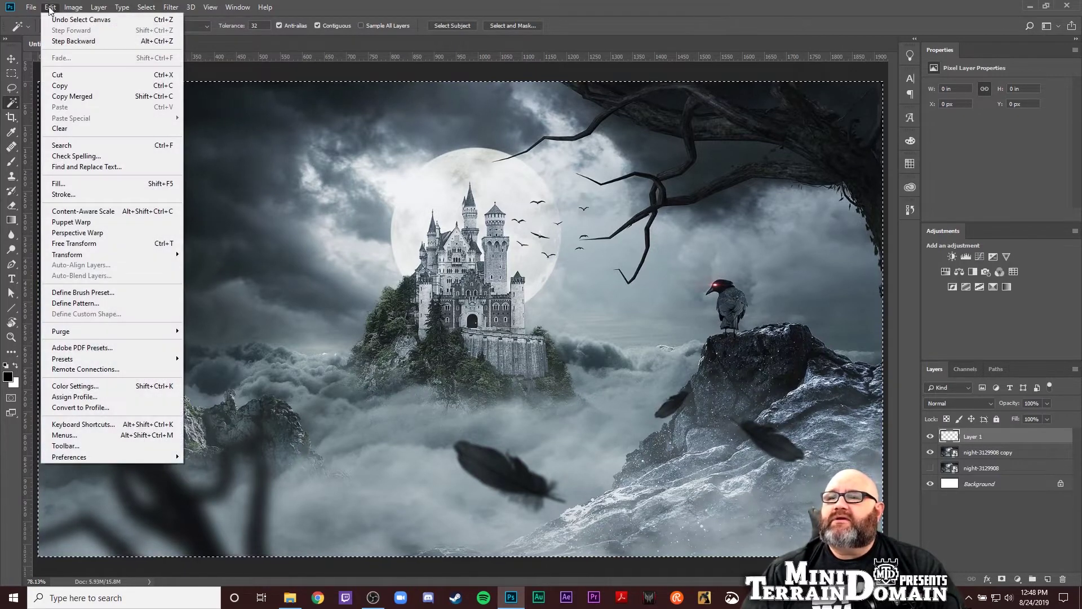
click(63, 195)
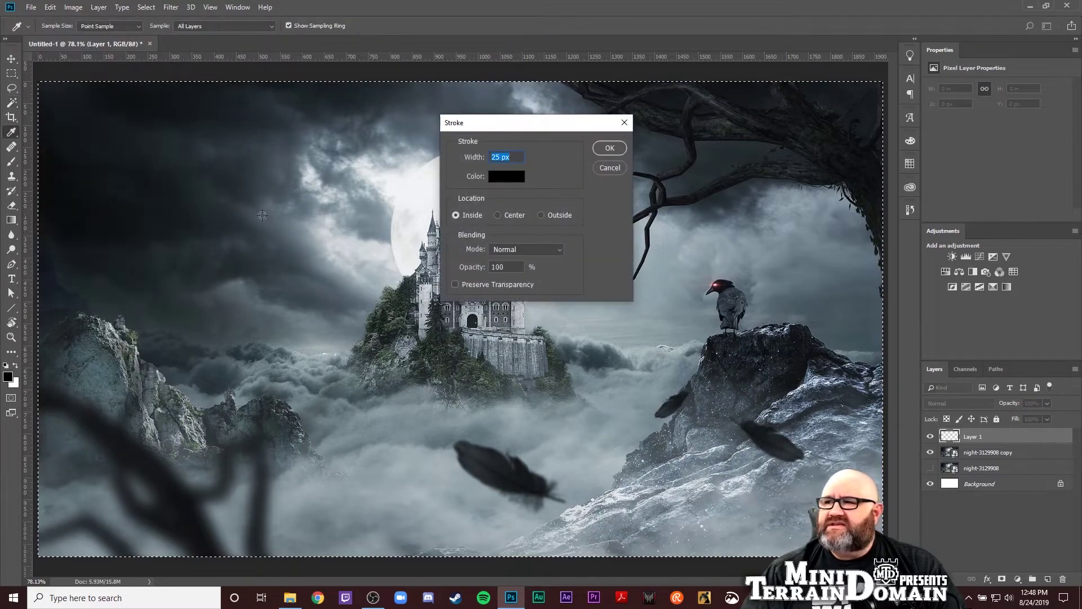
click(506, 177)
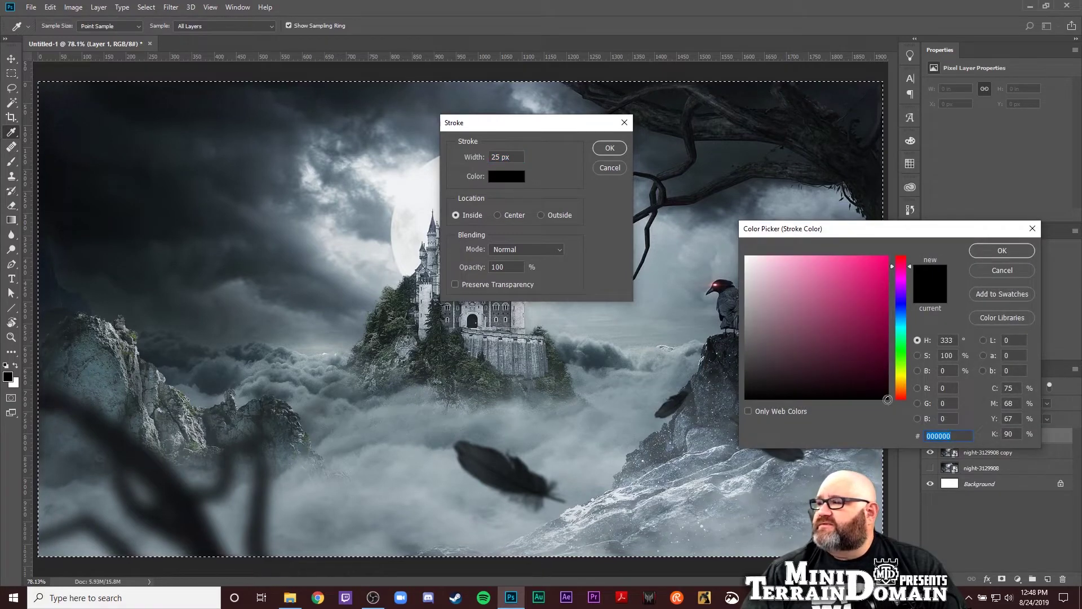
click(887, 310)
drag(887, 310, 887, 256)
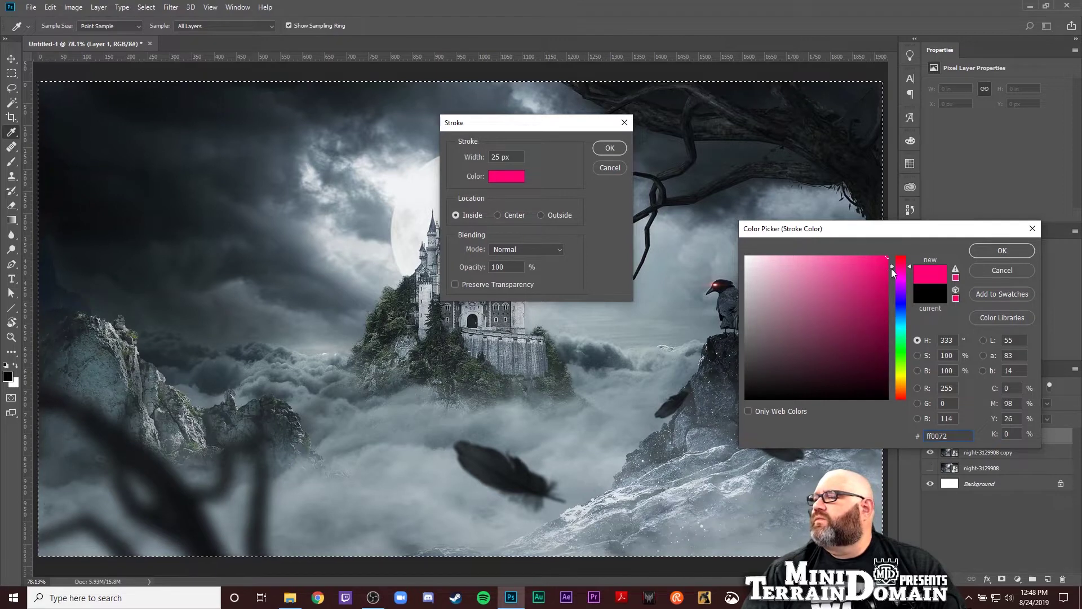
drag(891, 267, 892, 246)
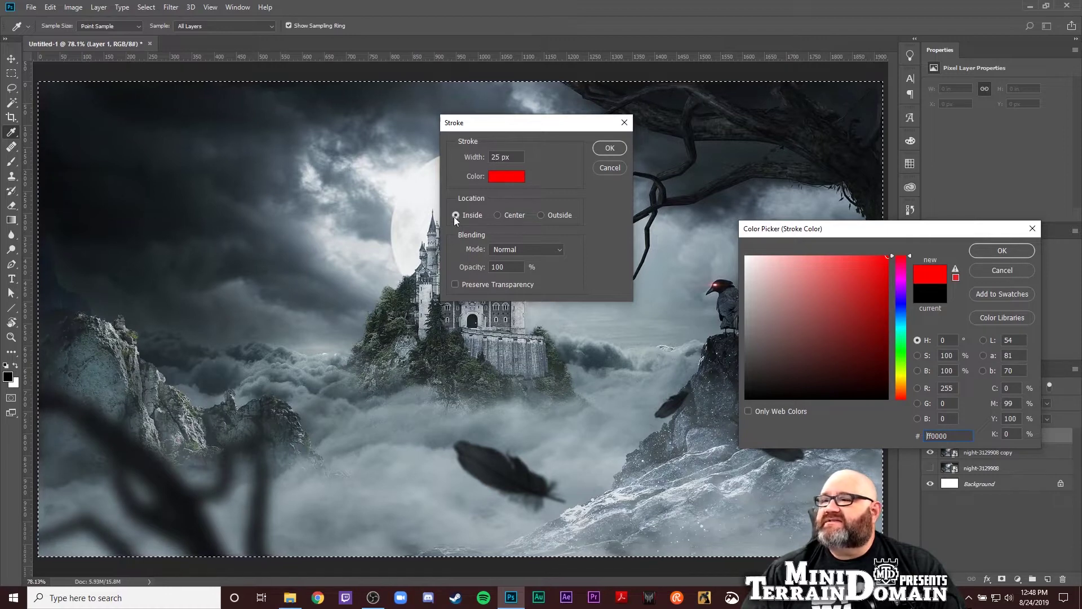
click(985, 245)
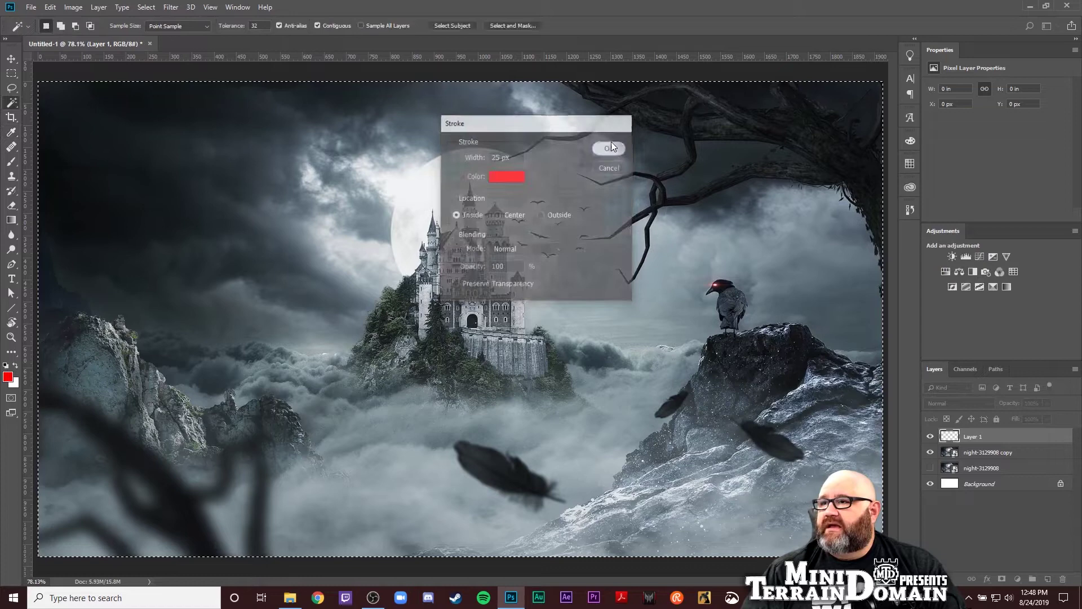
click(611, 148)
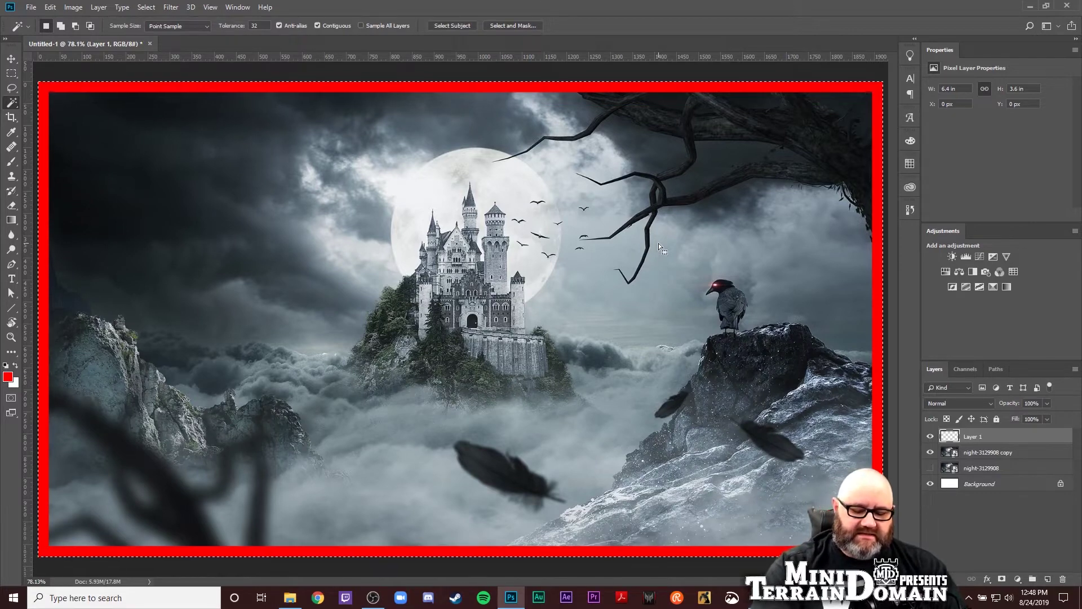
Deselect and scale the red frame from centre to about 1.81 x 1.02 in around the castle.
key(ctrl+d)
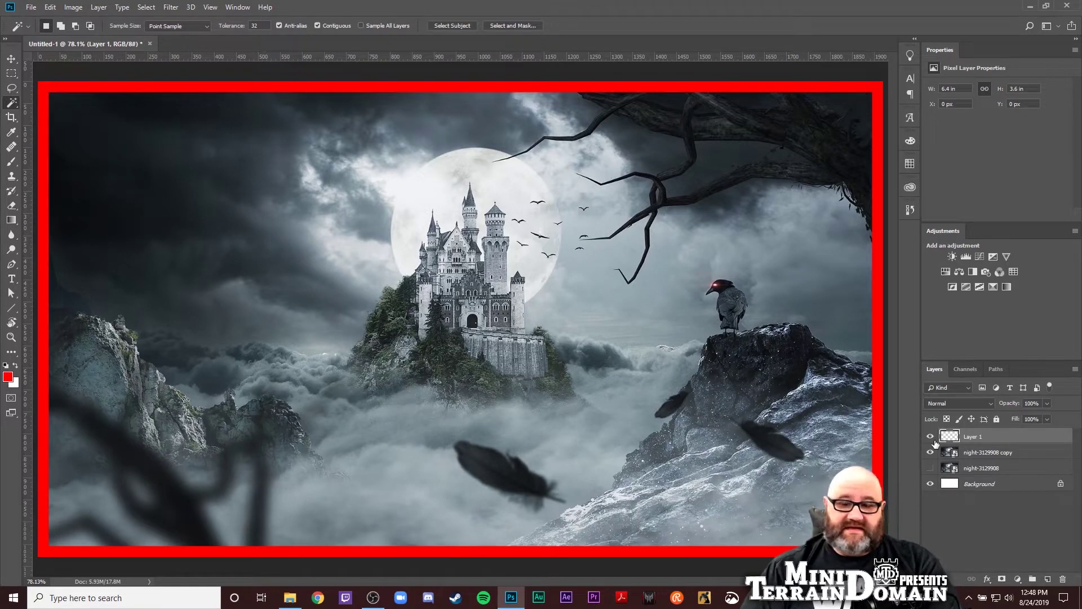
key(ctrl+t)
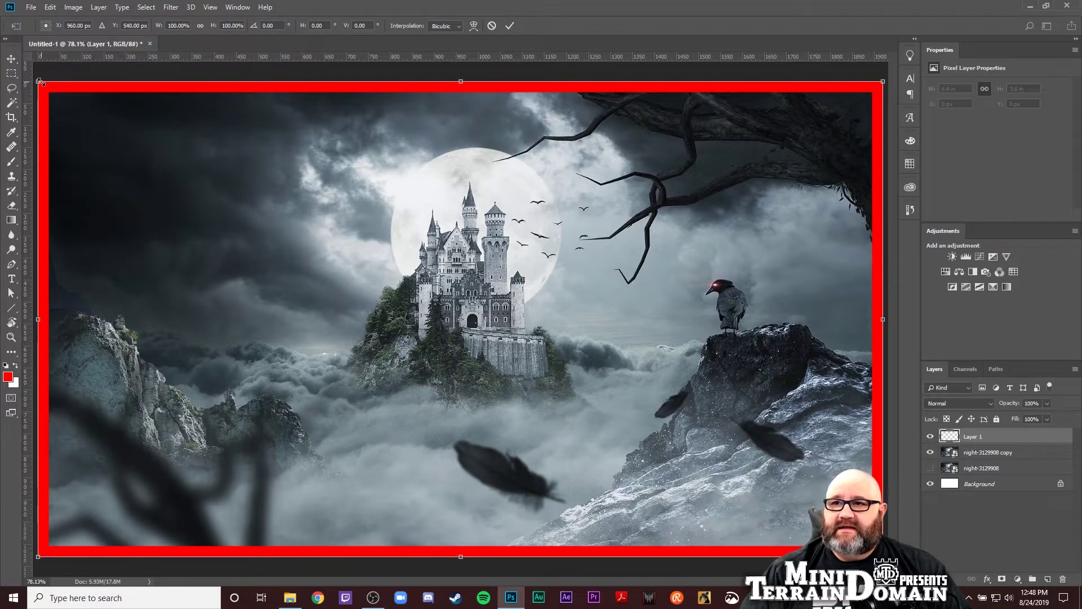
drag(39, 82, 325, 290)
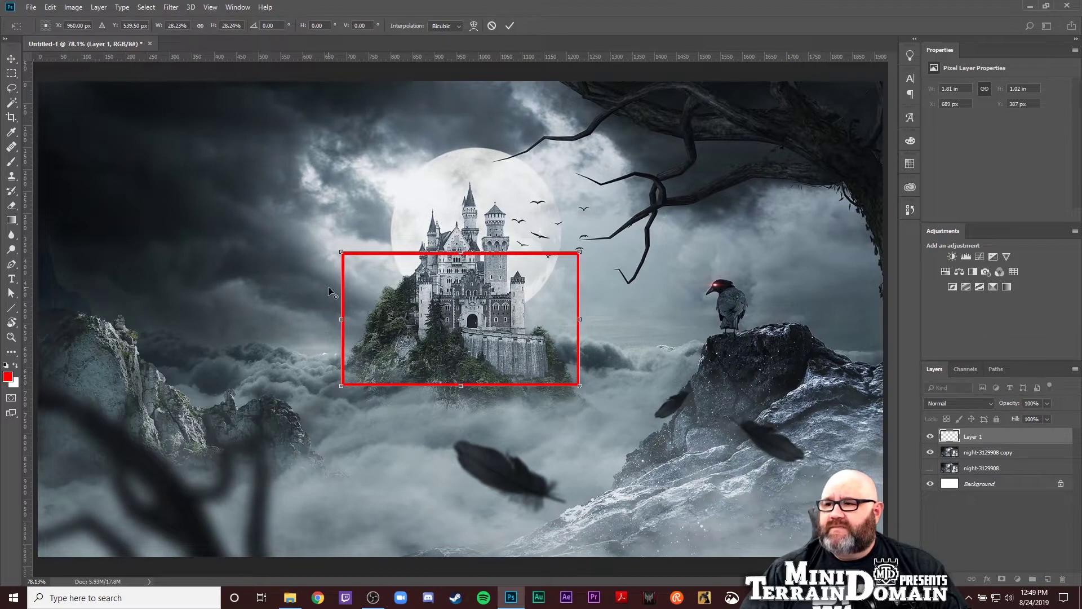
key(Return)
key(w)
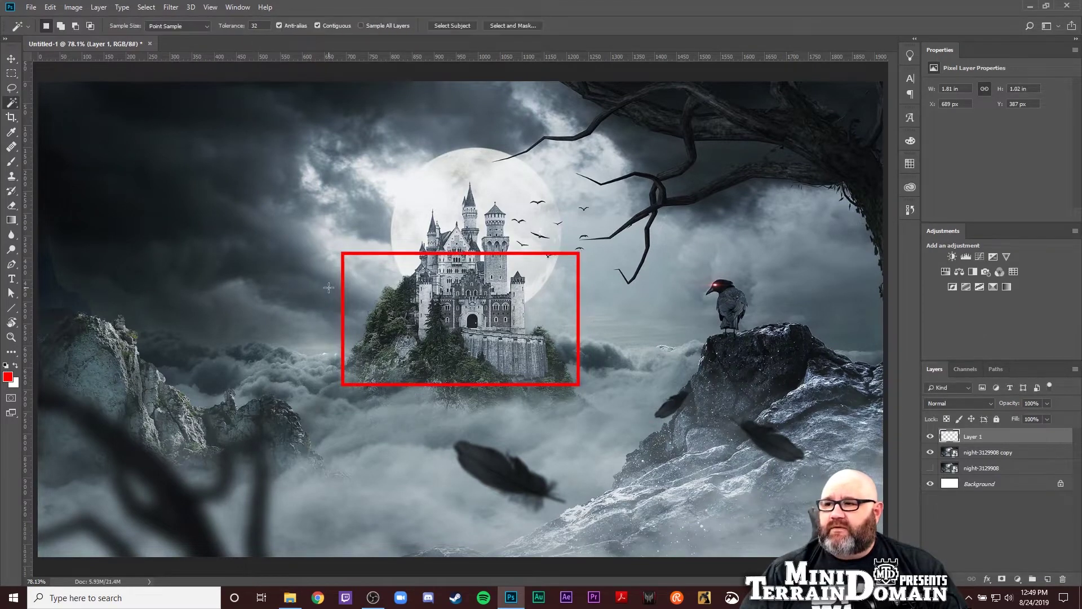
Add Stroke and Gradient Overlay effects to Layer 1's red frame.
double_click(999, 439)
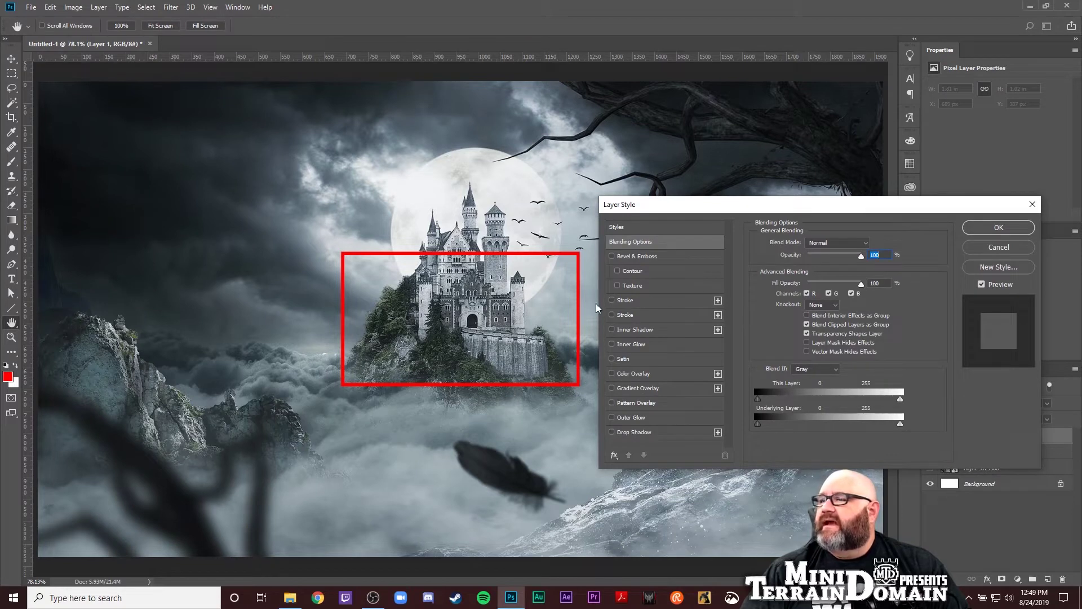
click(611, 300)
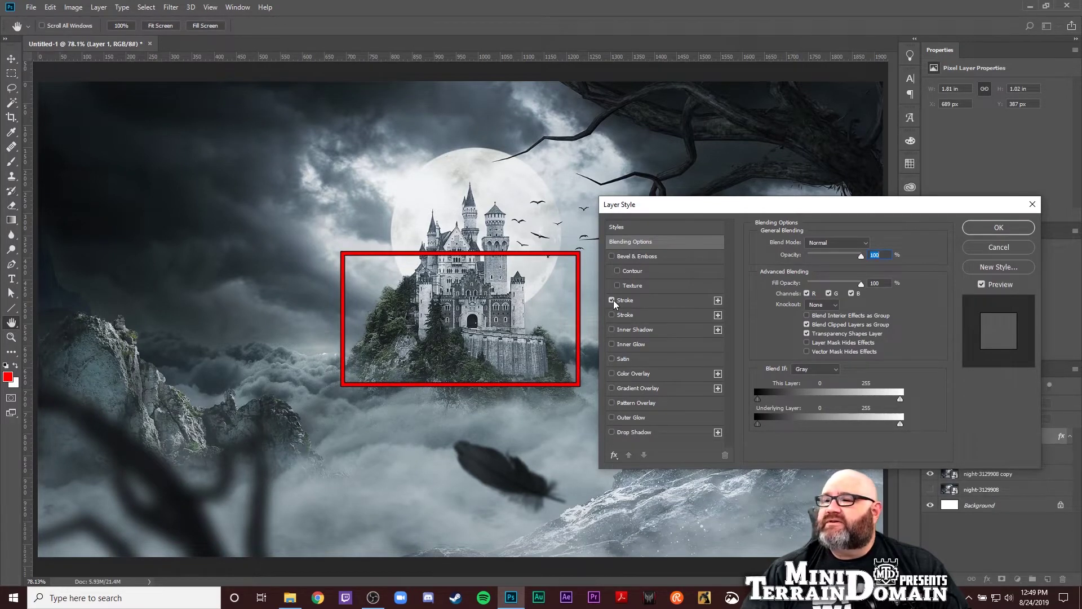
click(639, 301)
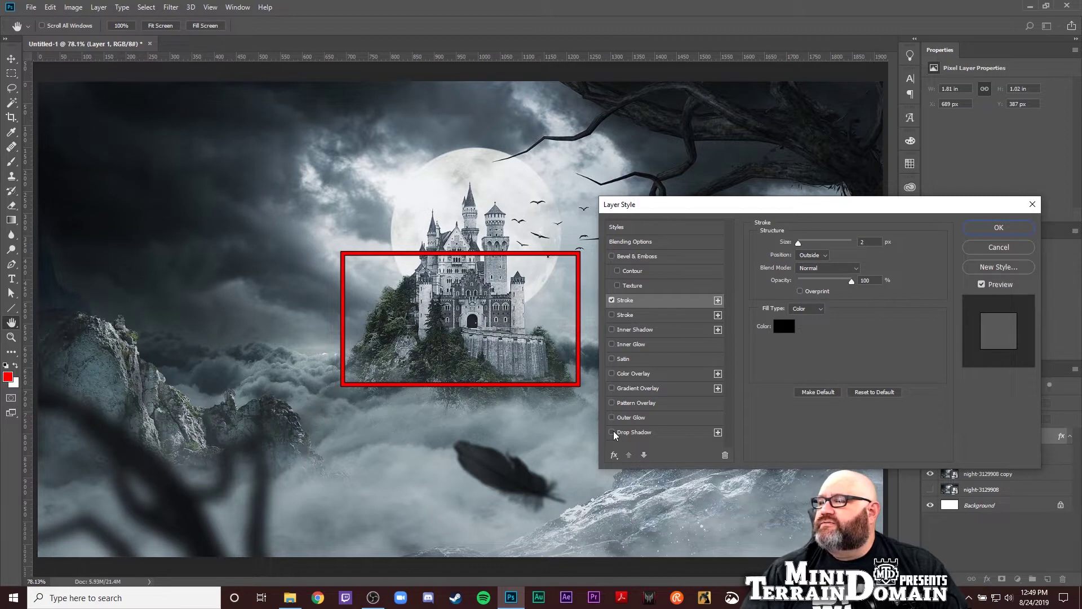
click(611, 388)
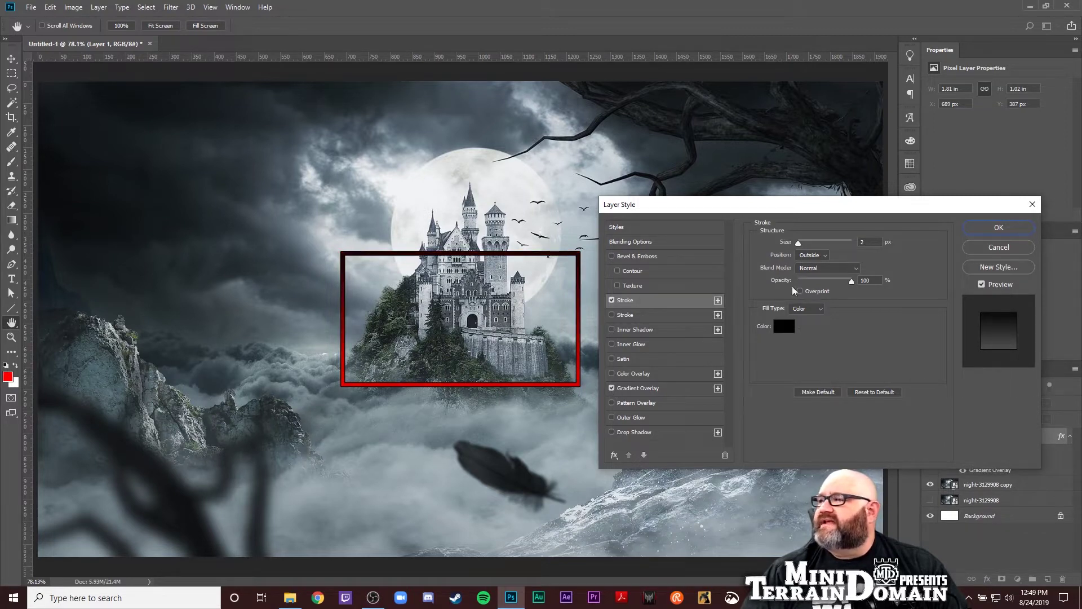
click(688, 389)
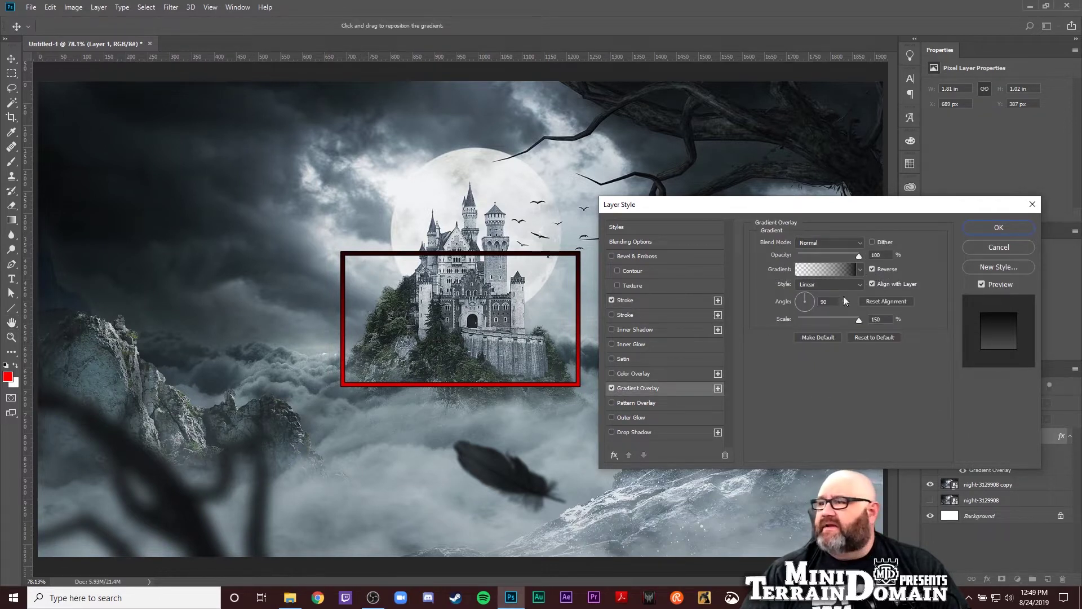
click(872, 269)
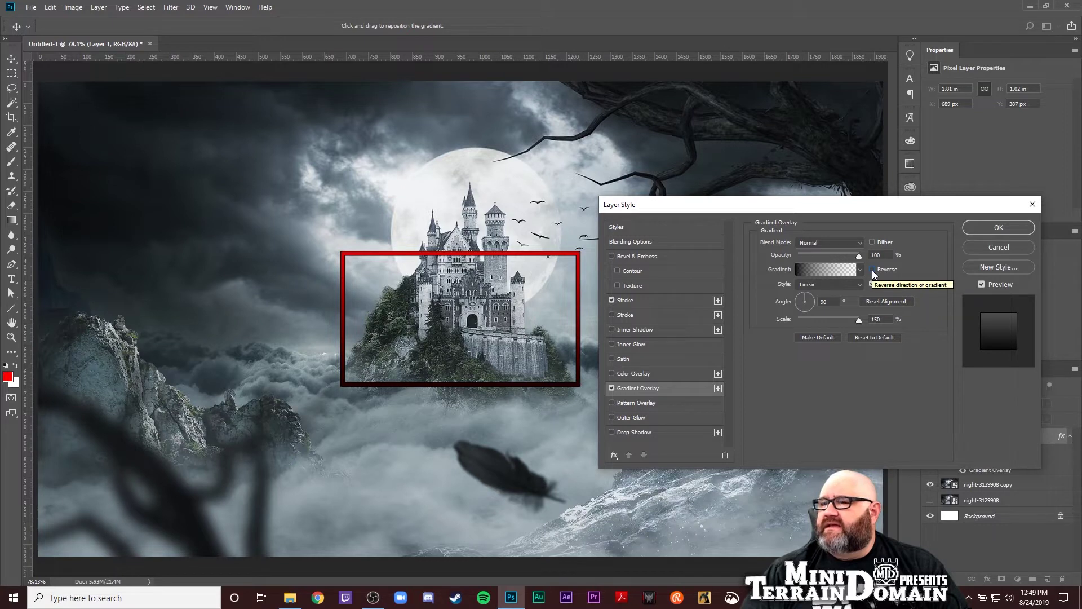
click(871, 269)
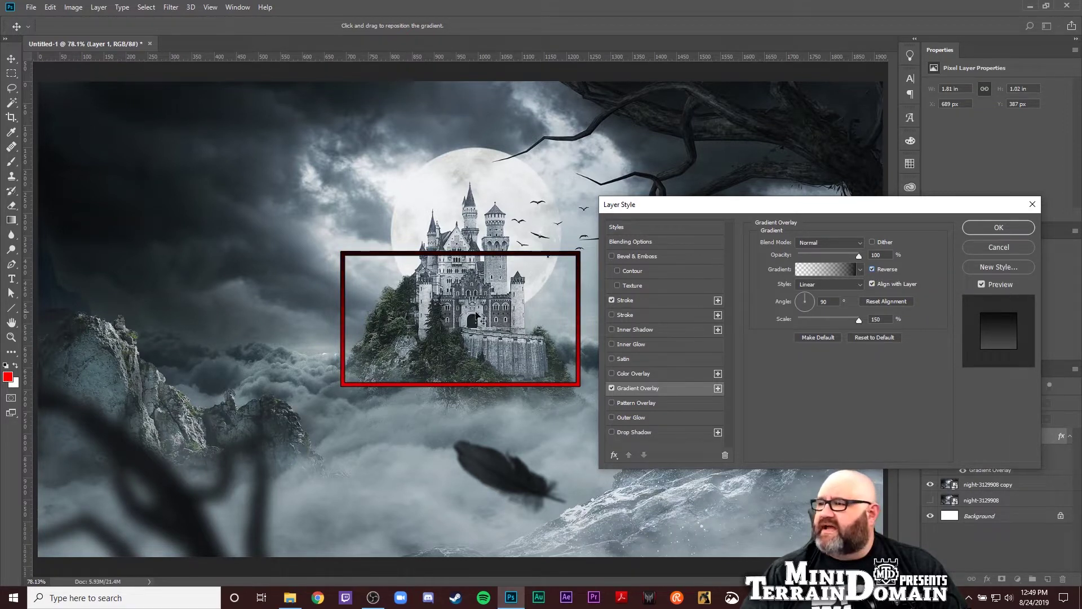
Add a Drop Shadow with distance 5, spread 15, size 20 and apply the styles.
click(612, 432)
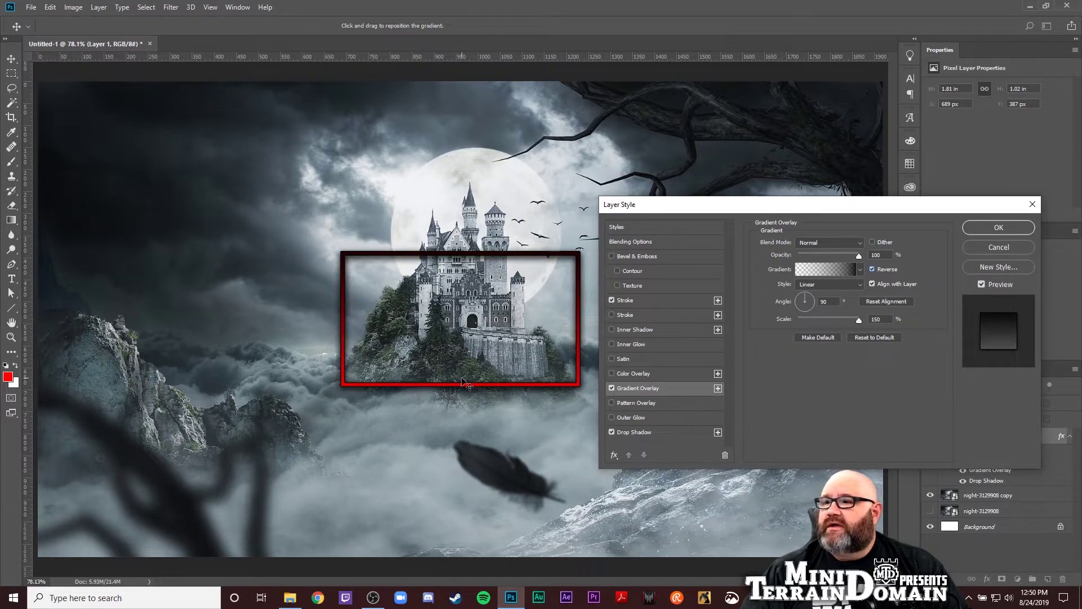
click(675, 433)
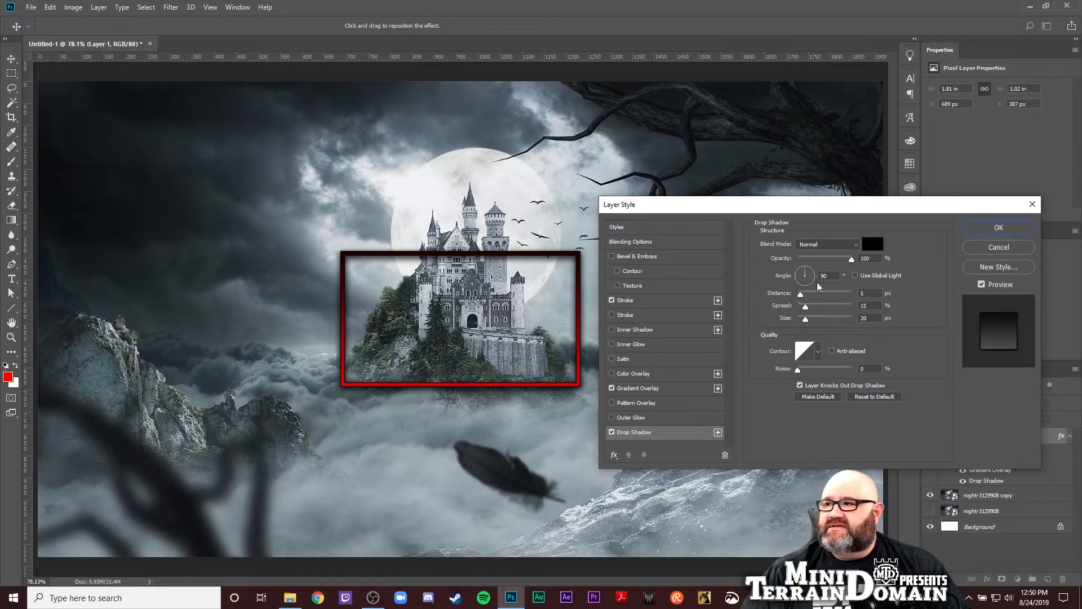
click(995, 230)
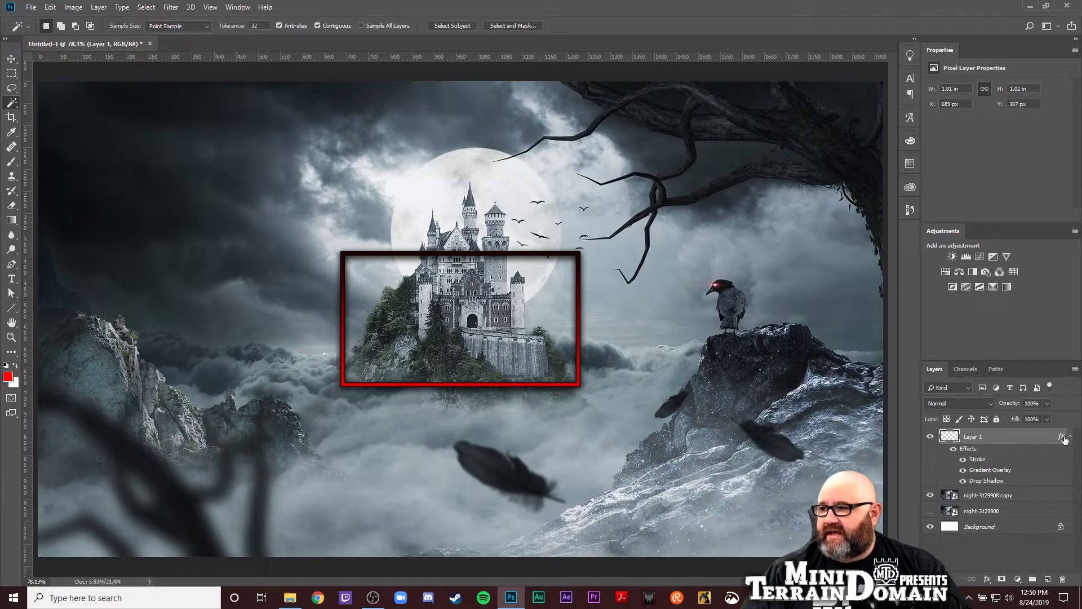
Duplicate the red frame and nudge the copy to the left of the original.
click(1070, 438)
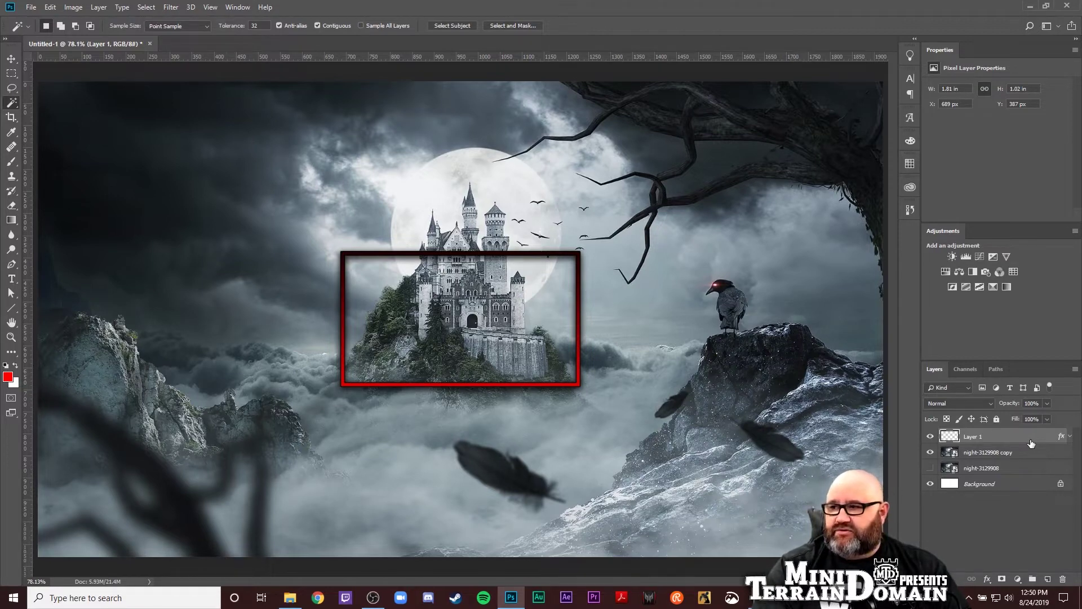
key(ctrl+j)
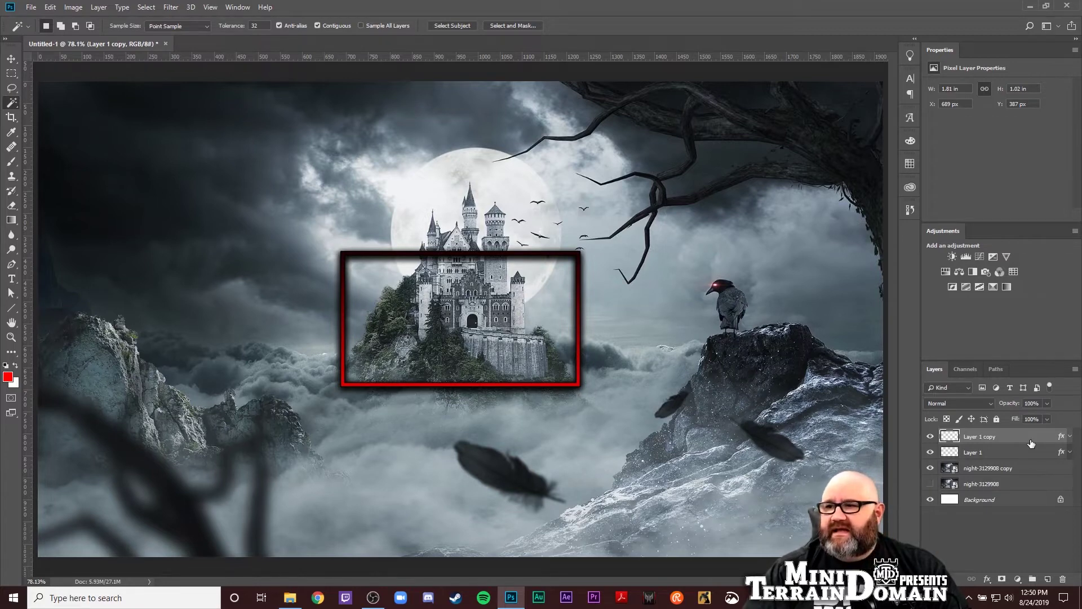
key(ctrl+shift+Left)
key(ctrl+shift+Left)
key(ctrl+shift+Left)
key(ctrl+shift+Left)
key(ctrl+shift+Left)
key(ctrl+shift+Left)
key(ctrl+shift+Left)
key(ctrl+shift+Left)
key(ctrl+shift+Left)
key(ctrl+shift+Left)
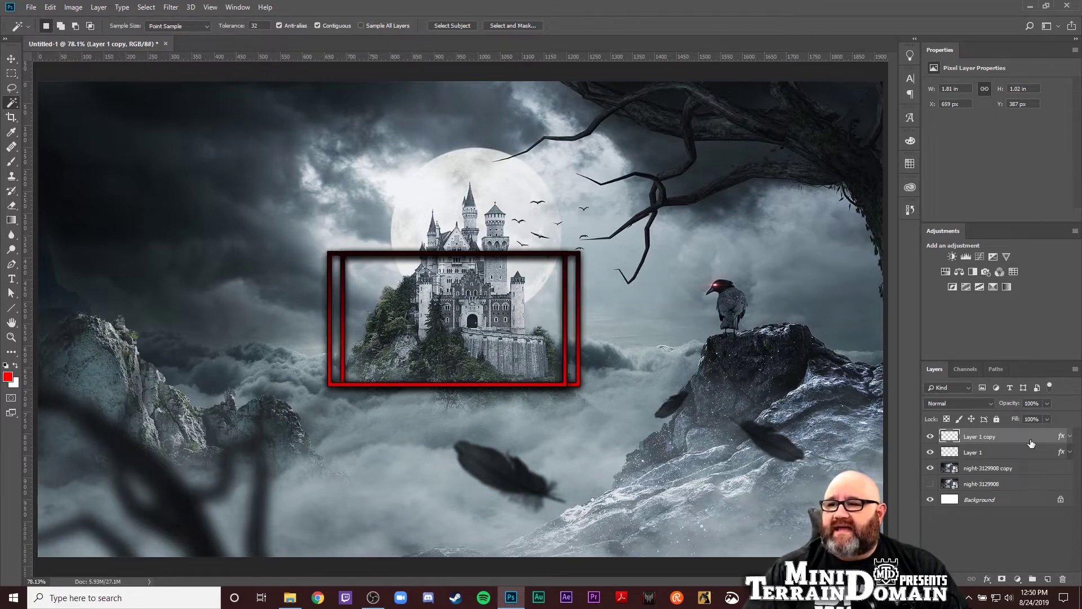
key(ctrl+shift+Left)
key(ctrl+shift+Left)
key(ctrl+shift+Left)
key(ctrl+shift+Left)
key(ctrl+shift+Left)
key(ctrl+shift+Left)
key(ctrl+shift+Left)
key(ctrl+shift+Left)
key(ctrl+shift+Left)
key(ctrl+shift+Left)
key(ctrl+shift+Left)
key(ctrl+shift+Left)
key(ctrl+shift+Left)
key(ctrl+shift+Left)
key(ctrl+shift+Left)
key(ctrl+shift+Left)
key(ctrl+shift+Left)
key(ctrl+shift+Left)
key(ctrl+shift+Left)
key(ctrl+shift+Left)
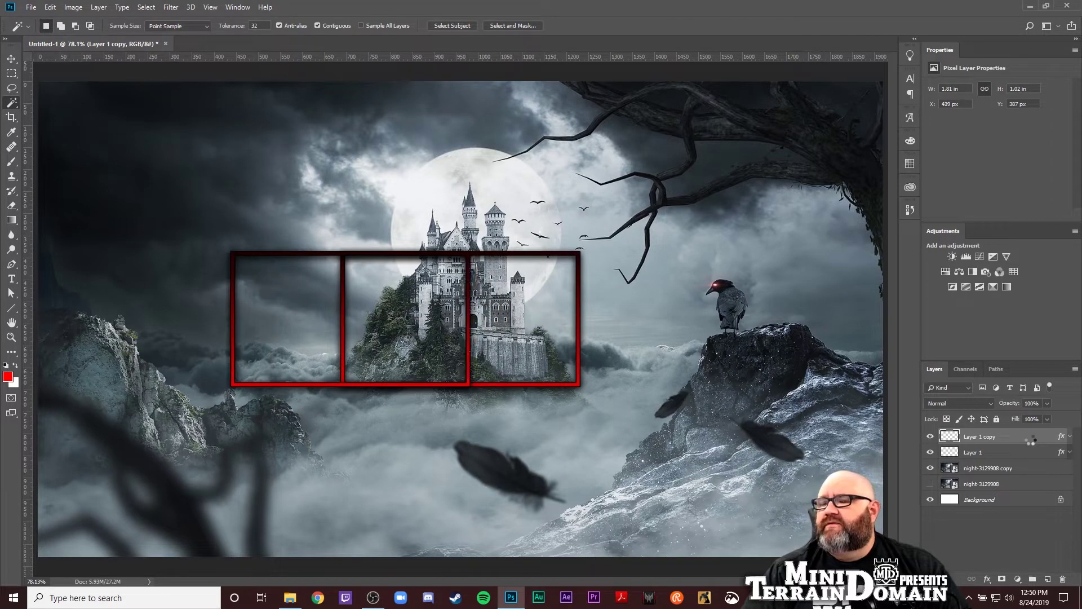
key(ctrl+shift+Left)
key(ctrl+shift+Left)
key(ctrl+shift+Left)
key(ctrl+shift+Left)
key(ctrl+shift+Left)
key(ctrl+shift+Left)
key(ctrl+shift+Left)
key(ctrl+shift+Left)
key(ctrl+shift+Left)
key(ctrl+shift+Left)
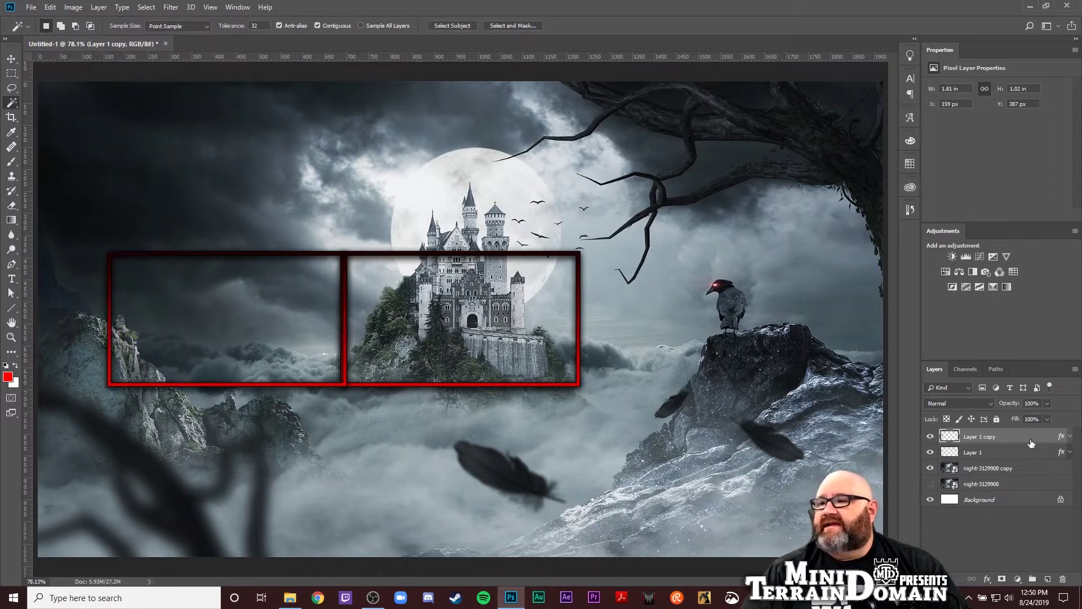
key(ctrl+Left)
key(ctrl+Left)
key(ctrl+Left)
key(ctrl+Left)
key(ctrl+Left)
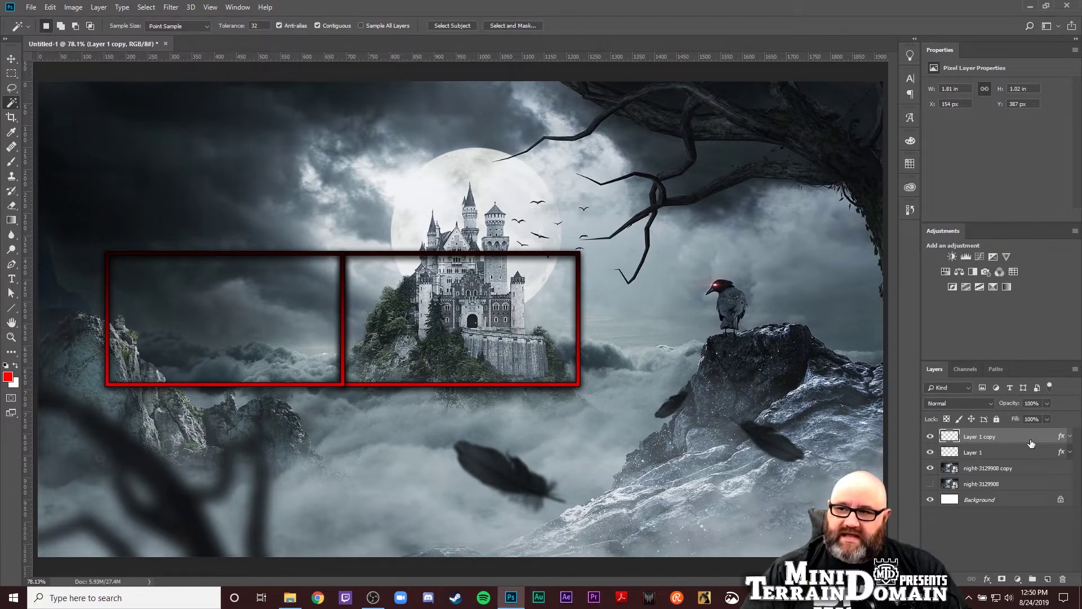
key(ctrl+shift+Left)
key(ctrl+shift+Left)
key(ctrl+shift+Left)
key(ctrl+shift+Left)
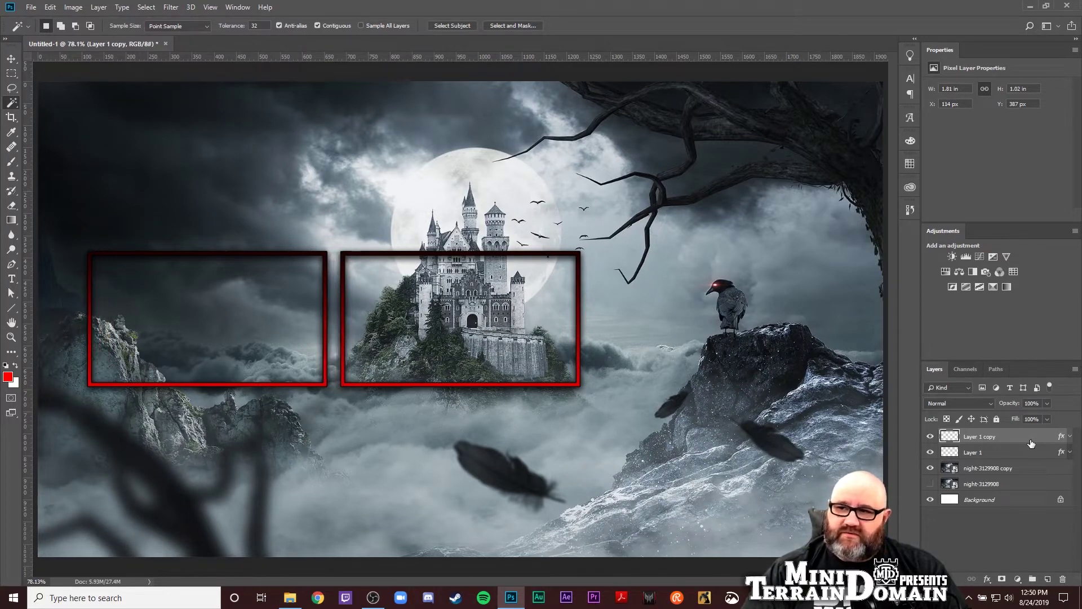
key(ctrl+shift+Left)
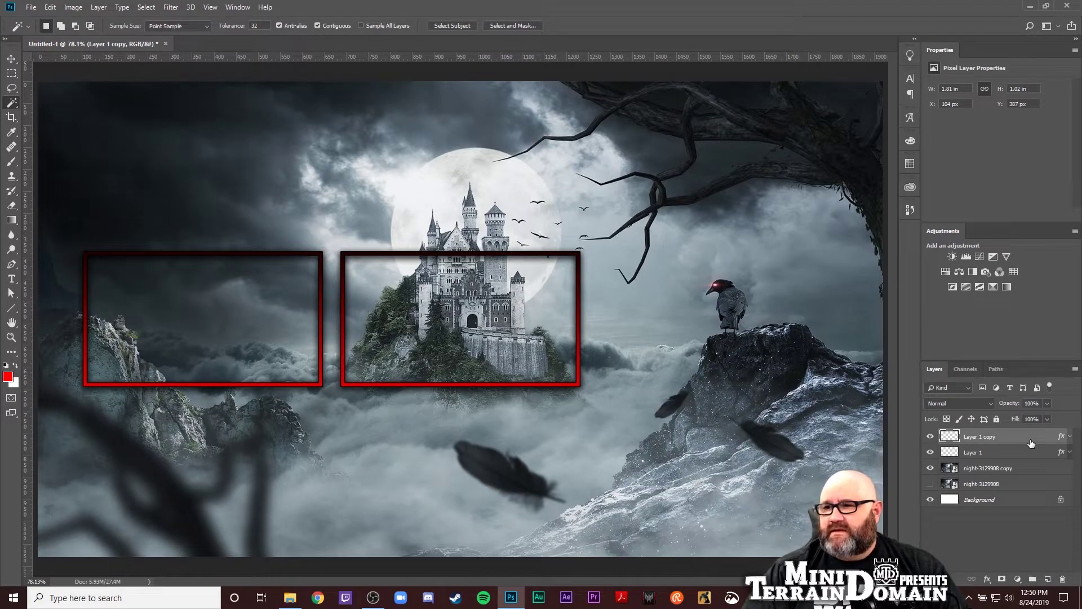
Rename the original frame layer Center Bottom and the copy Left Bottom.
click(1027, 456)
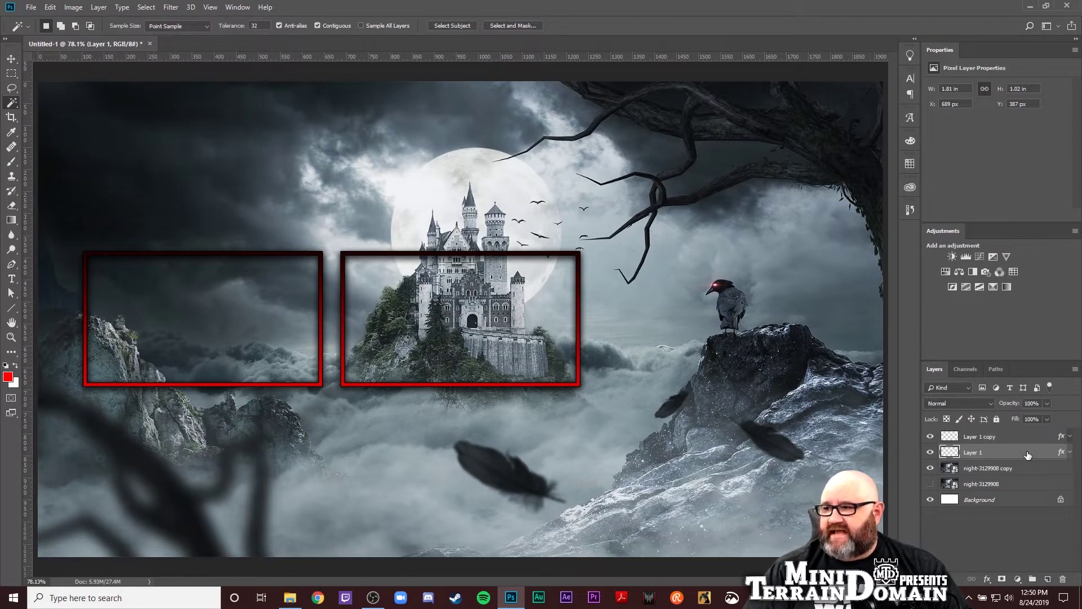
double_click(974, 452)
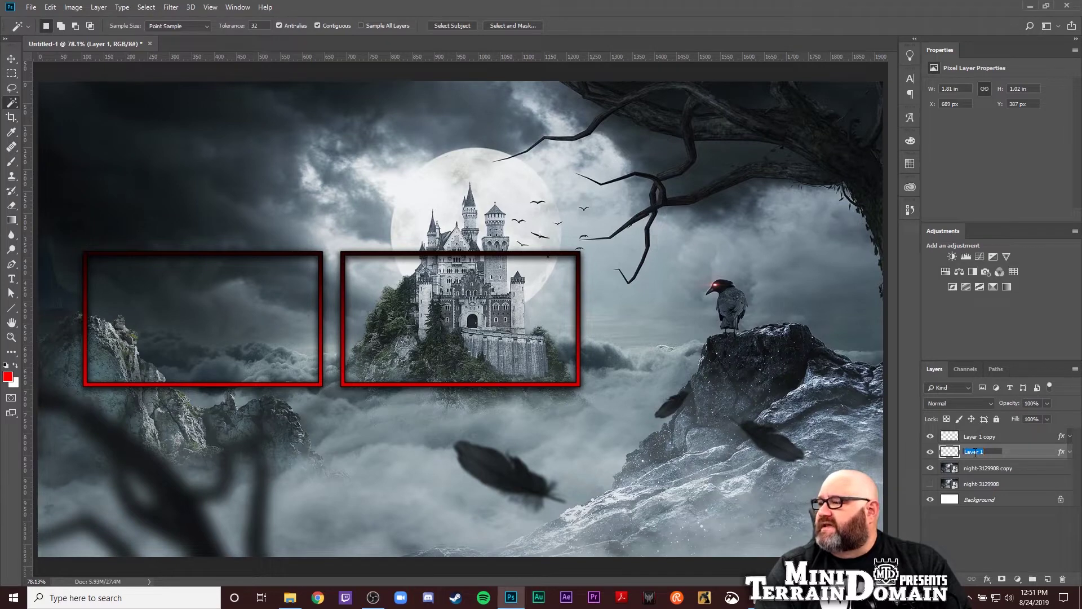
text(ca)
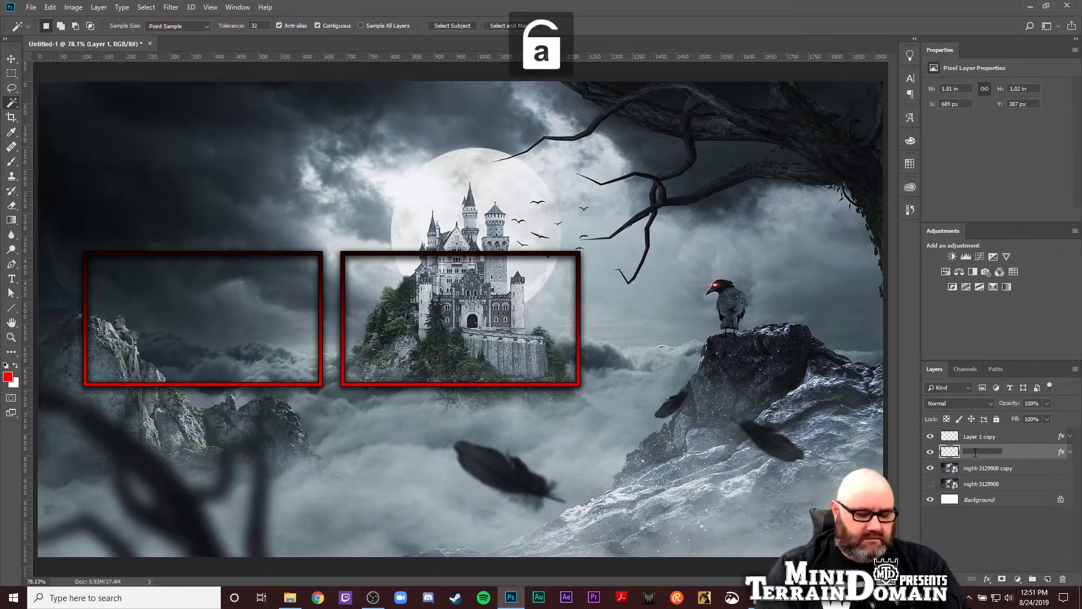
text(enter Bott)
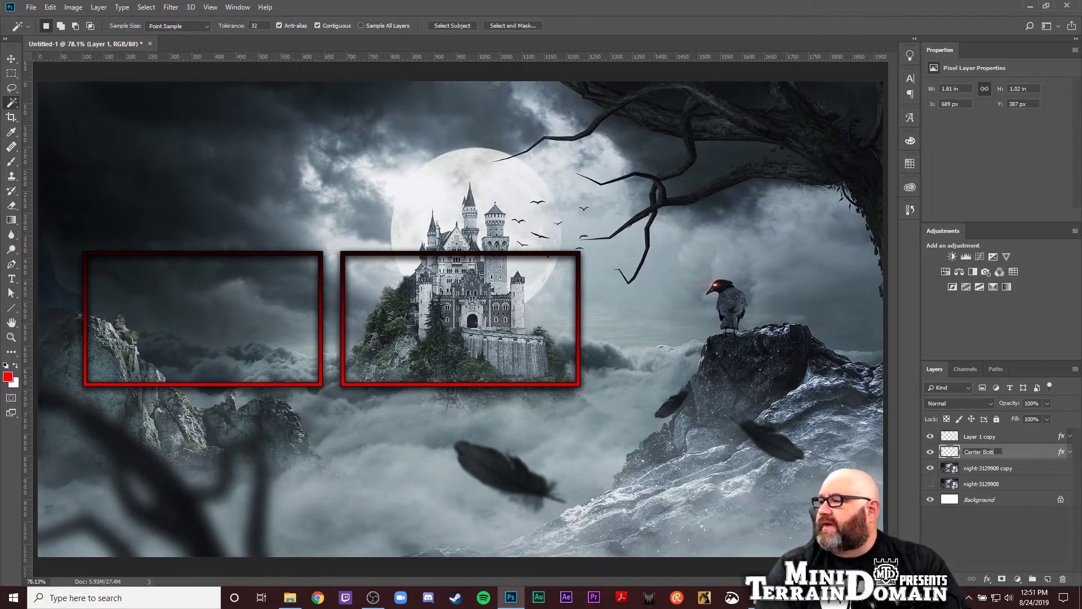
text(om)
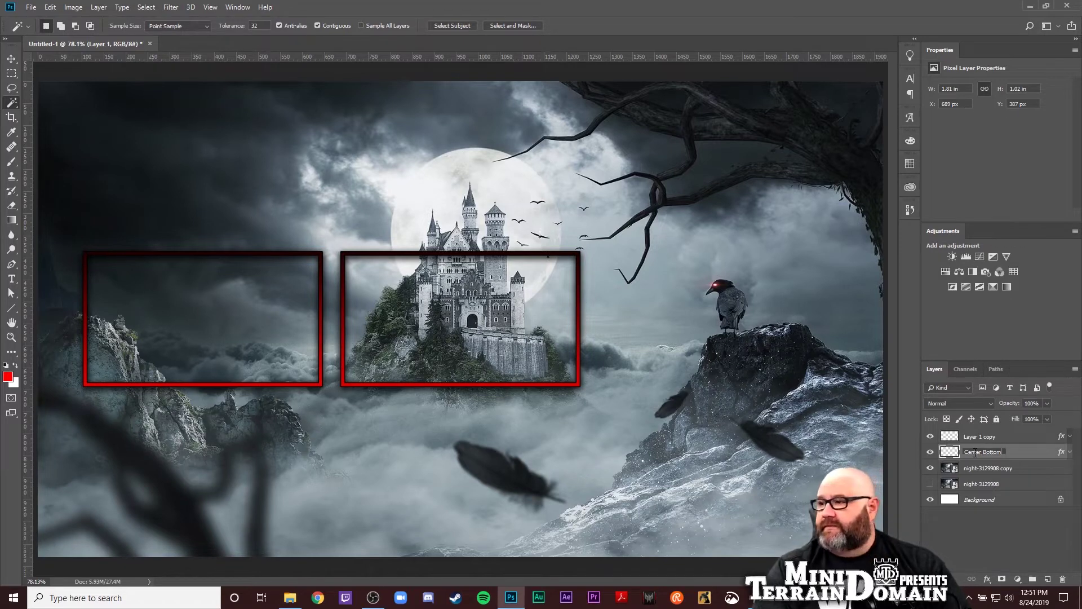
key(Return)
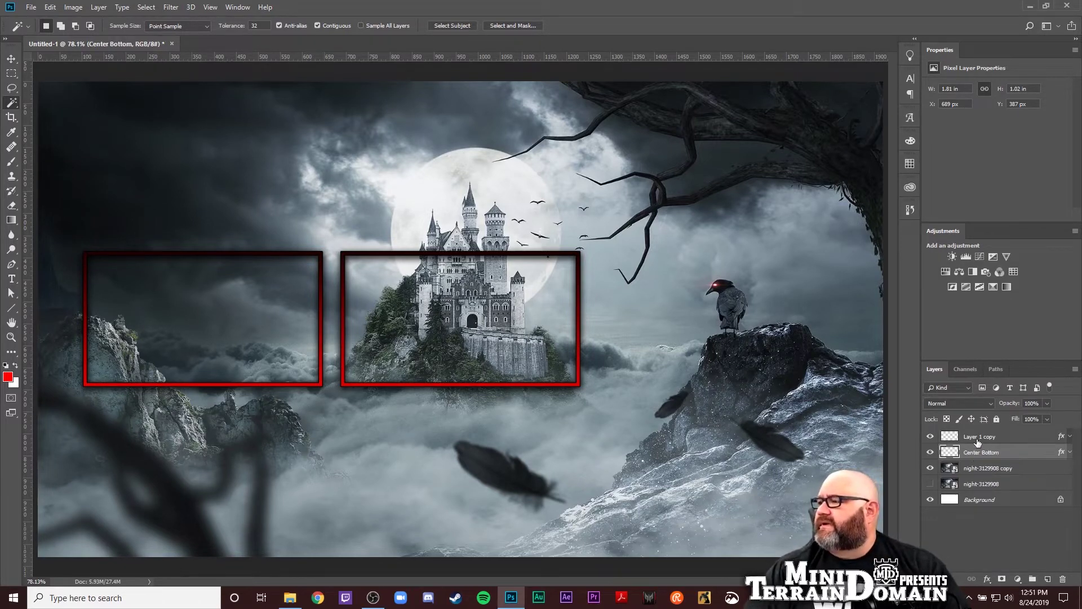
double_click(977, 437)
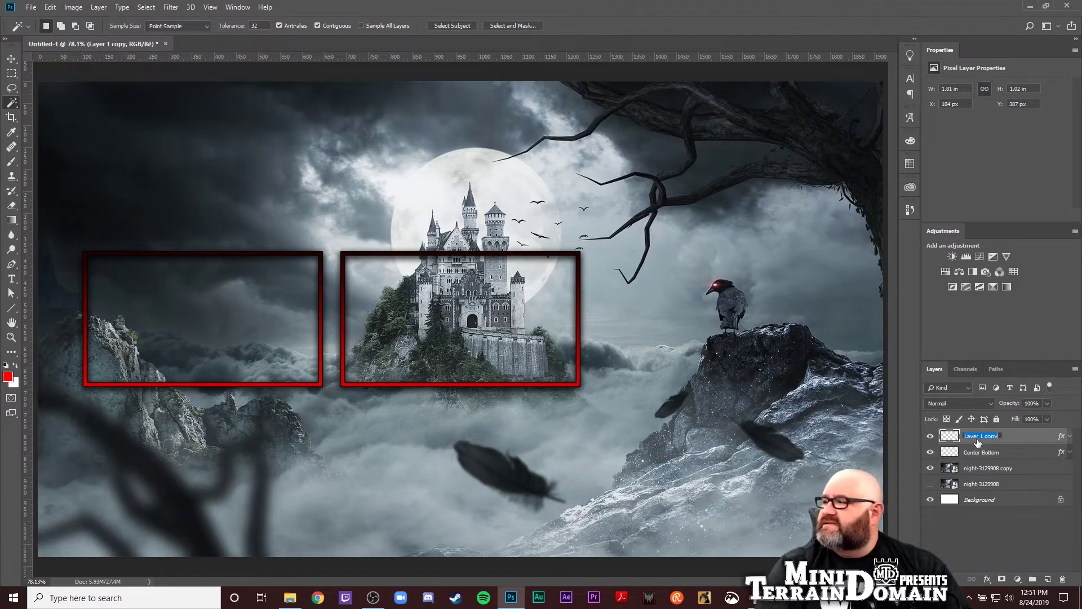
text(Left Bottom)
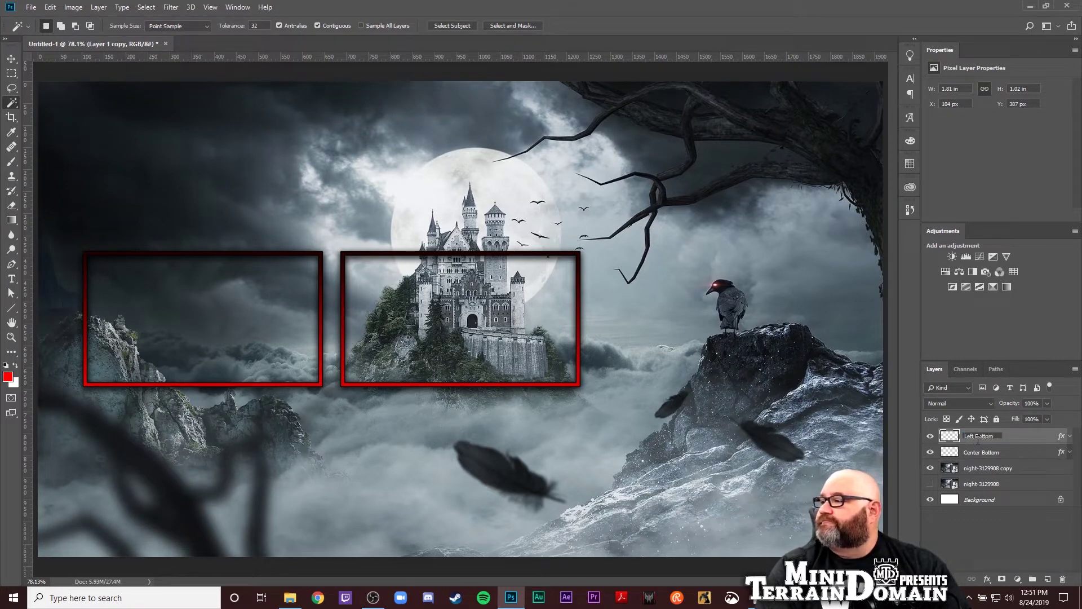
key(Return)
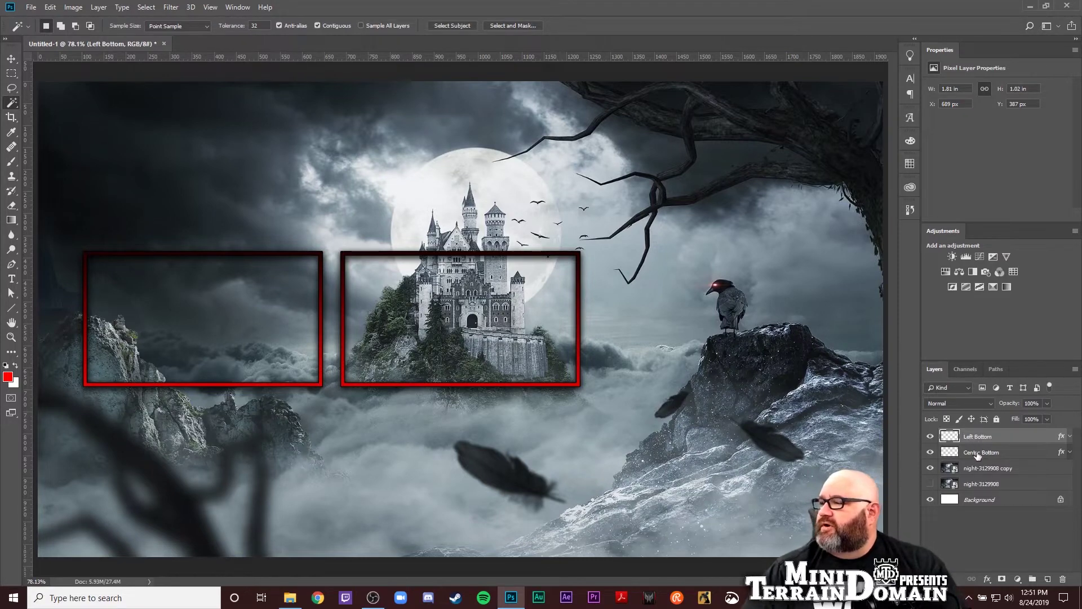
Duplicate Center Bottom and nudge the copy right so it boxes the crow.
click(979, 454)
key(ctrl+j)
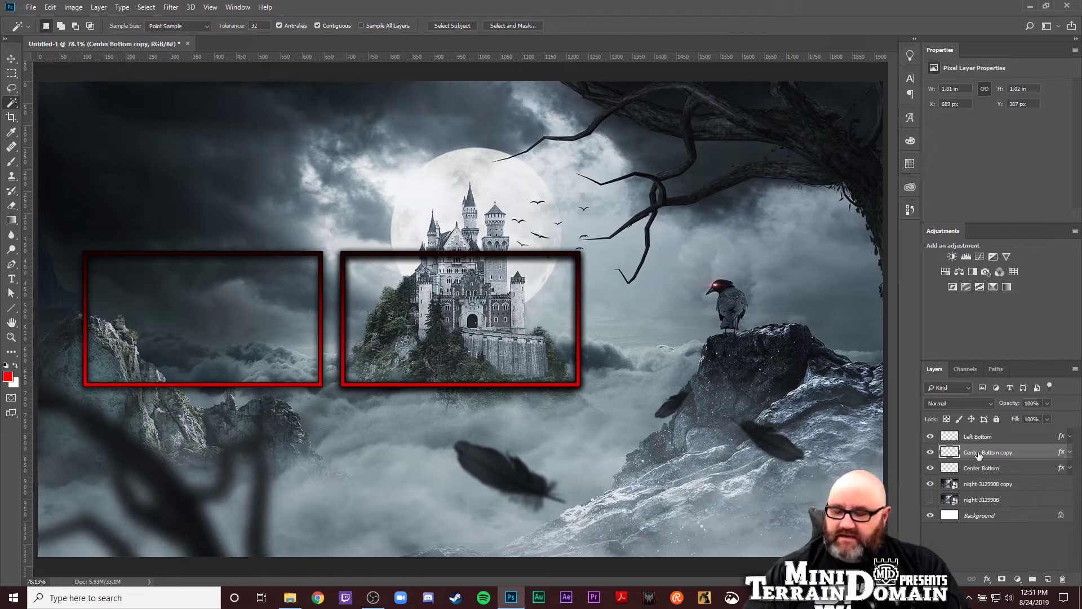
key(ctrl+shift+Right)
key(ctrl+shift+Right)
key(ctrl+shift+Right)
key(ctrl+shift+Right)
key(ctrl+shift+Right)
key(ctrl+shift+Right)
key(ctrl+shift+Right)
key(ctrl+shift+Right)
key(ctrl+shift+Right)
key(ctrl+shift+Right)
key(ctrl+shift+Right)
key(ctrl+shift+Right)
key(ctrl+shift+Right)
key(ctrl+shift+Right)
key(ctrl+shift+Right)
key(ctrl+shift+Right)
key(ctrl+shift+Right)
key(ctrl+shift+Right)
key(ctrl+shift+Right)
key(ctrl+shift+Right)
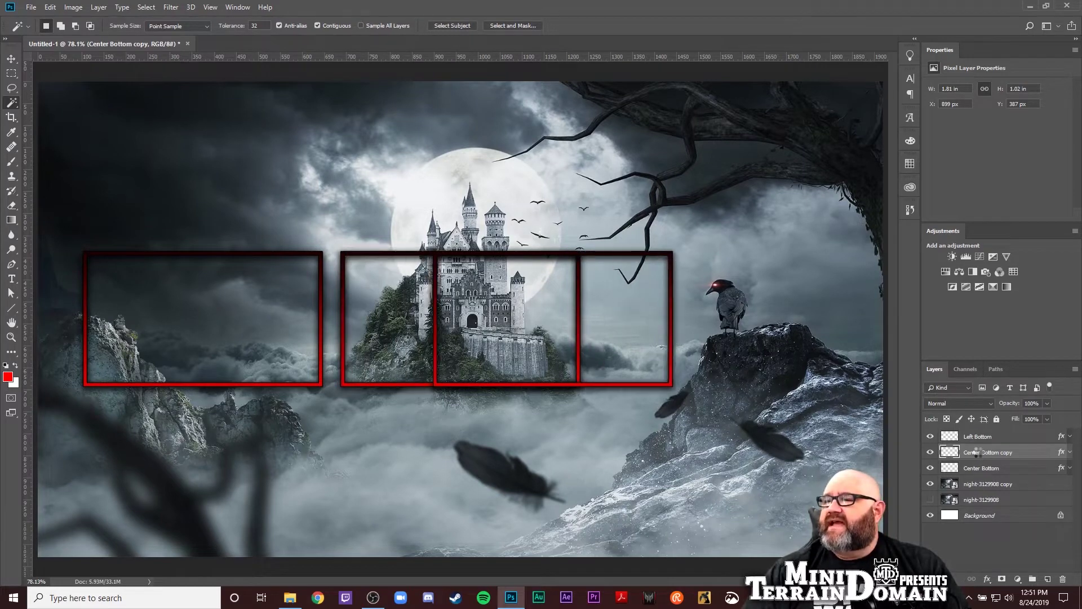
key(ctrl+shift+Right)
key(ctrl+shift+Right)
key(ctrl+shift+Right)
key(ctrl+shift+Right)
key(ctrl+shift+Right)
key(ctrl+shift+Right)
key(ctrl+shift+Right)
key(ctrl+shift+Right)
key(ctrl+shift+Right)
key(ctrl+shift+Right)
key(ctrl+shift+Right)
key(ctrl+shift+Right)
key(ctrl+shift+Right)
key(ctrl+shift+Right)
key(ctrl+shift+Right)
key(ctrl+shift+Right)
key(ctrl+shift+Right)
key(ctrl+shift+Right)
key(ctrl+shift+Right)
key(ctrl+shift+Right)
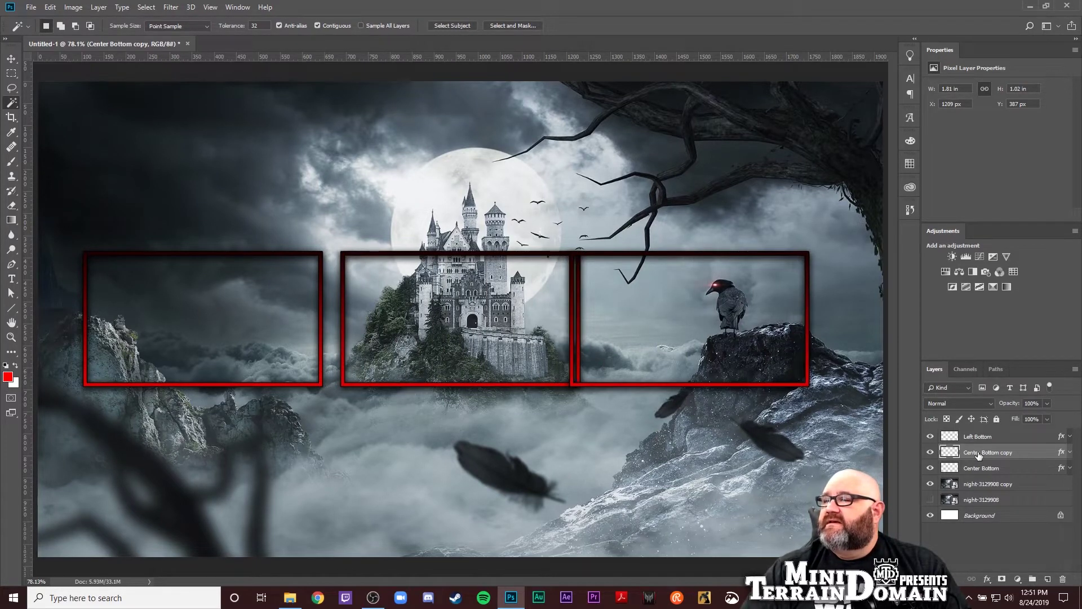
key(ctrl+Left)
key(ctrl+Left)
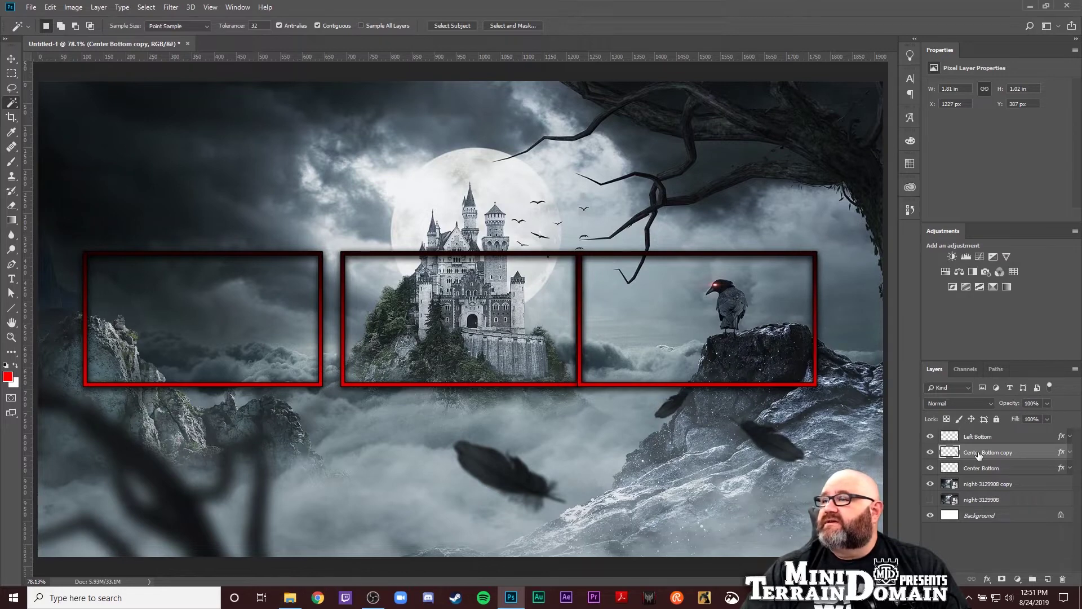
key(ctrl+shift+Right)
key(ctrl+shift+Right)
key(ctrl+shift+Right)
key(ctrl+shift+Right)
key(ctrl+shift+Right)
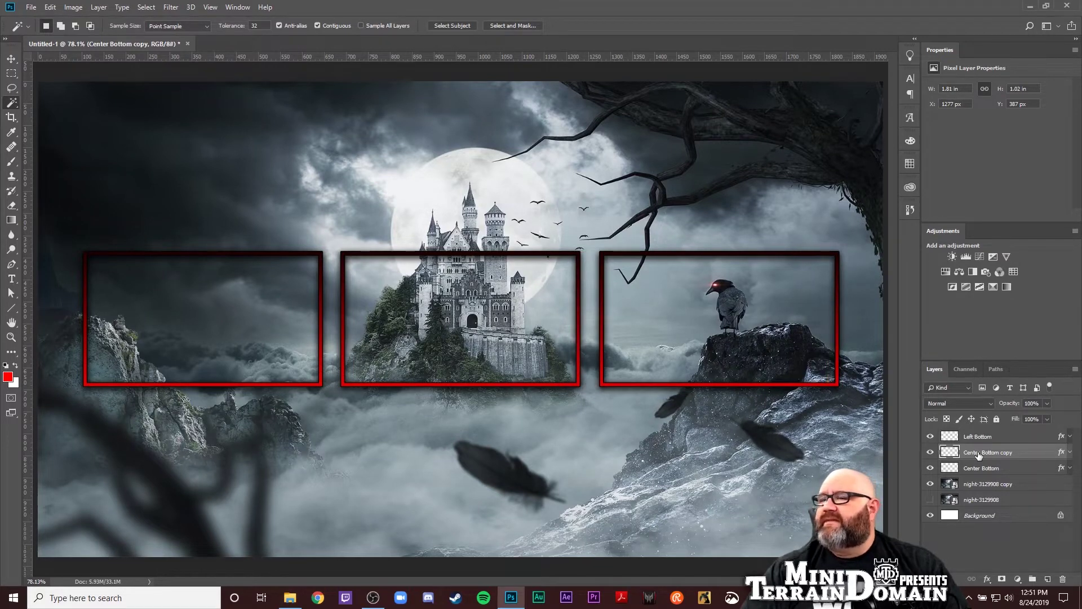
key(Left)
key(Left)
key(Left)
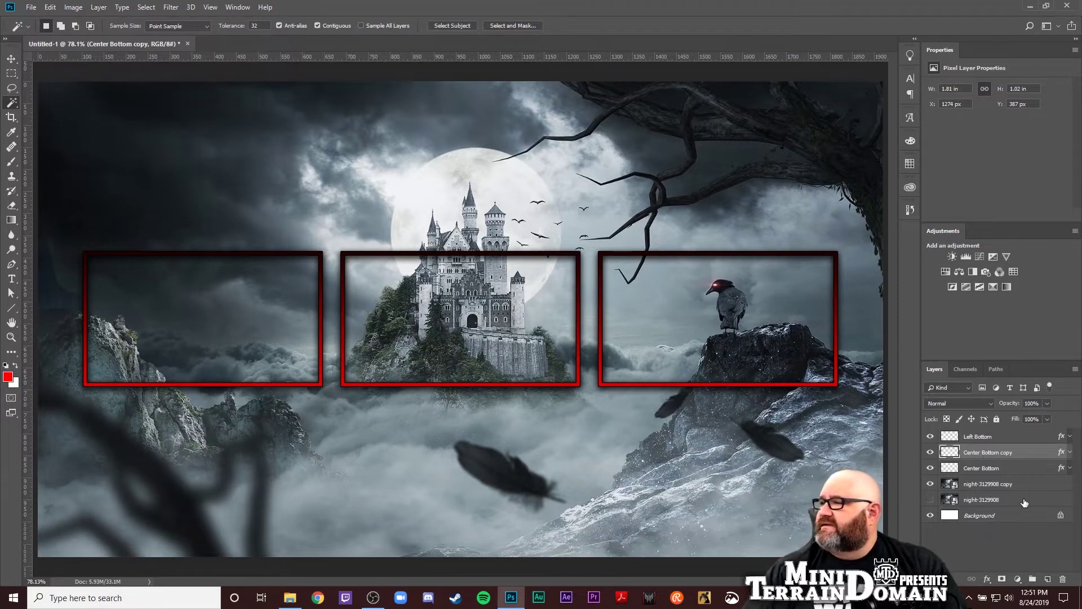
Rename the new frame layer Right Bottom.
double_click(1009, 454)
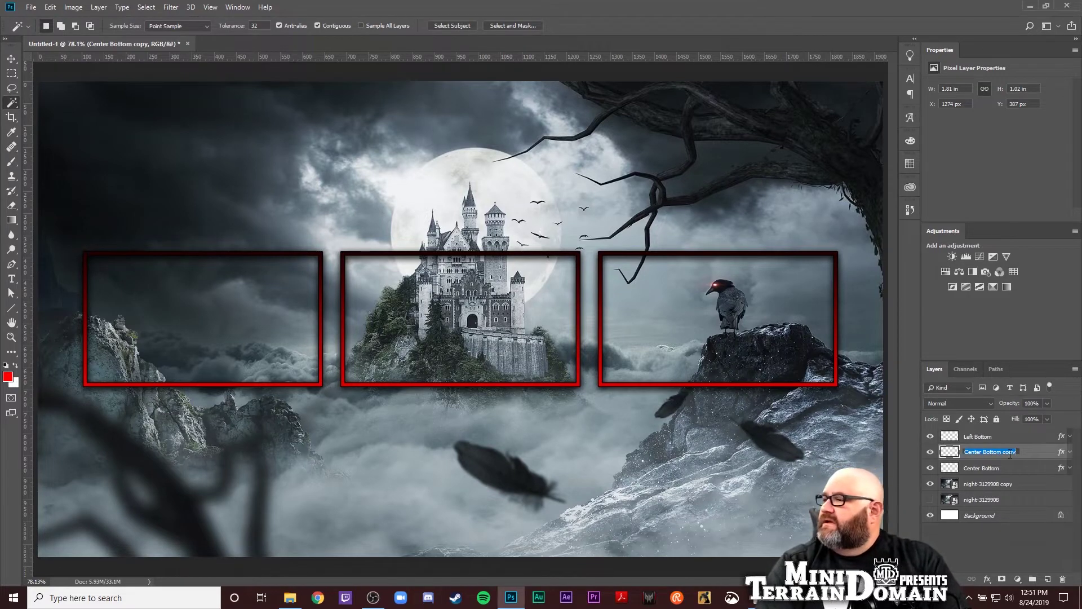
text(Ce)
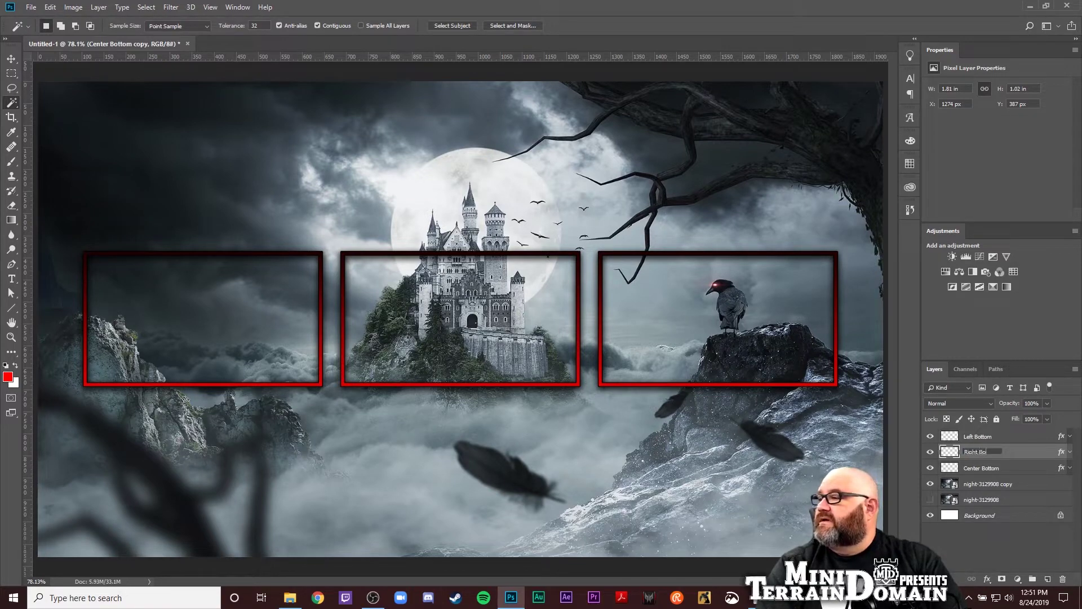
key(Return)
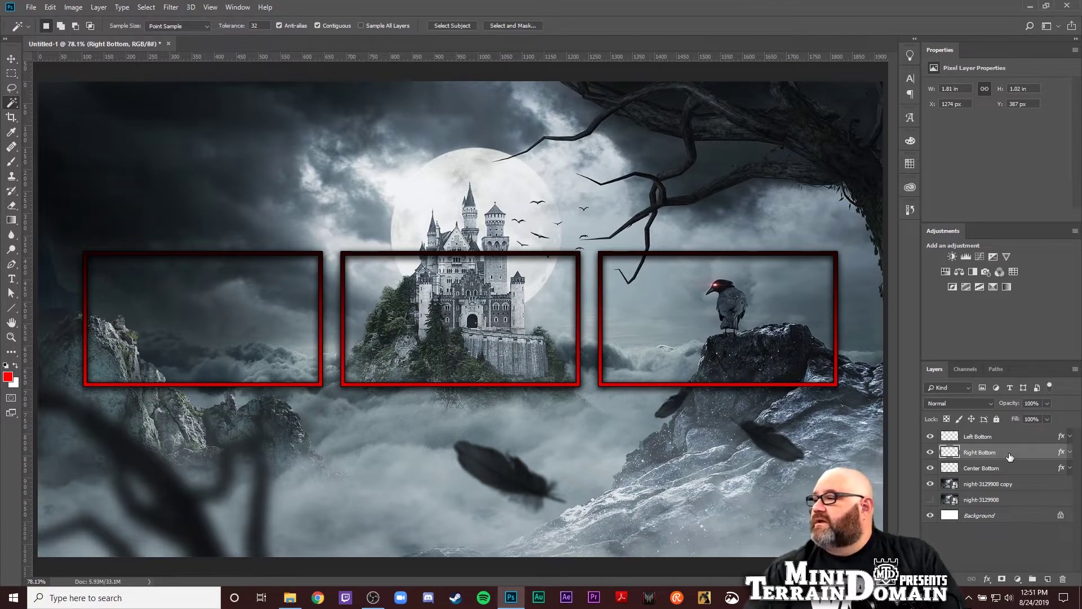
Order Center Bottom between Left and Right Bottom and select all three frame layers.
drag(1009, 472, 1003, 449)
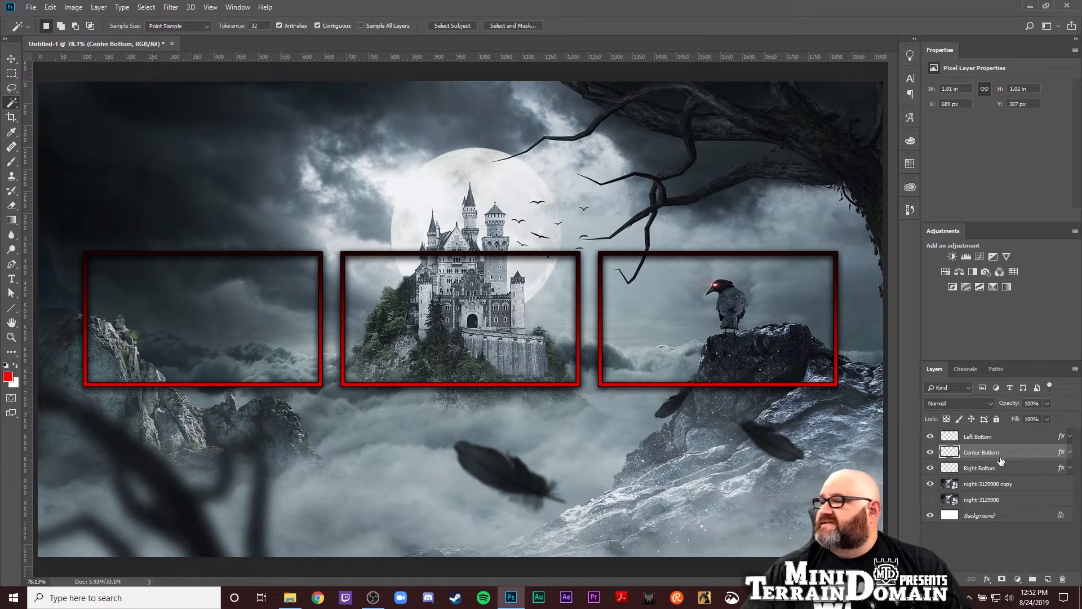
click(1000, 468)
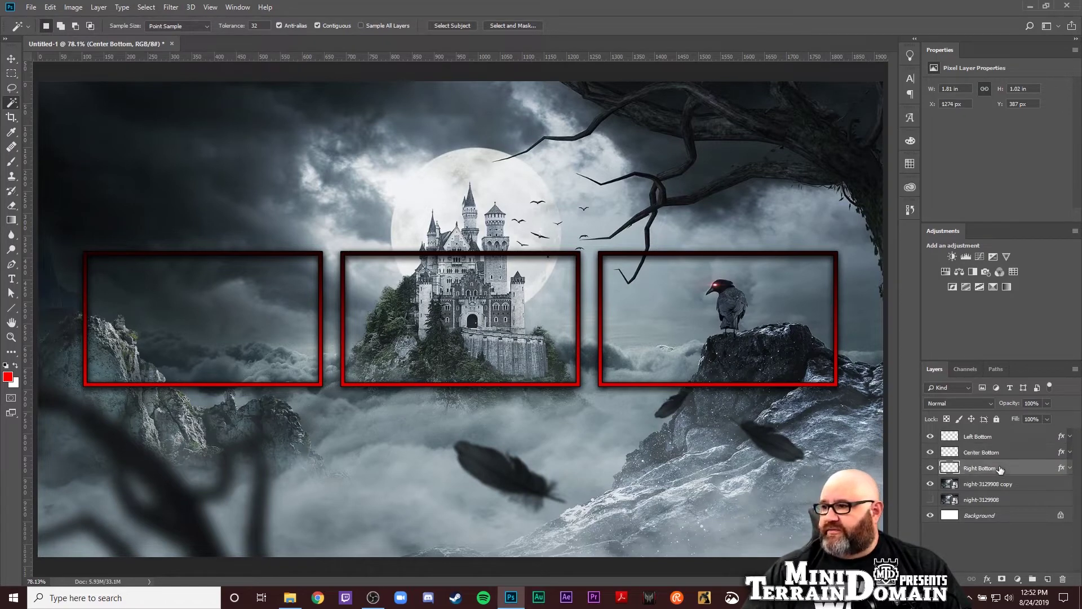
shift+click(1002, 441)
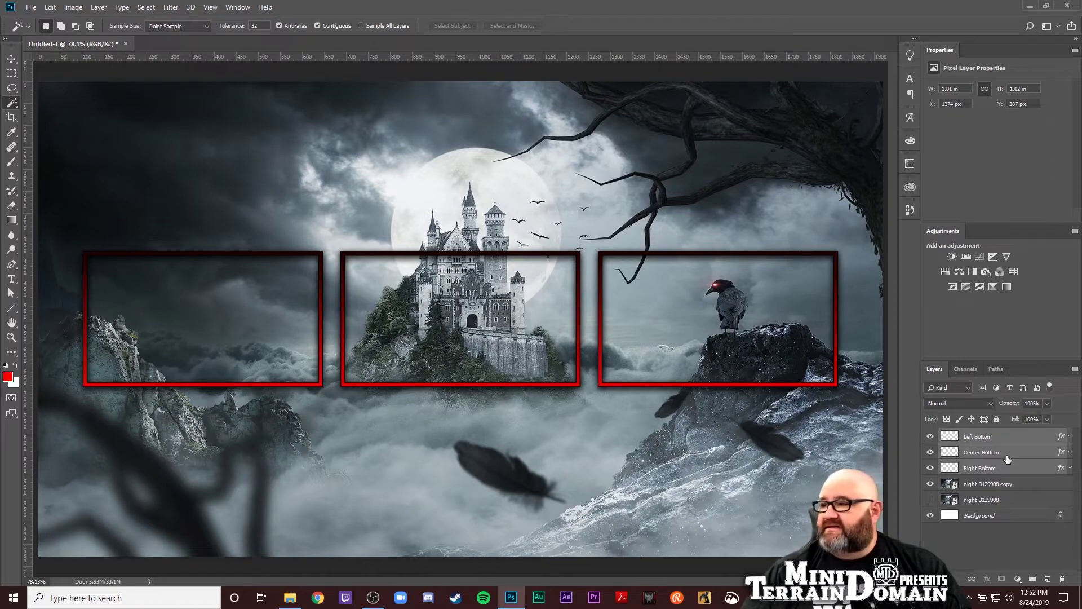
Lower the three bottom frames together to near the canvas bottom, Y 687 px.
key(ctrl+shift+Down)
key(ctrl+shift+Down)
key(ctrl+shift+Down)
key(ctrl+shift+Down)
key(ctrl+shift+Down)
key(ctrl+shift+Down)
key(ctrl+shift+Down)
key(ctrl+shift+Down)
key(ctrl+shift+Down)
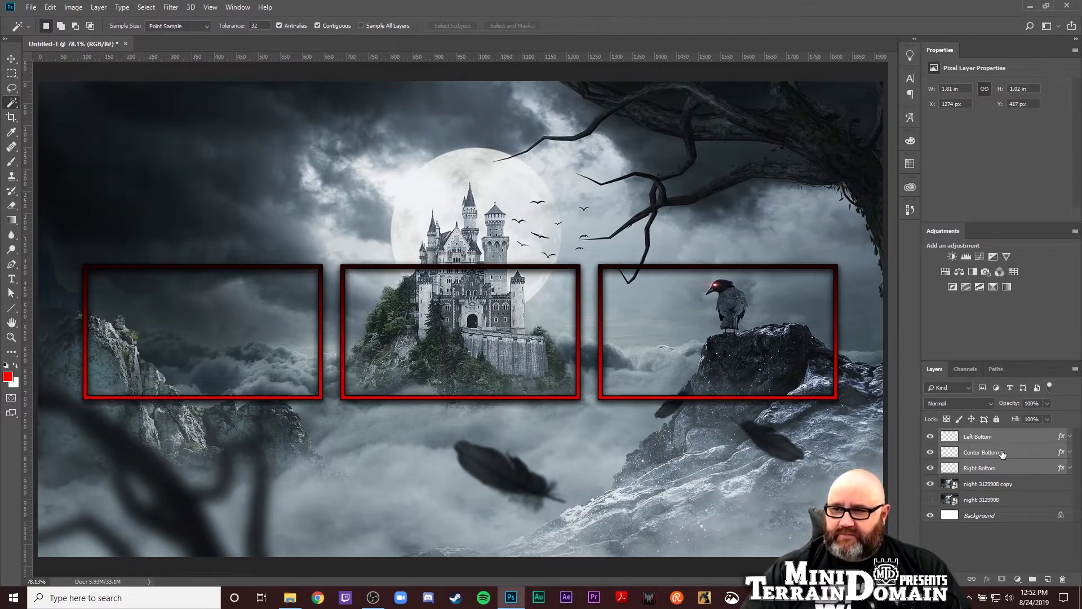
key(ctrl+shift+Down)
key(ctrl+shift+Down)
key(ctrl+shift+Down)
key(ctrl+shift+Down)
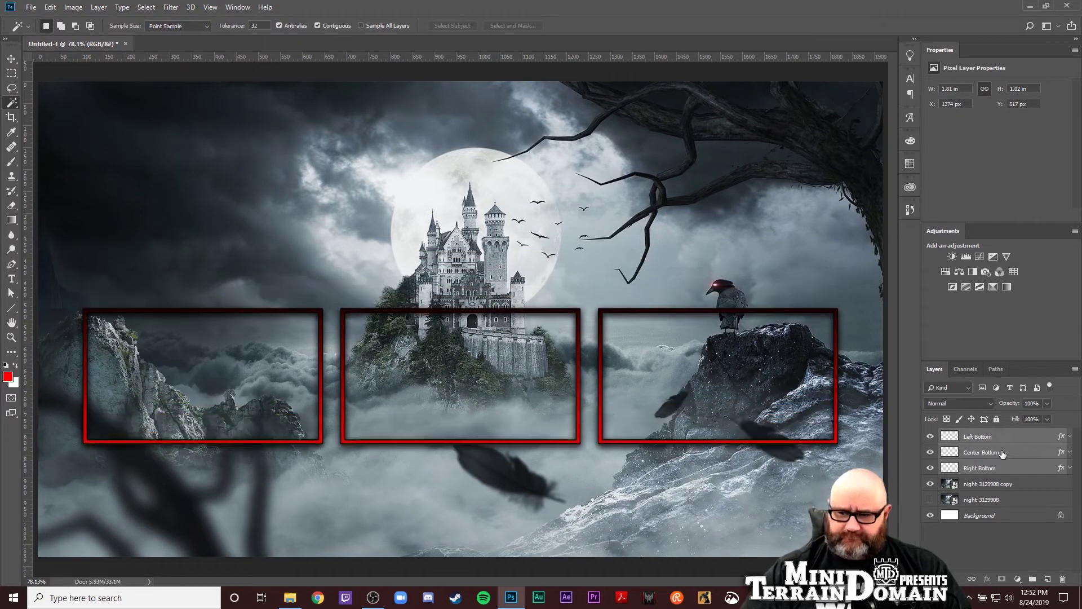
key(ctrl+shift+Down)
key(ctrl+shift+Down)
key(ctrl+shift+Down)
key(ctrl+shift+Down)
key(ctrl+shift+Down)
key(ctrl+shift+Down)
key(ctrl+shift+Down)
key(ctrl+shift+Down)
key(ctrl+shift+Down)
key(ctrl+shift+Down)
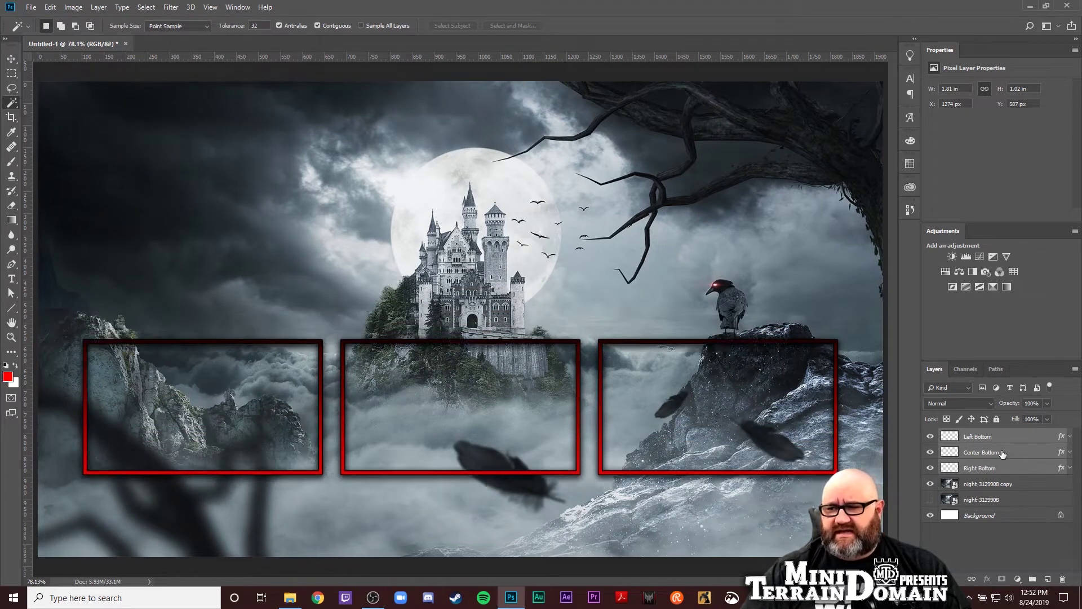
key(ctrl+shift+Down)
key(ctrl+shift+Down)
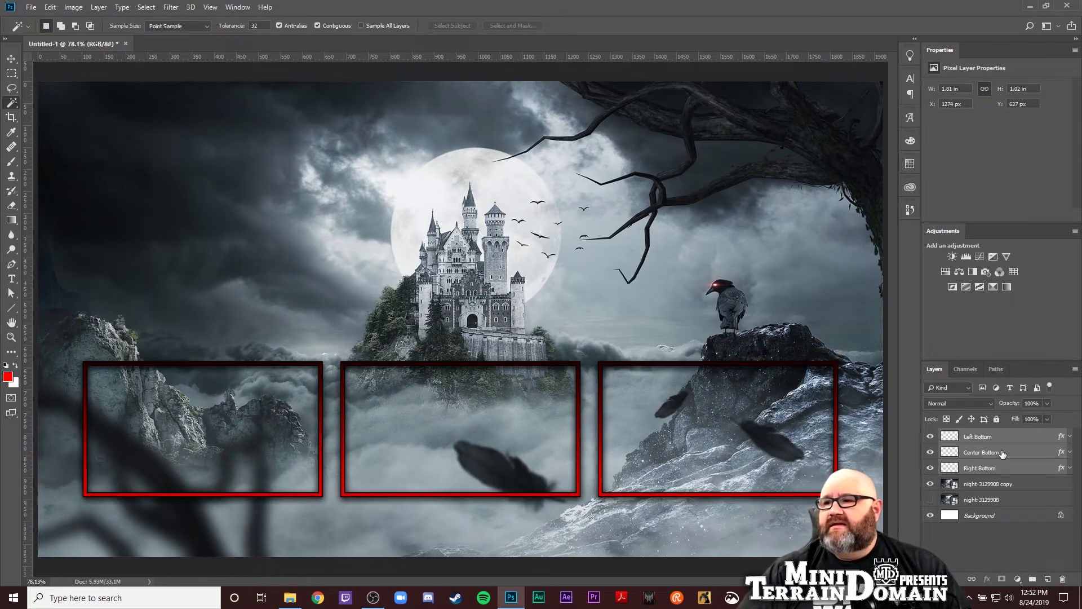
key(ctrl+shift+Down)
key(ctrl+shift+Down)
key(ctrl+shift+Down)
key(ctrl+shift+Down)
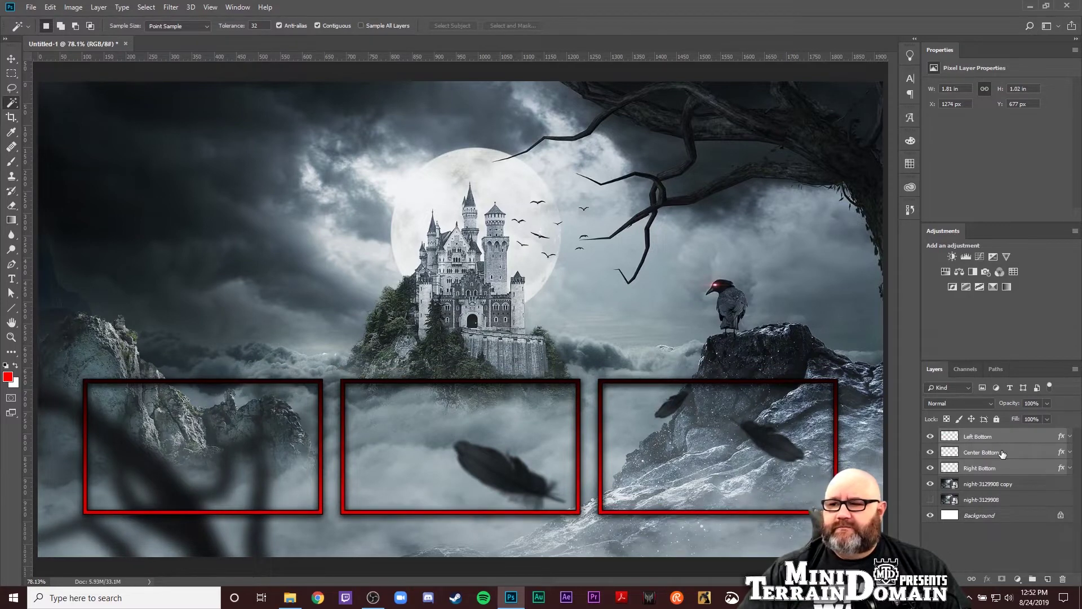
key(ctrl+shift+Down)
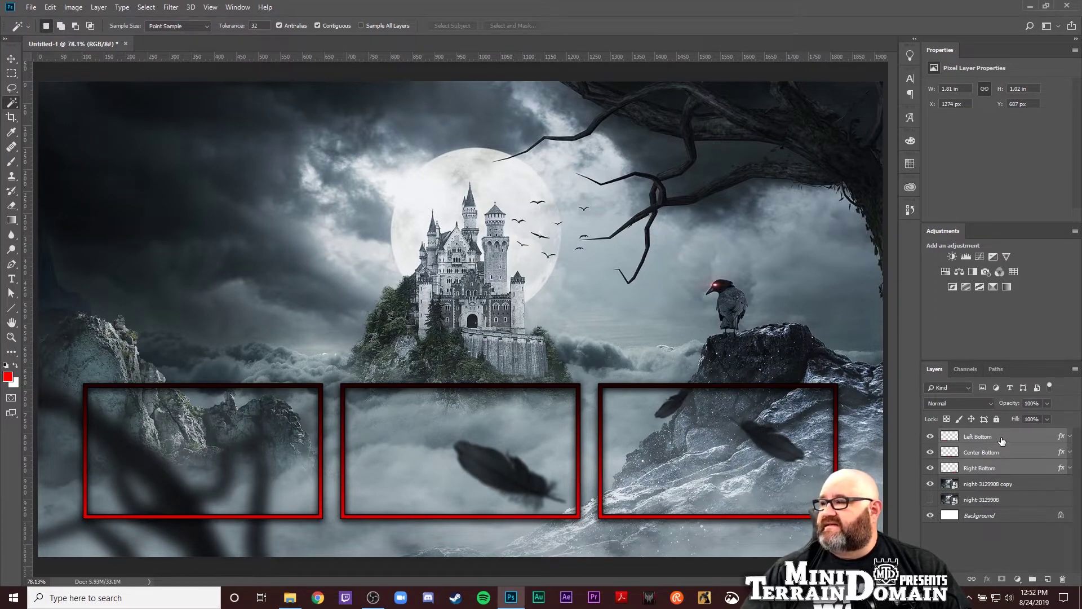
Duplicate Left Bottom and Right Bottom, renaming the left copy Left Top.
click(1001, 440)
shift+click(1016, 468)
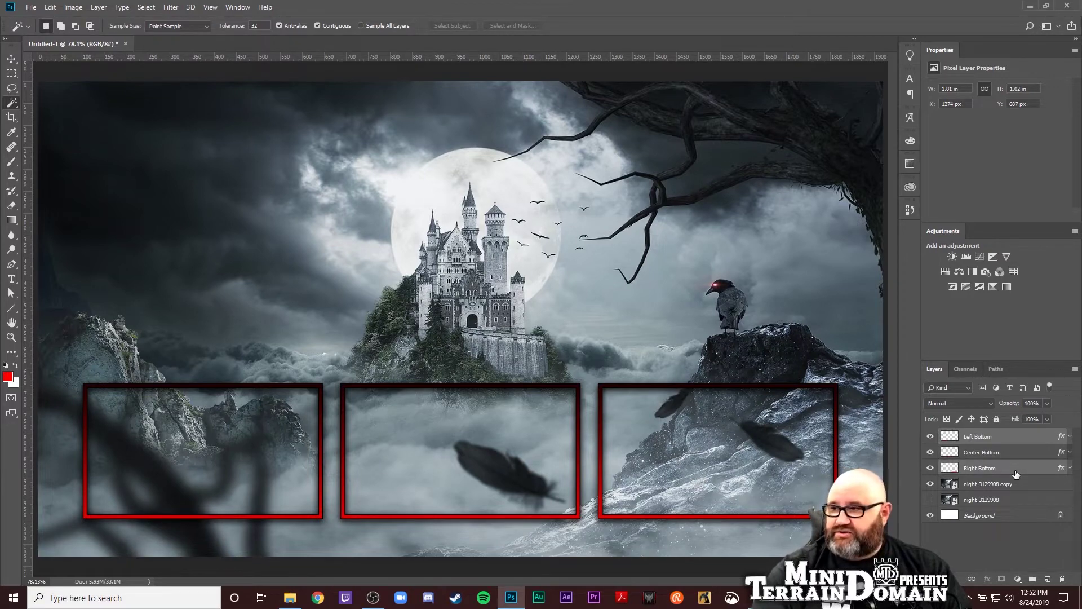
key(ctrl+j)
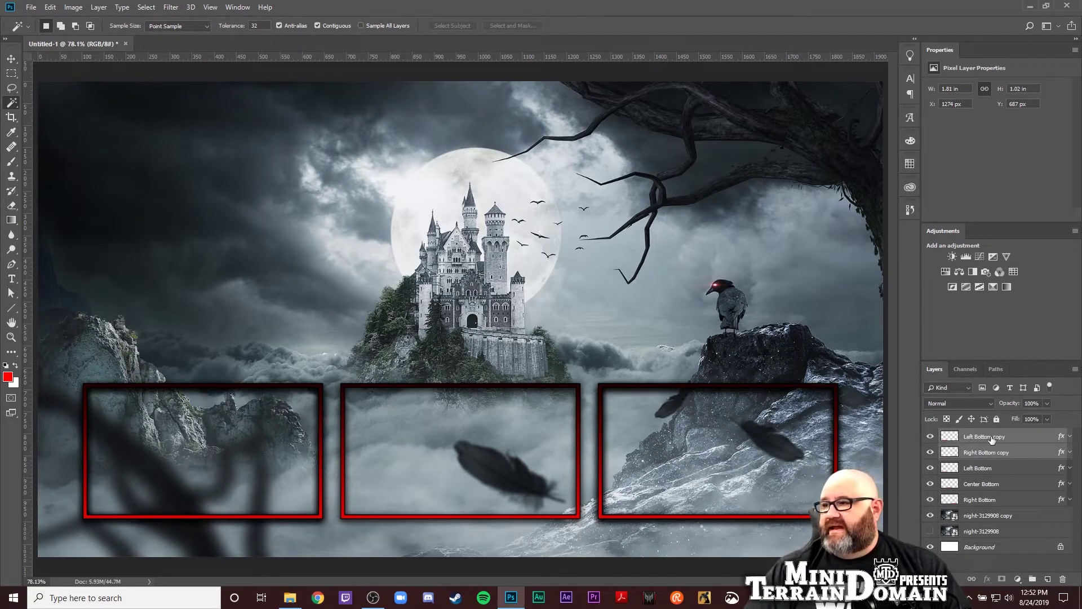
double_click(985, 438)
double_click(985, 437)
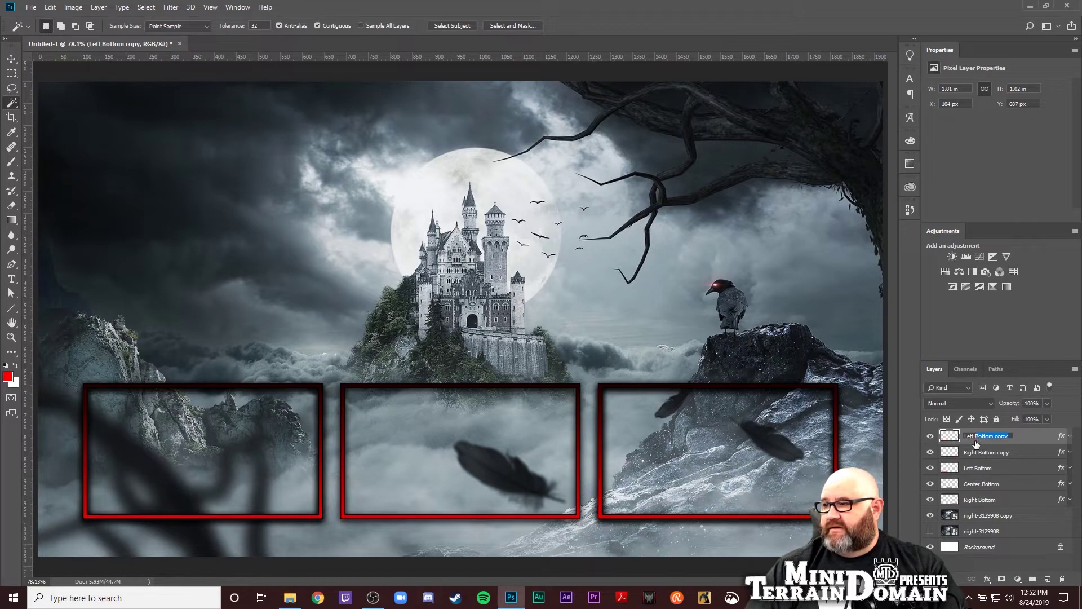
text(Top)
key(Return)
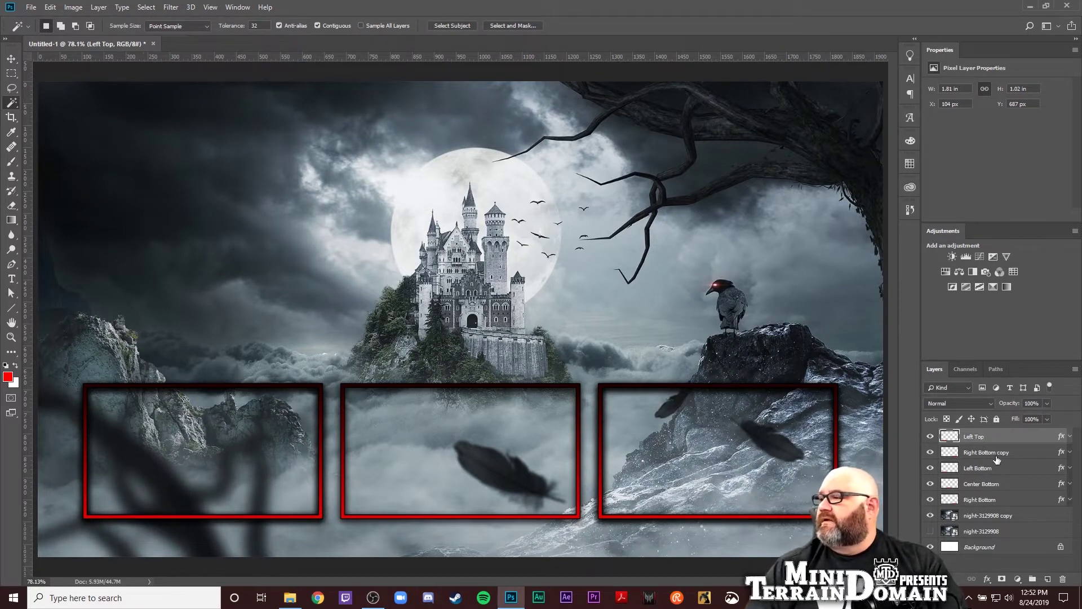
Rename the right frame copy to Right Top.
click(997, 454)
double_click(1002, 453)
click(1014, 452)
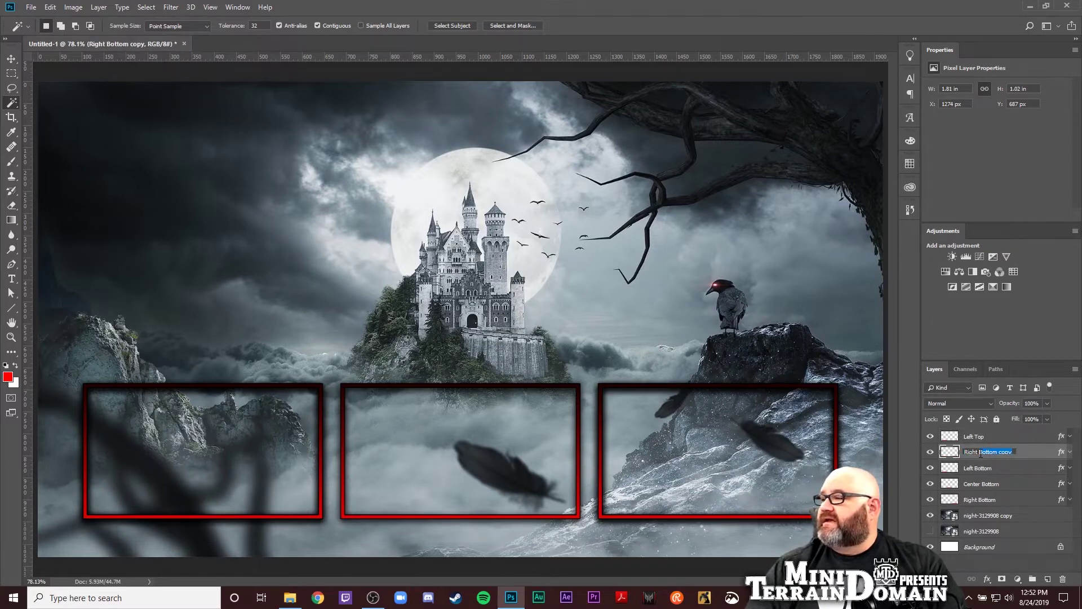
text(Top)
key(Return)
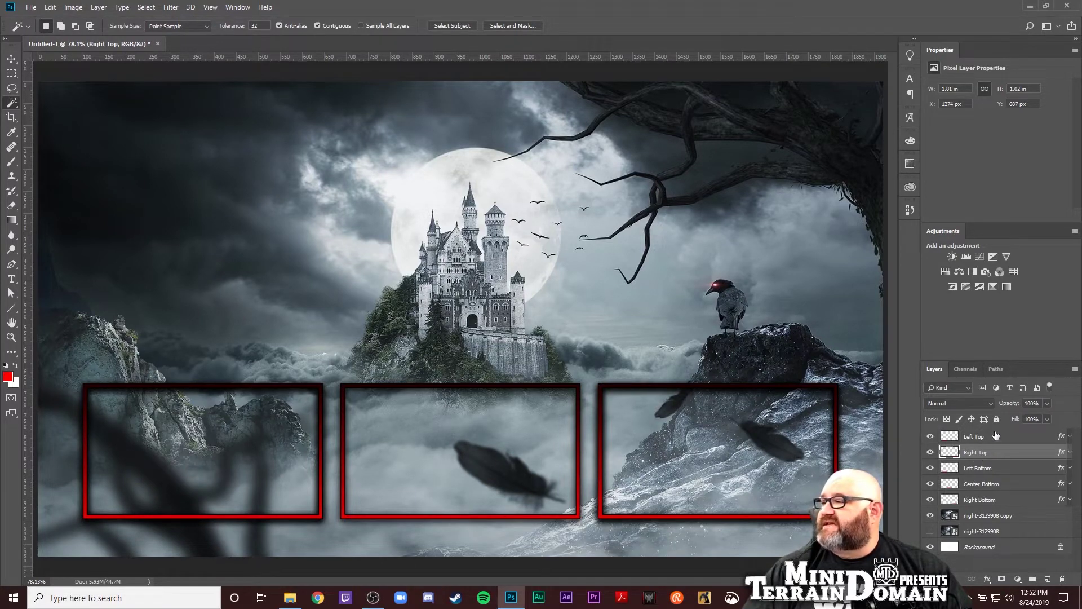
Raise Left Top and Right Top together to form an upper row above the bottom frames.
shift+click(995, 435)
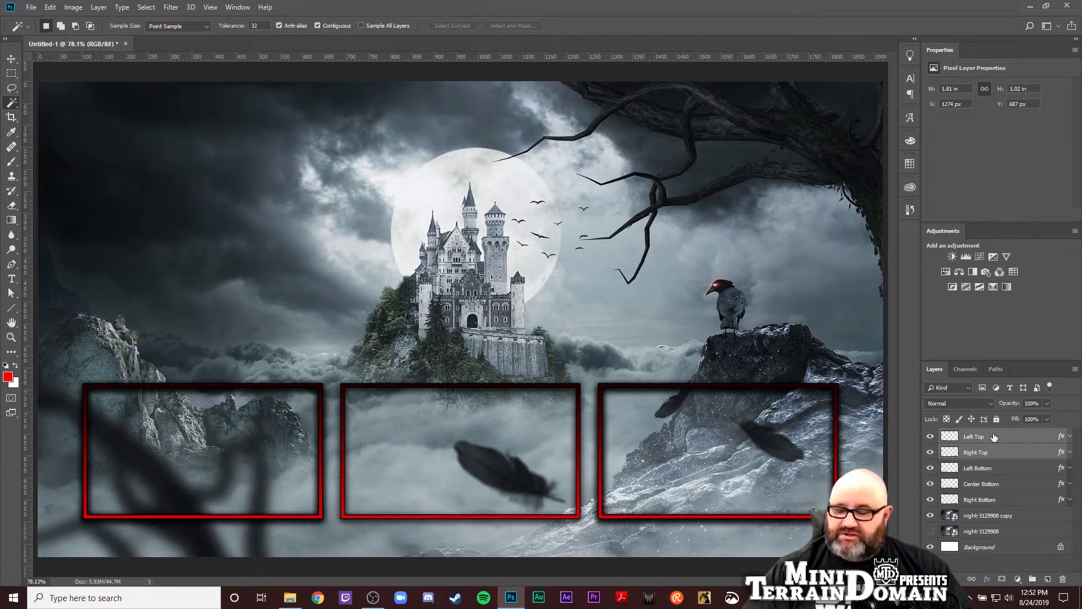
key(ctrl+shift+Up)
key(ctrl+shift+Up)
key(ctrl+shift+Up)
key(ctrl+shift+Up)
key(ctrl+shift+Up)
key(ctrl+shift+Up)
key(ctrl+shift+Up)
key(ctrl+shift+Up)
key(ctrl+shift+Up)
key(ctrl+shift+Up)
key(ctrl+shift+Up)
key(ctrl+shift+Up)
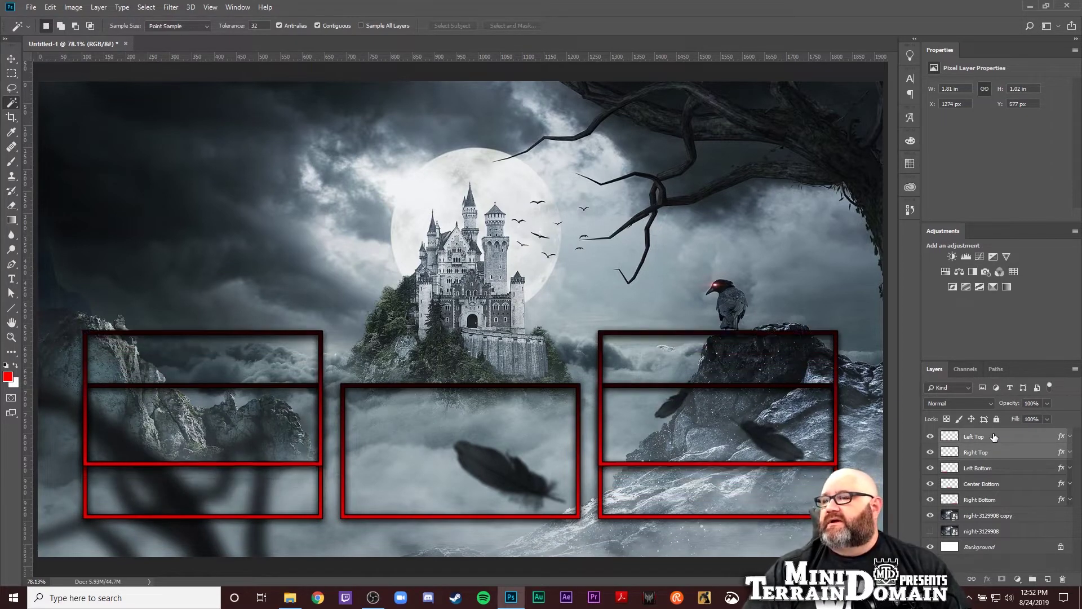
key(ctrl+shift+Up)
key(ctrl+shift+Up)
key(ctrl+shift+Up)
key(ctrl+shift+Up)
key(ctrl+shift+Up)
key(ctrl+shift+Up)
key(ctrl+shift+Up)
key(ctrl+shift+Up)
key(ctrl+shift+Up)
key(ctrl+shift+Up)
key(ctrl+shift+Up)
key(ctrl+shift+Up)
key(ctrl+shift+Up)
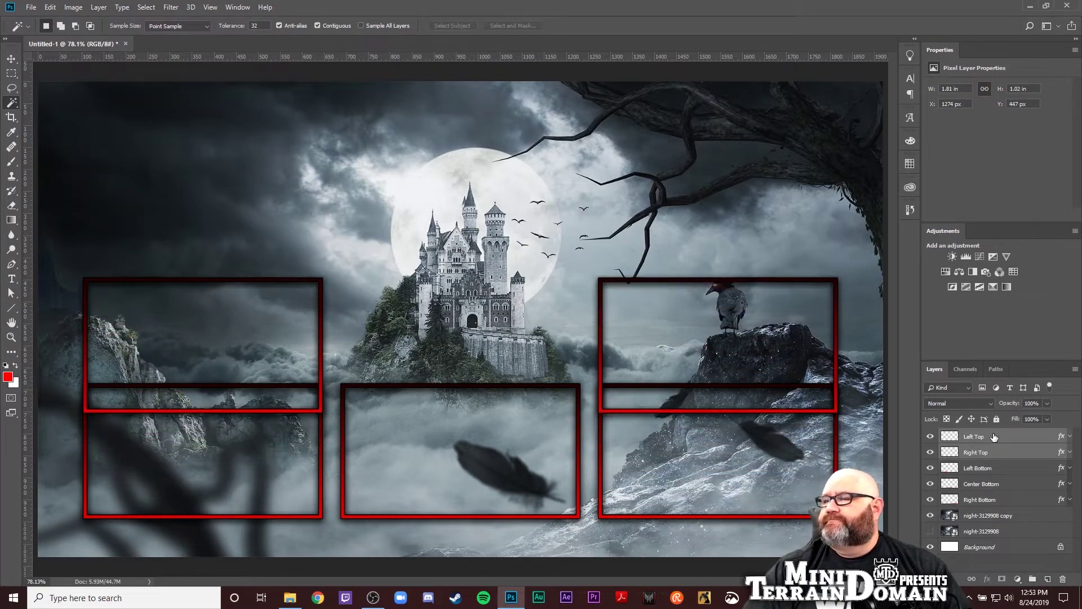
key(ctrl+shift+Up)
key(ctrl+shift+Up)
key(ctrl+shift+Up)
key(ctrl+shift+Up)
key(ctrl+shift+Up)
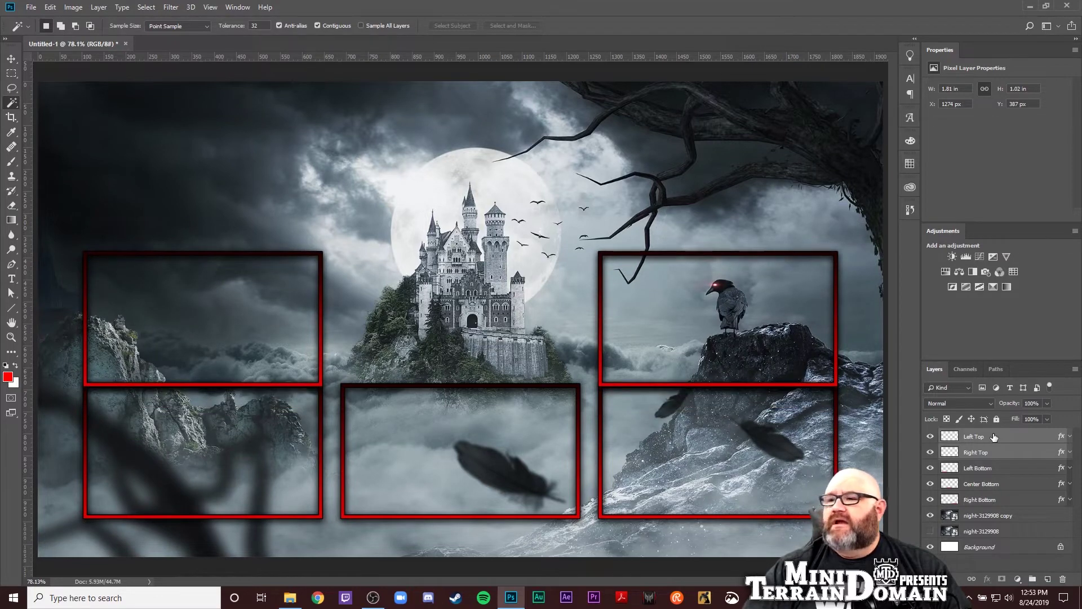
key(ctrl+shift+Up)
key(ctrl+shift+Up)
key(ctrl+shift+Up)
key(ctrl+shift+Up)
key(ctrl+shift+Up)
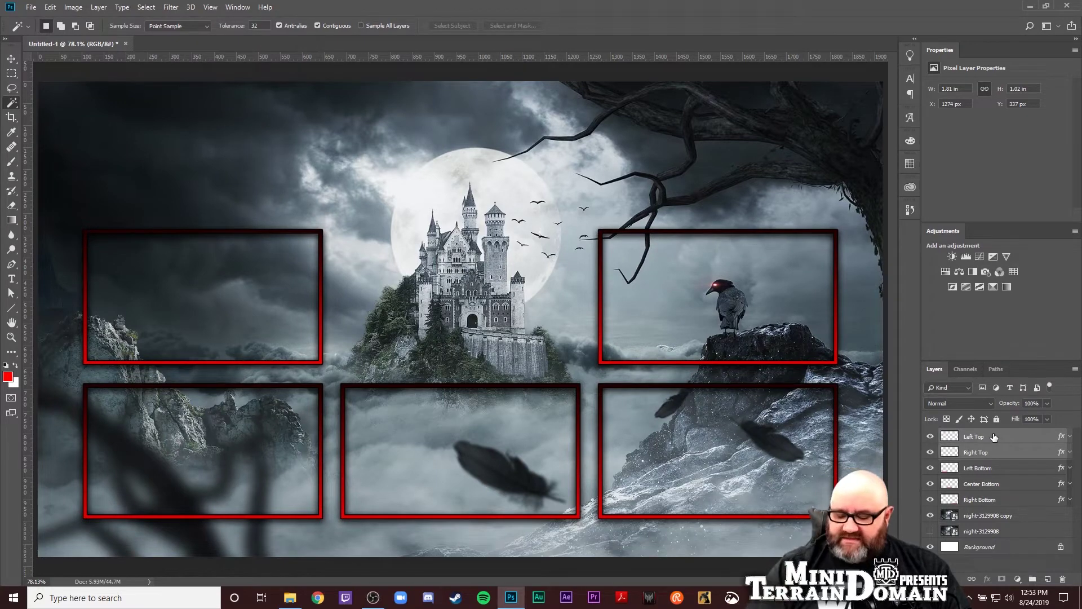
key(ctrl+Down)
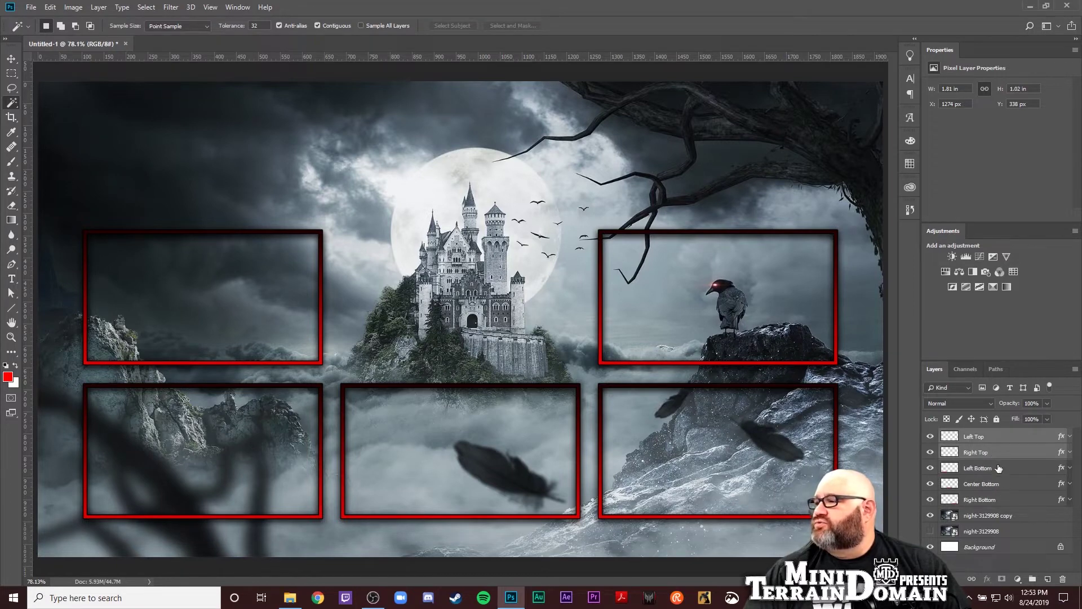
Select the five red frame layers, group them with Ctrl+G, and name the group Frames.
shift+click(993, 500)
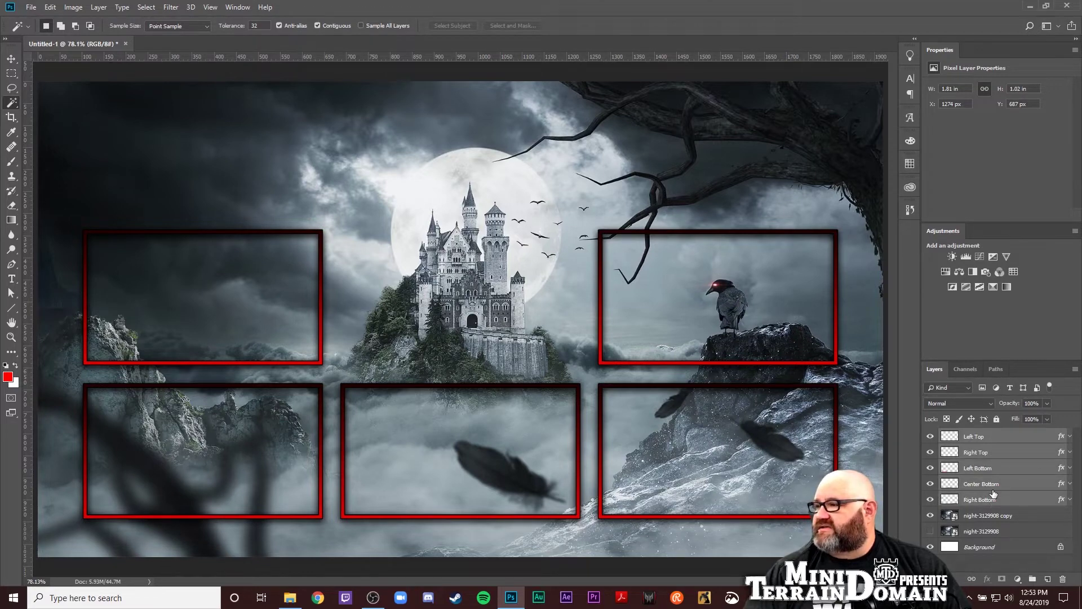
key(ctrl+g)
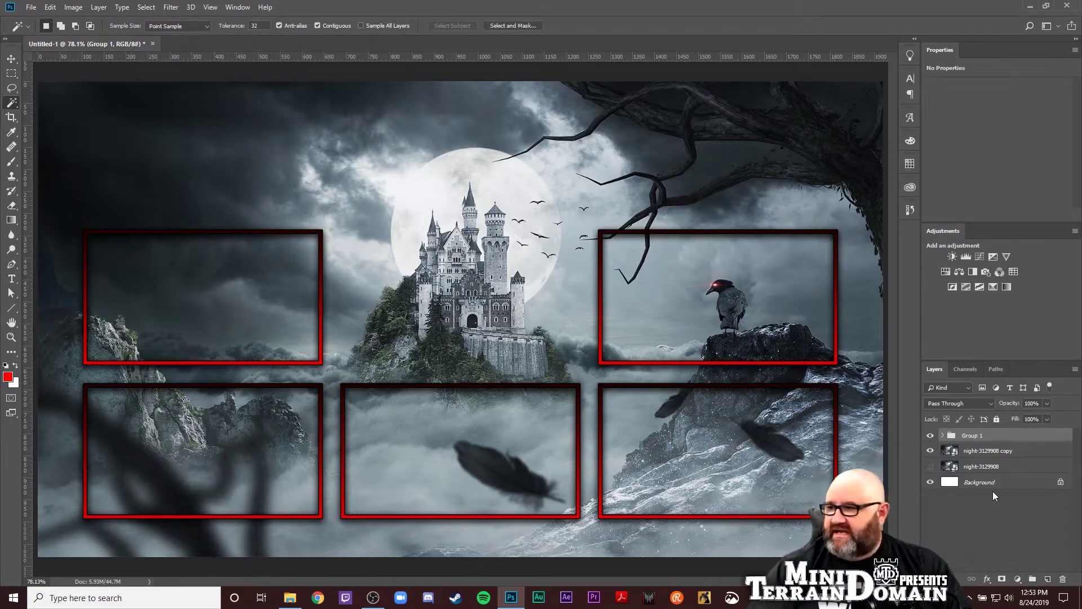
double_click(972, 436)
text(Frames)
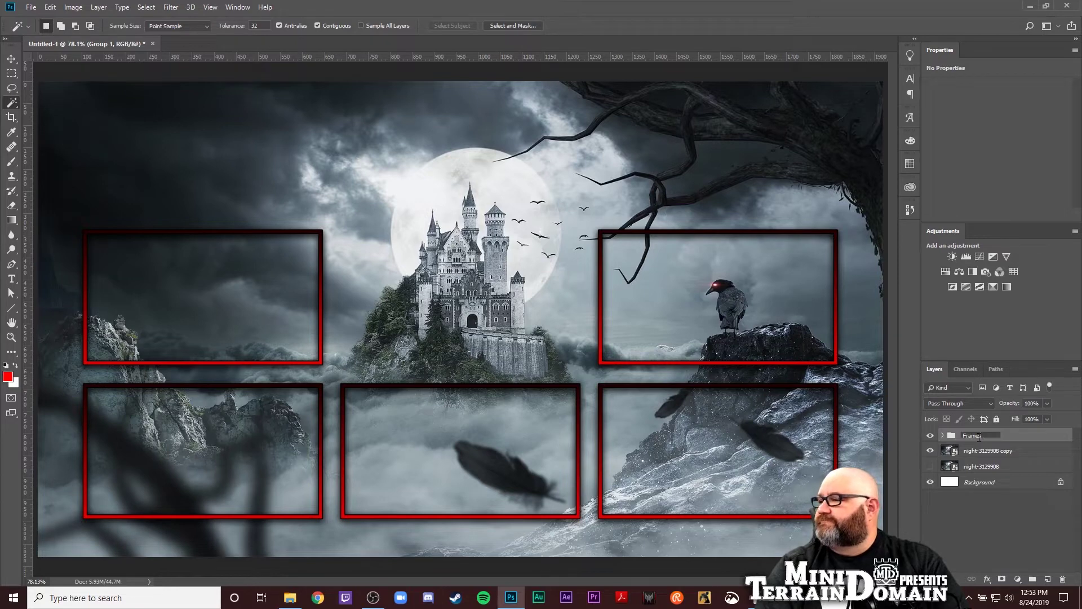
key(Return)
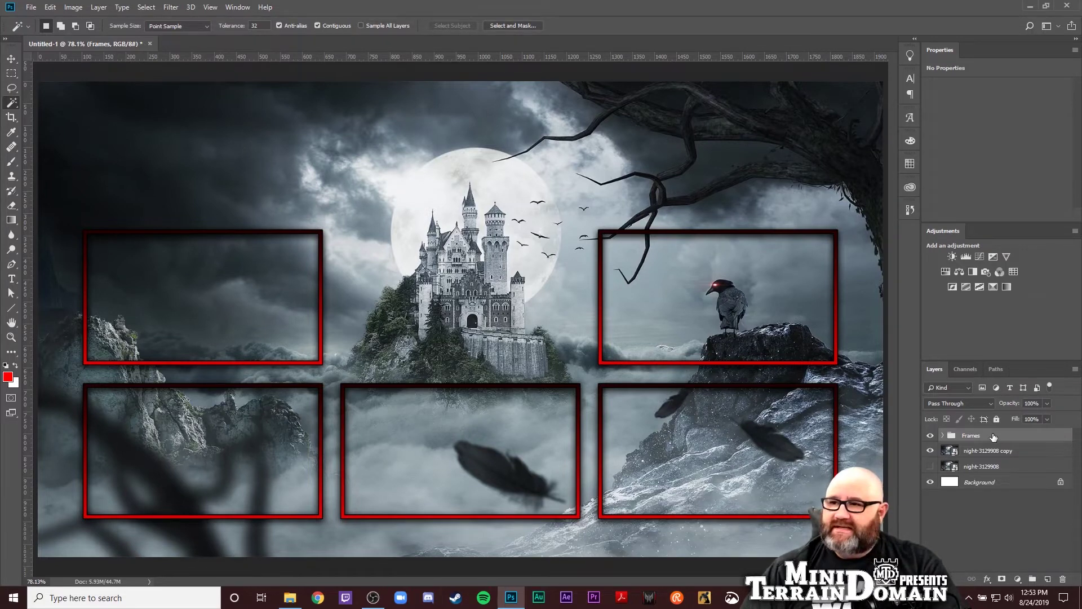
key(ctrl+t)
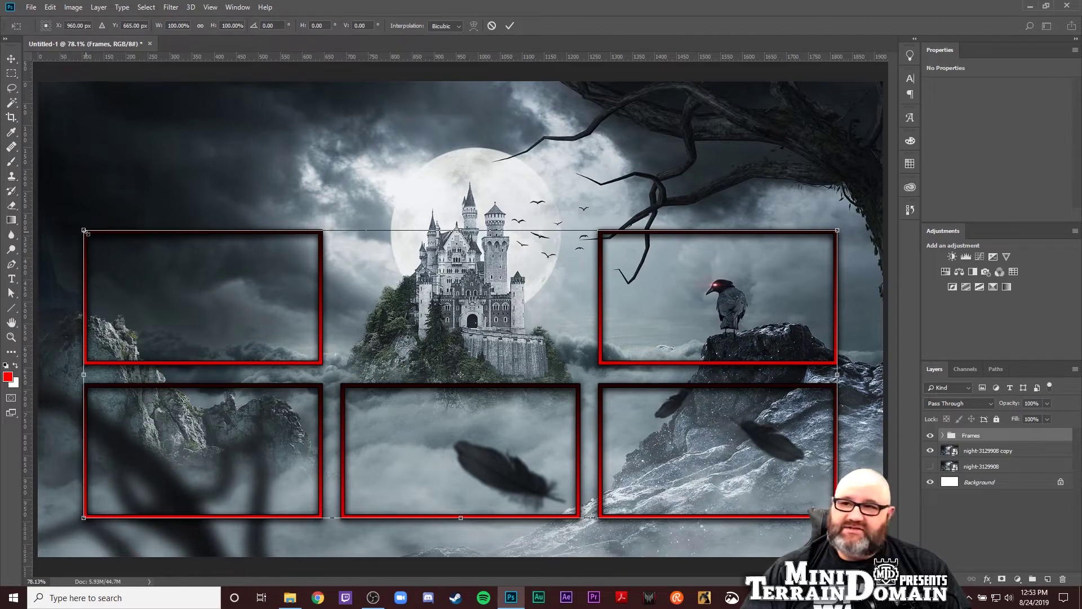
Scale the Frames group up to about 105% from its centre.
drag(84, 231, 67, 220)
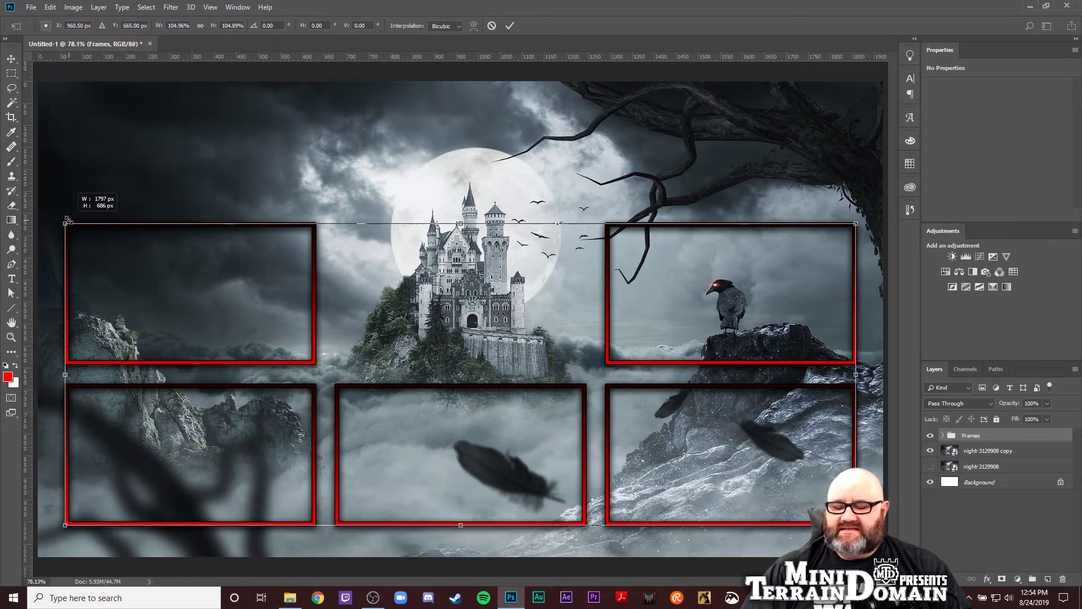
drag(68, 218, 67, 218)
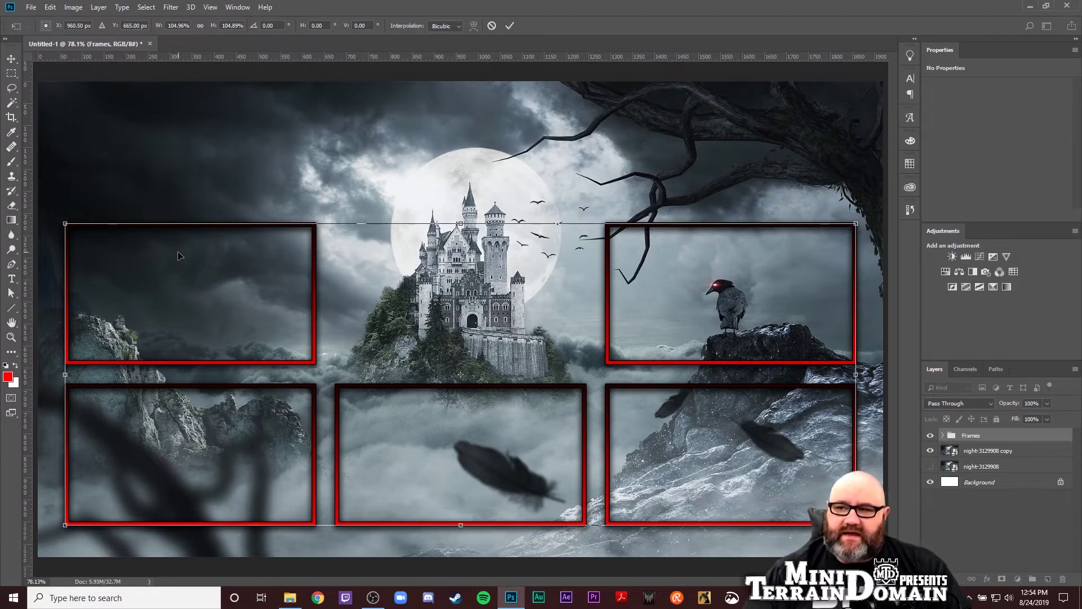
Apply the 105% frame enlargement and duplicate the Frames group as Frames copy.
key(w)
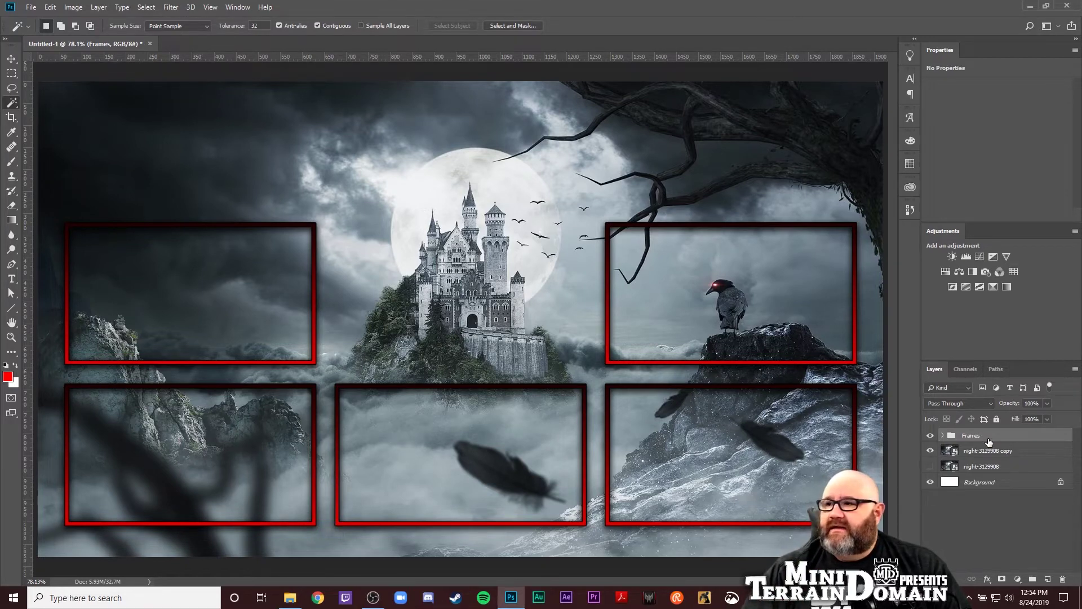
click(944, 436)
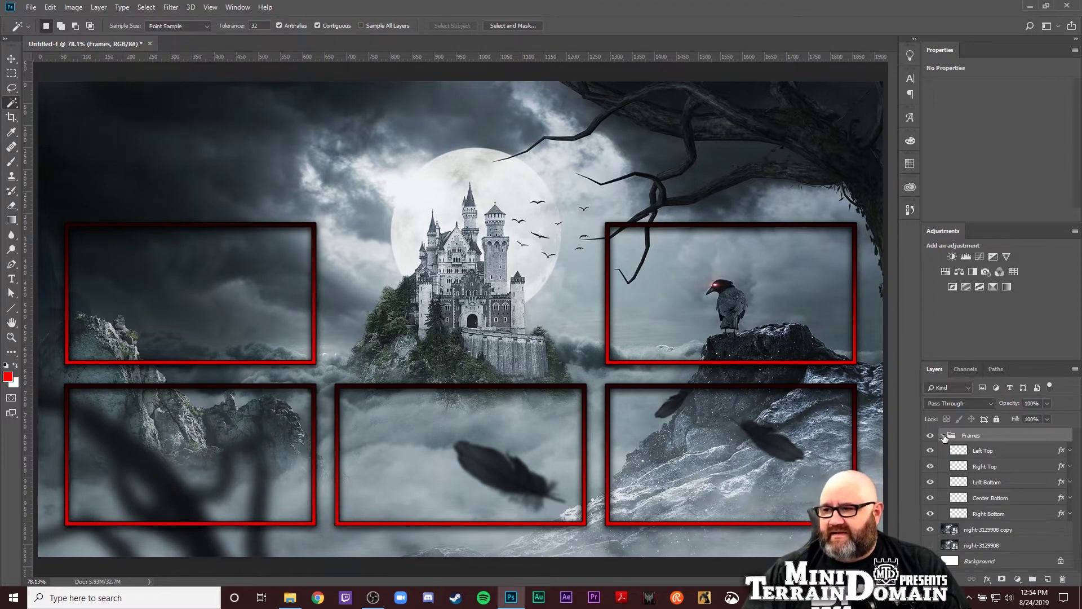
click(943, 436)
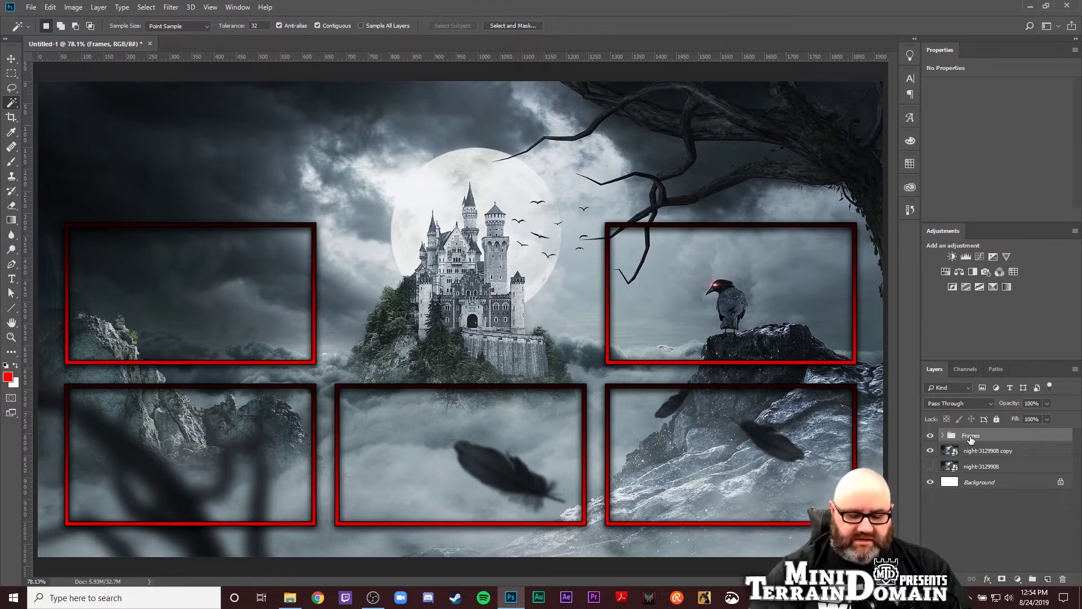
key(ctrl+j)
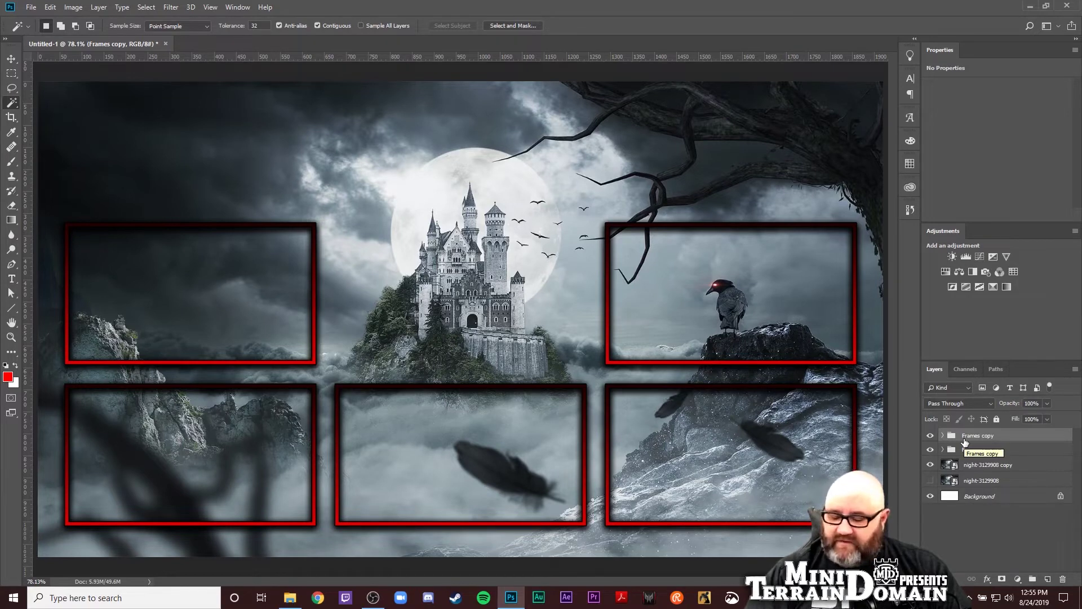
Hide the original Frames group and combine all five Frames copy frame interiors into one selection.
click(929, 450)
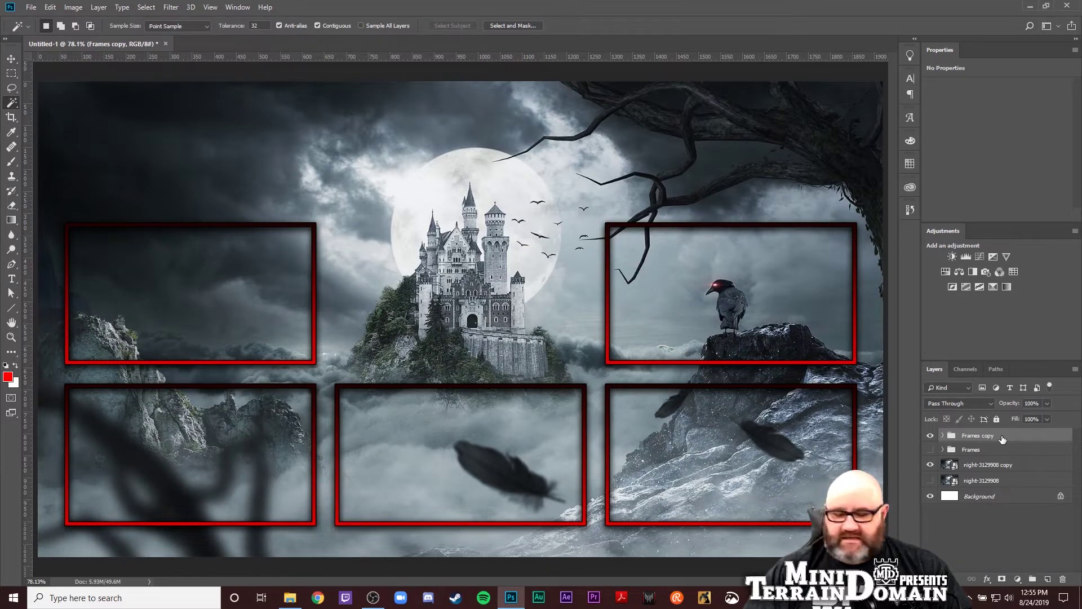
click(941, 435)
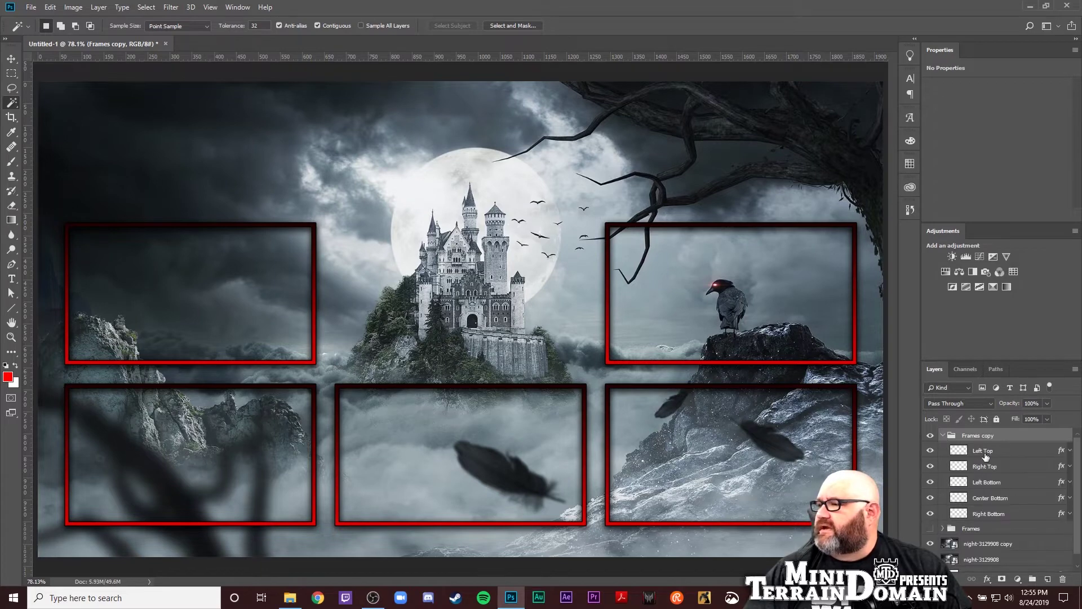
click(959, 515)
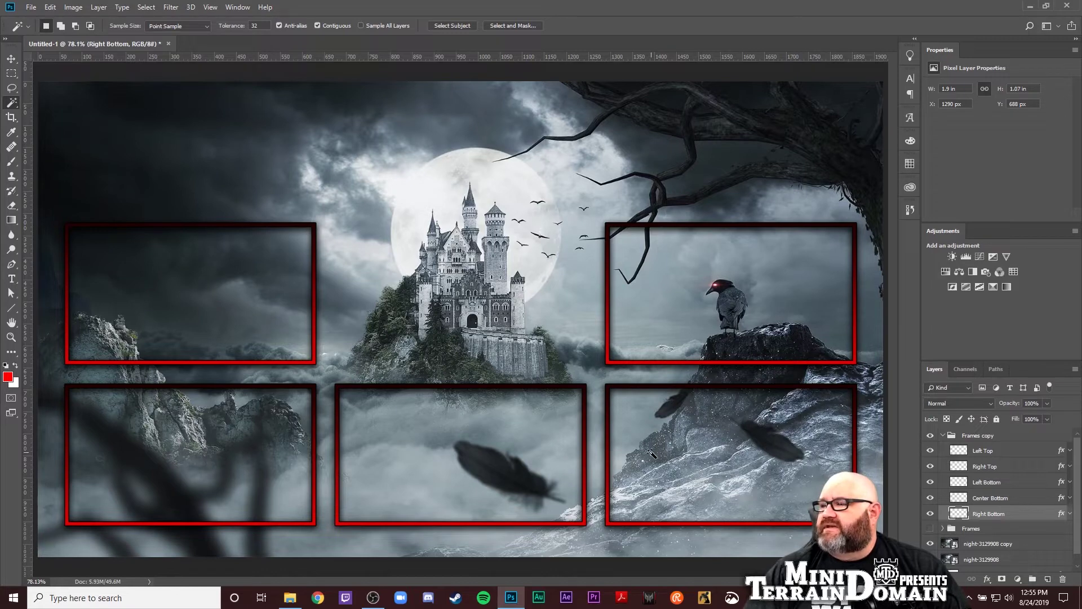
click(997, 498)
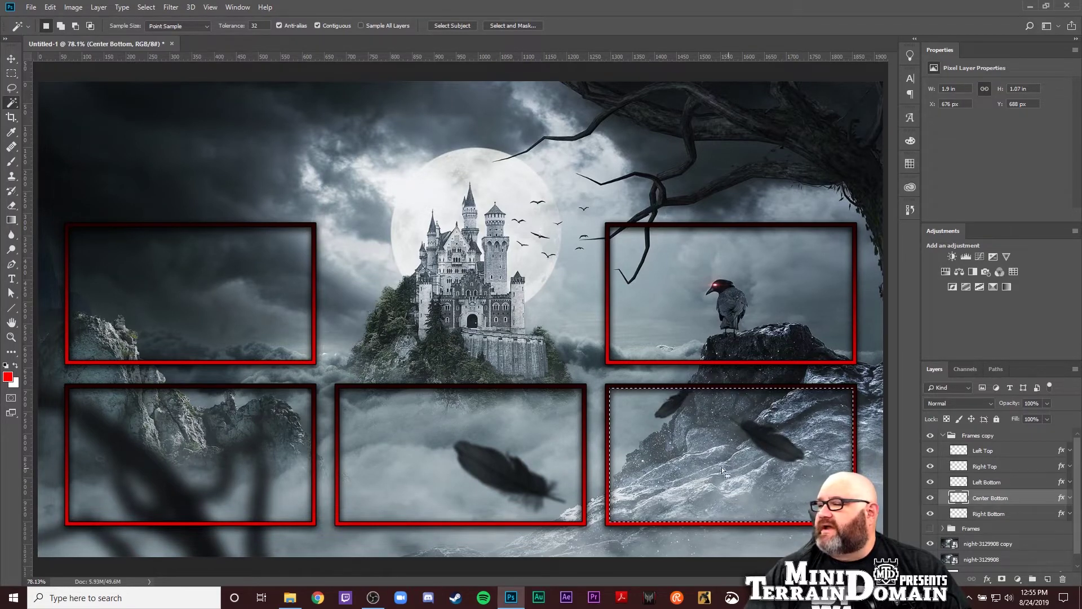
shift+click(513, 442)
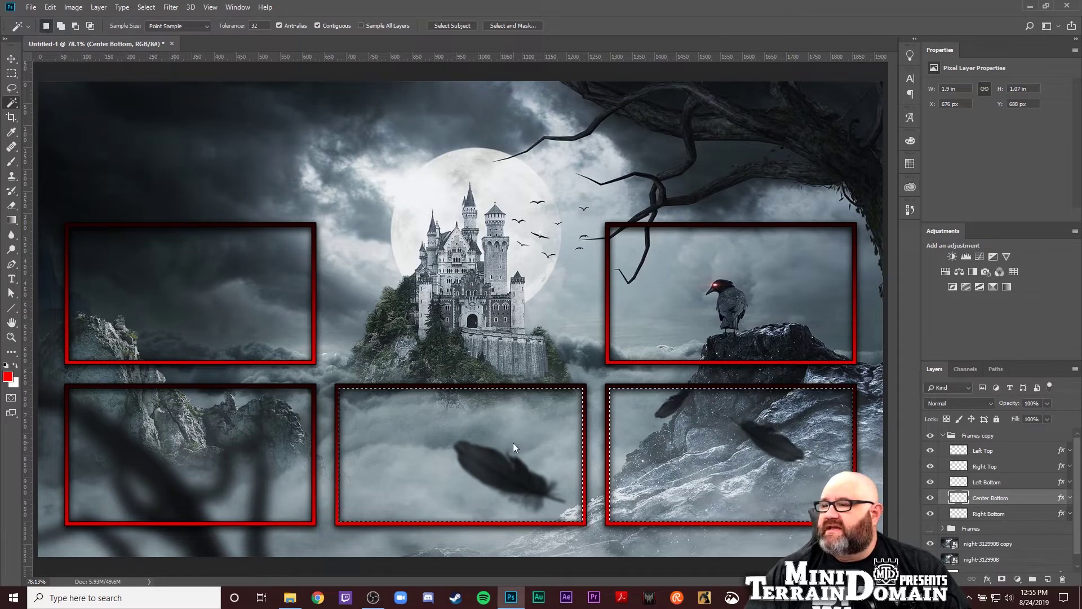
click(986, 482)
shift+click(287, 452)
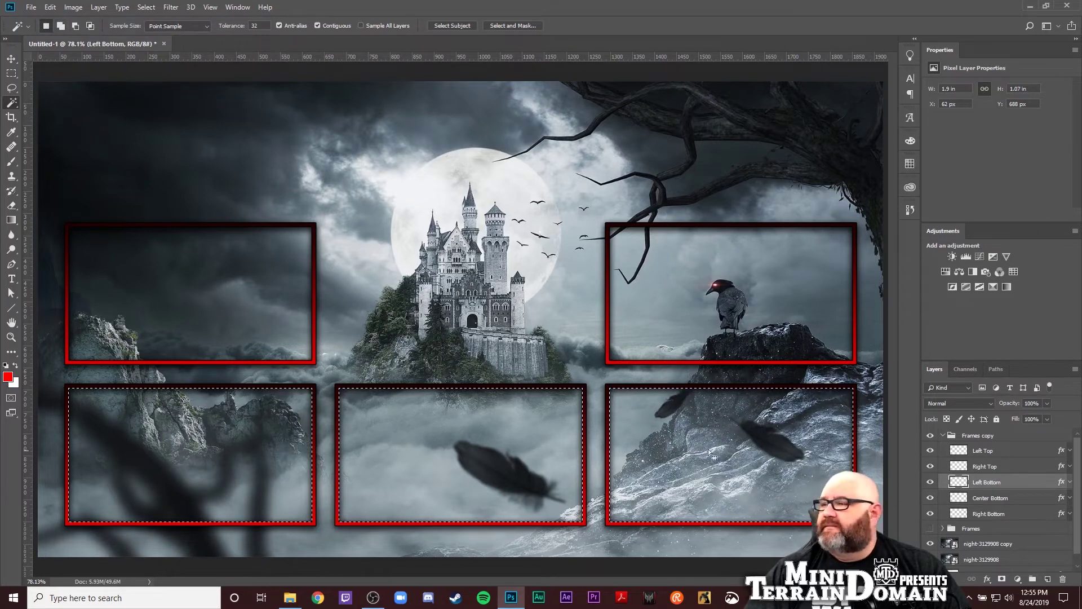
click(997, 466)
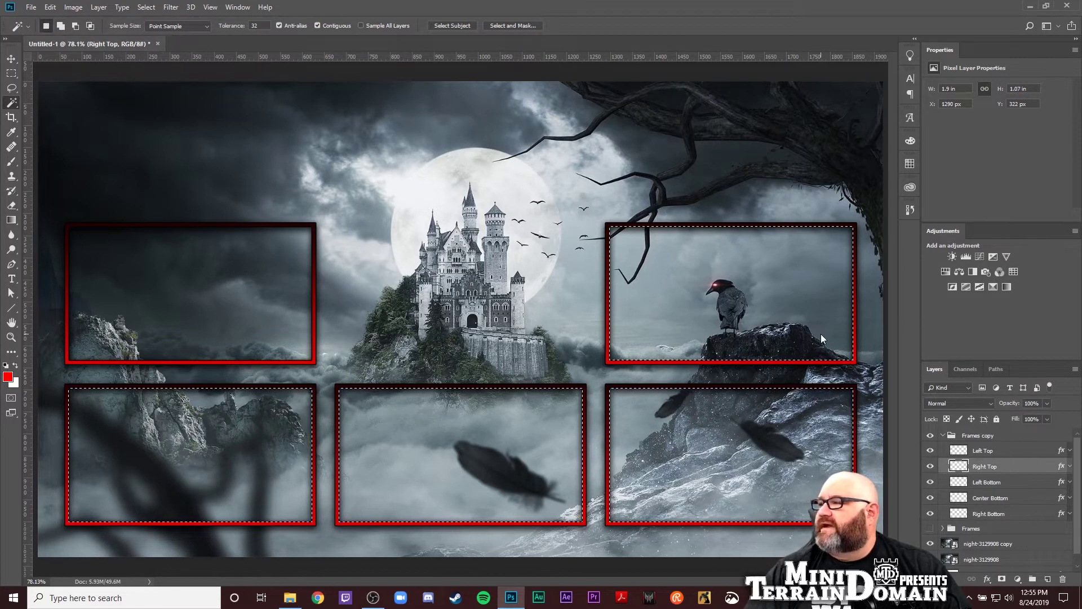
shift+click(820, 334)
click(982, 451)
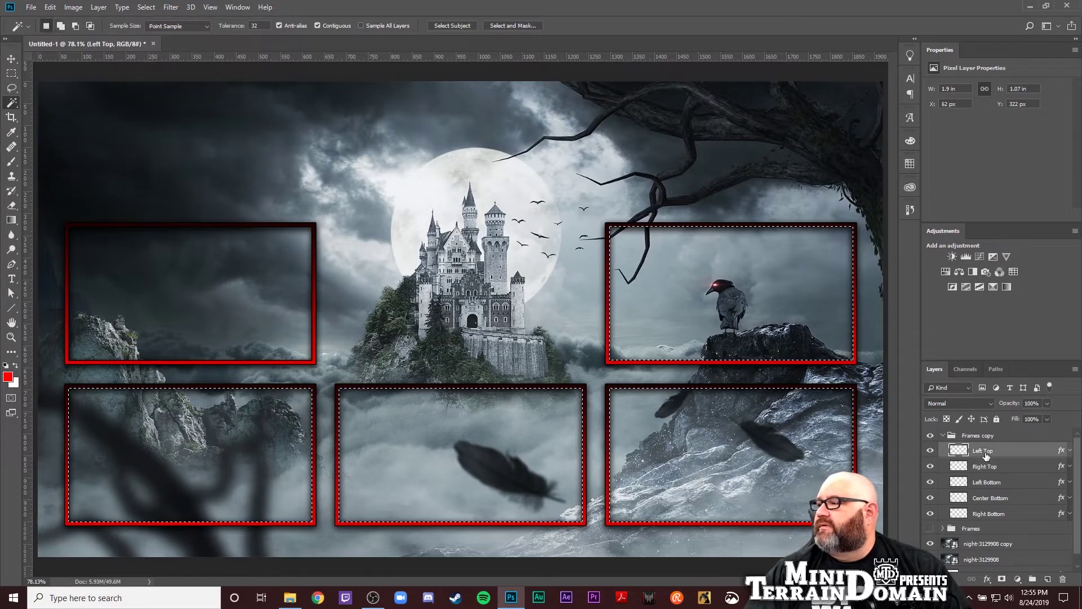
shift+click(270, 302)
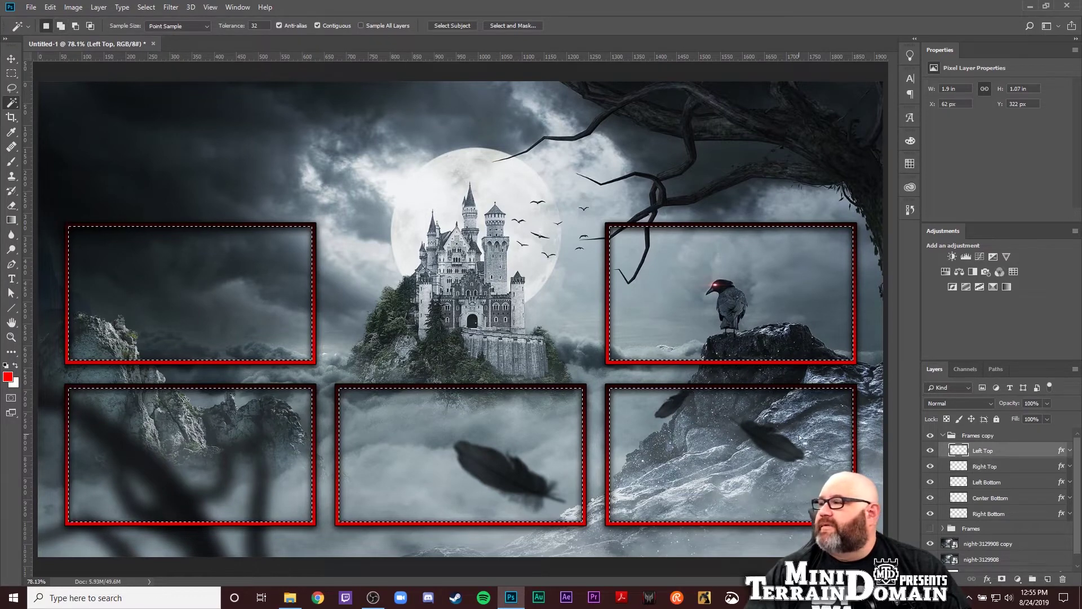
Rasterize the night-3129908 copy layer and delete the five selected frame openings from it.
click(953, 544)
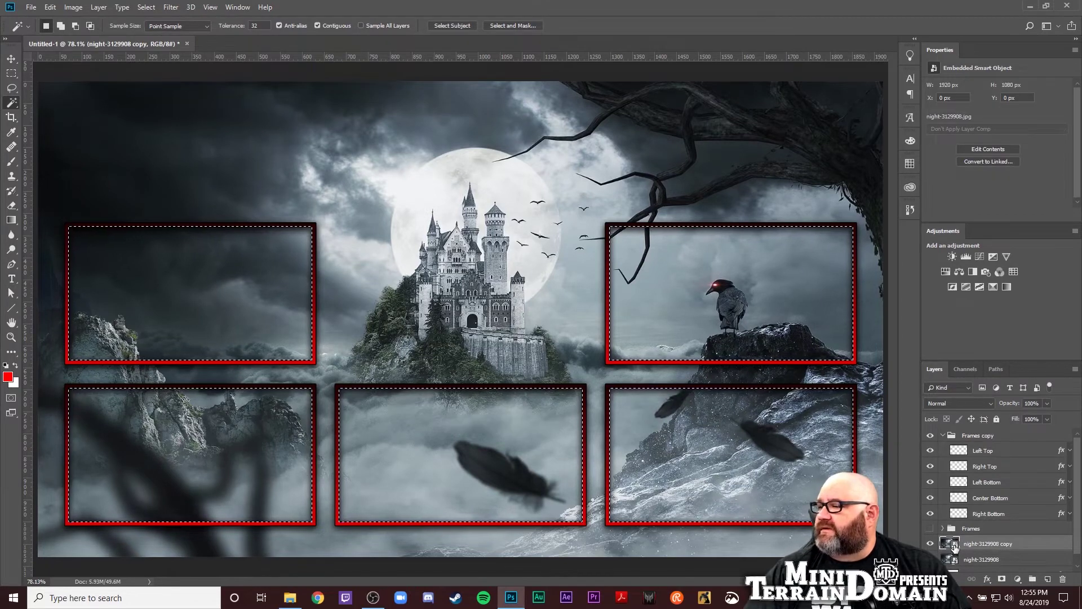
right_click(1006, 548)
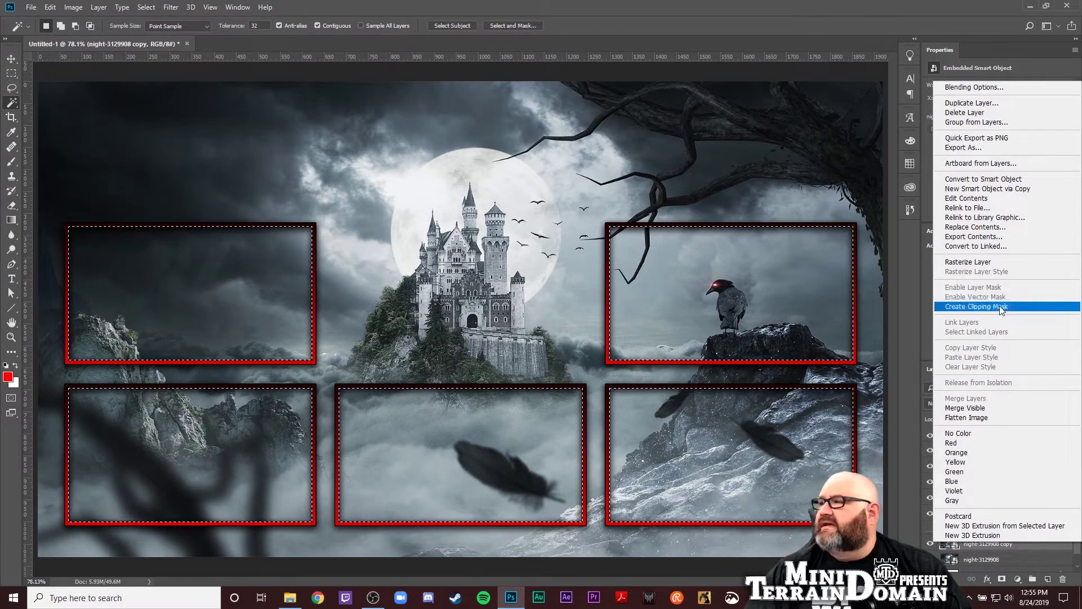
click(1002, 261)
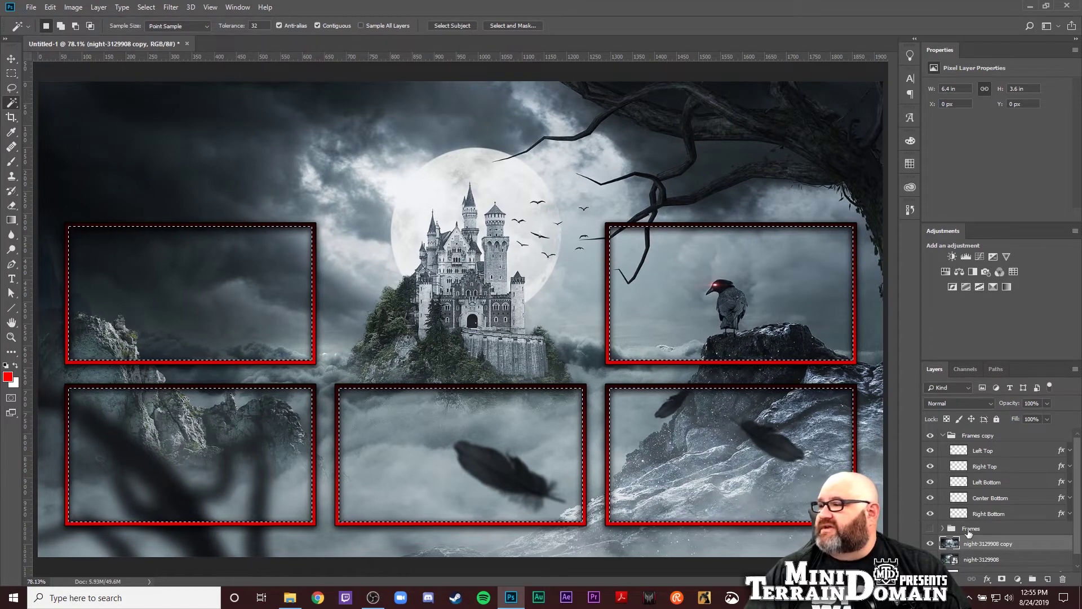
key(Delete)
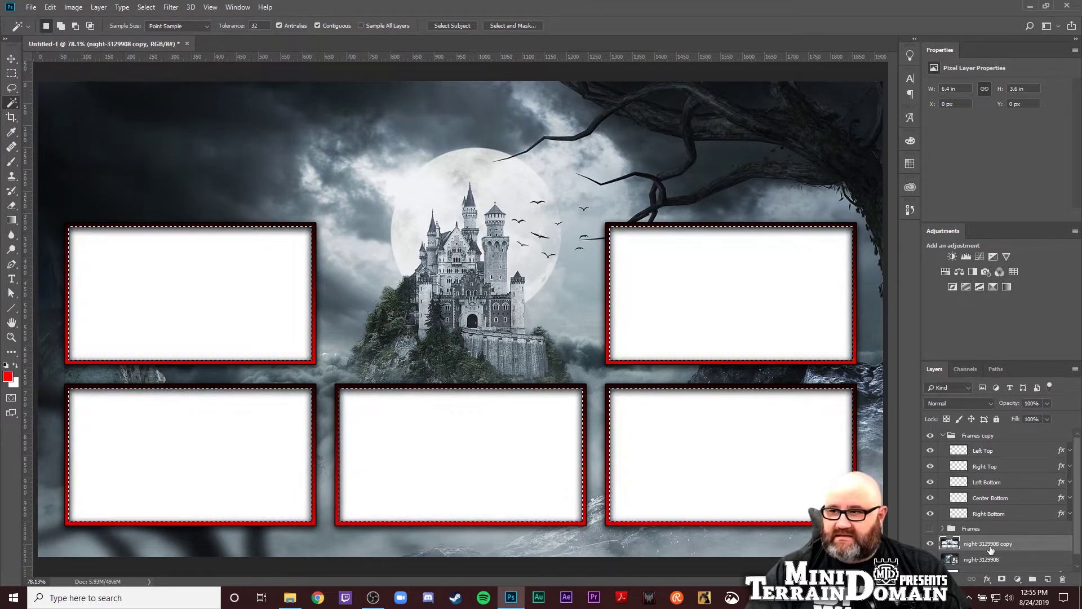
scroll(1003, 559, down, 1)
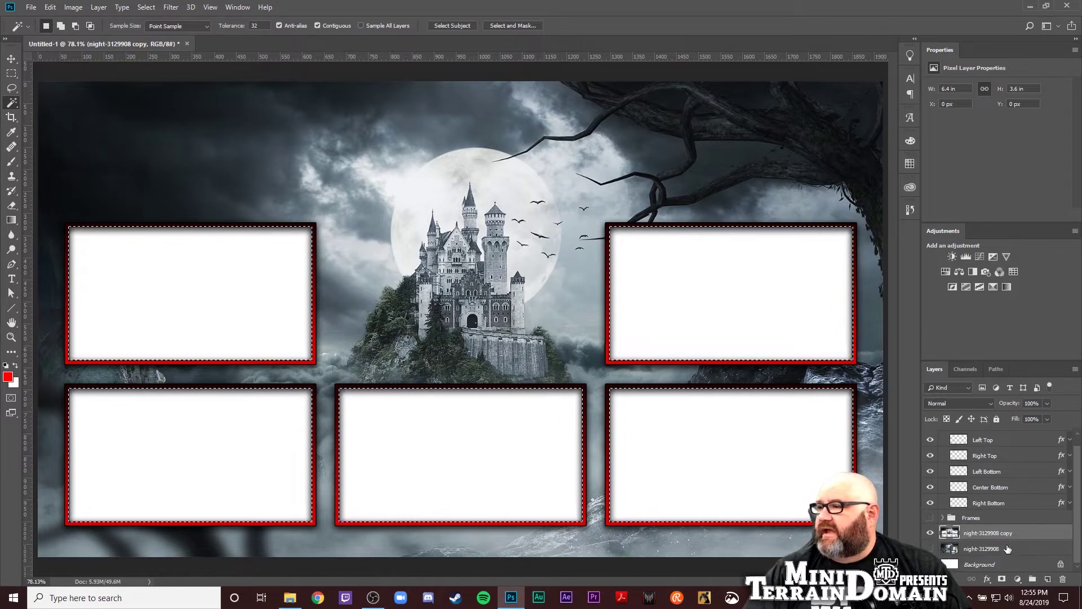
Set the background colour to grey 8c8c8c, deselect, and fill the Background layer with it.
click(1007, 564)
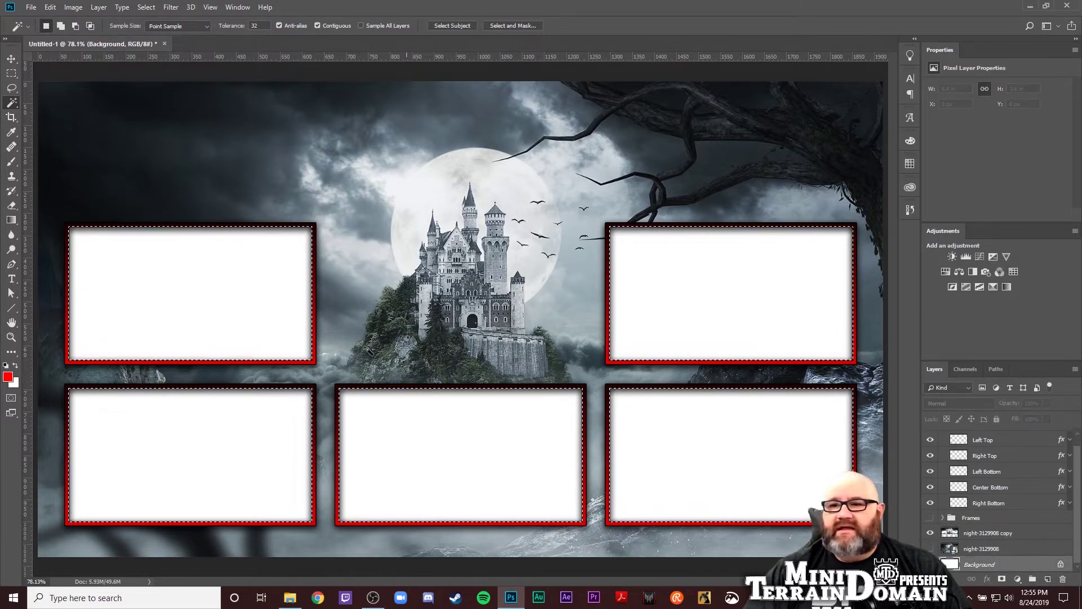
click(16, 388)
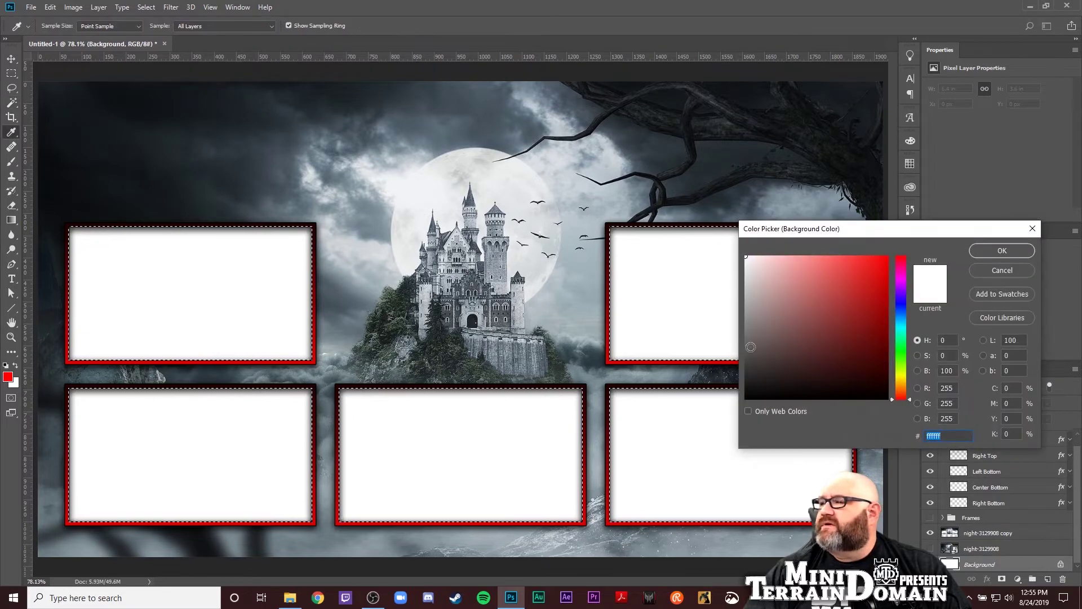
click(741, 345)
drag(740, 345, 744, 320)
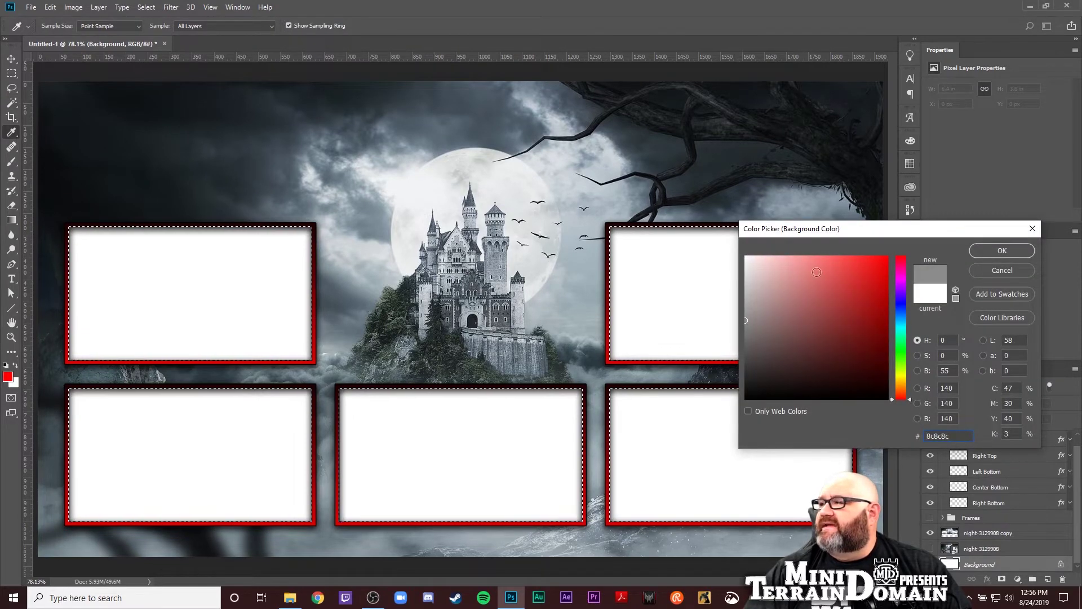
click(1004, 251)
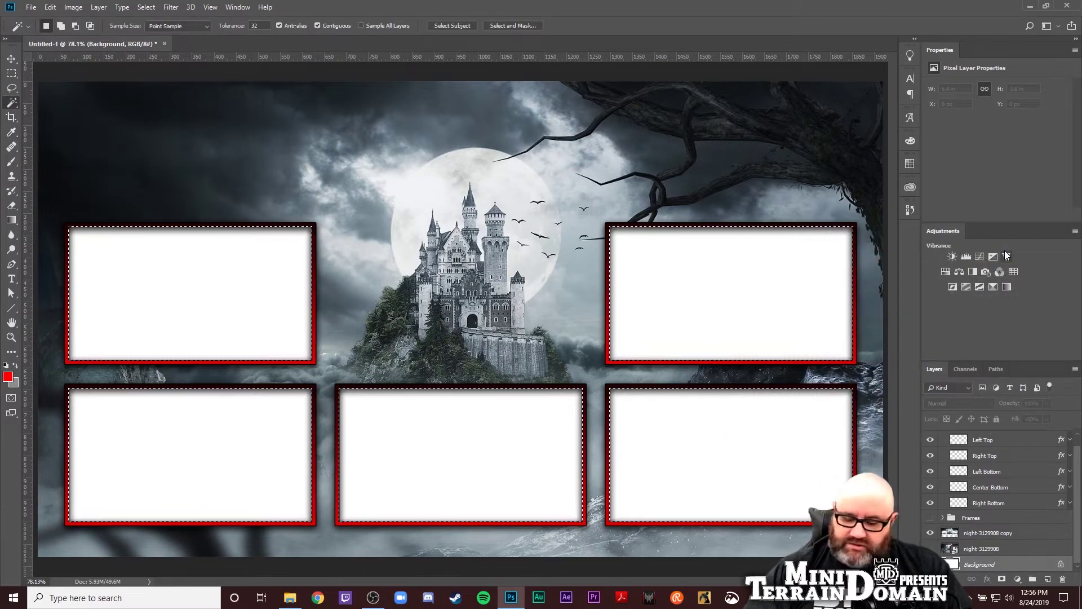
key(ctrl+d)
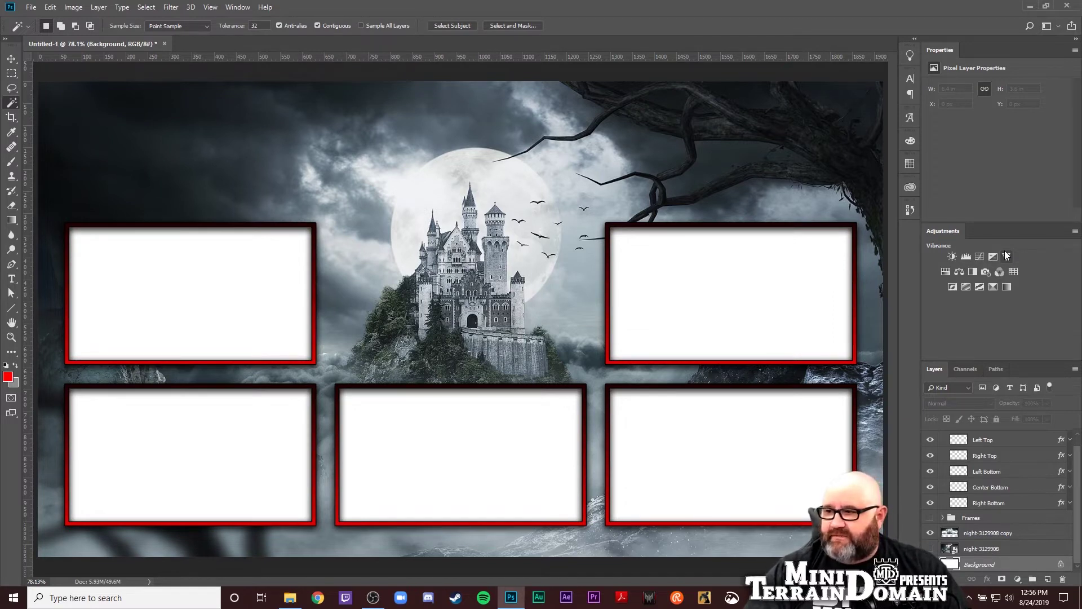
key(ctrl+BackSpace)
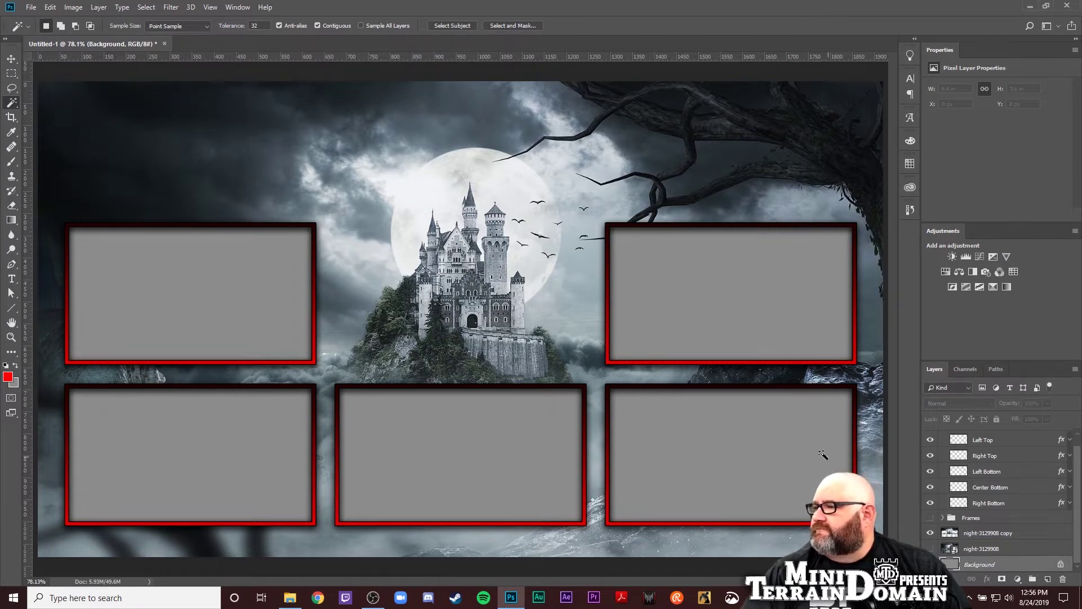
Set the foreground colour to white.
click(7, 378)
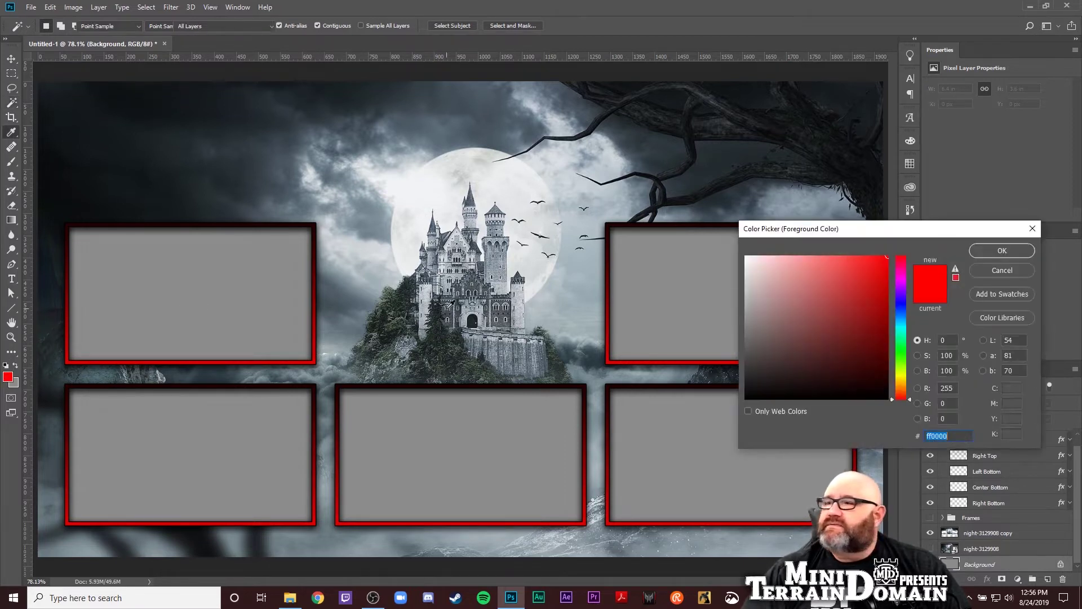
drag(807, 310, 670, 241)
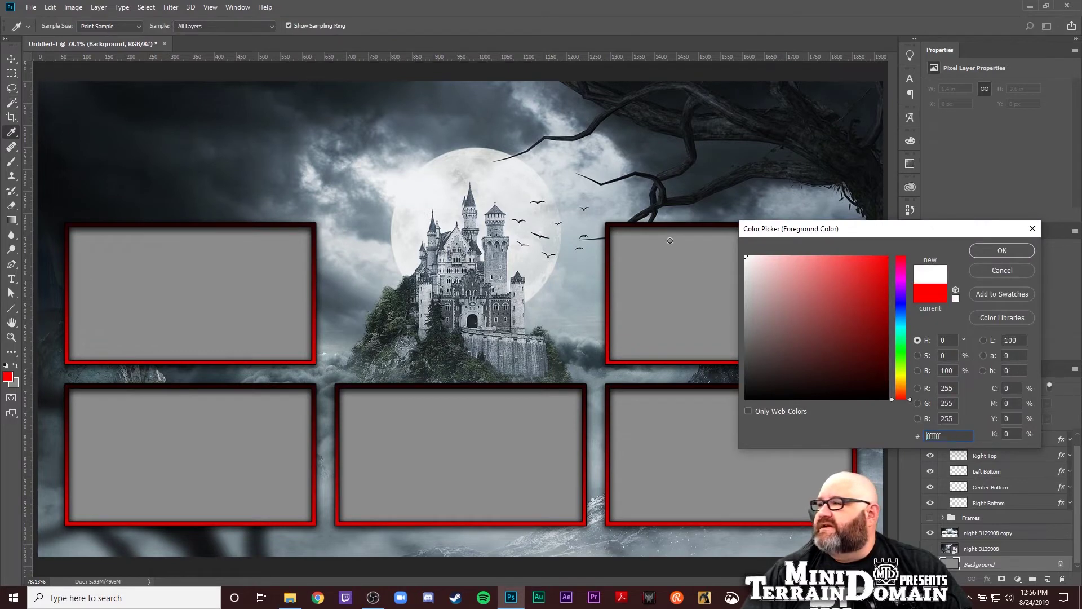
click(1016, 253)
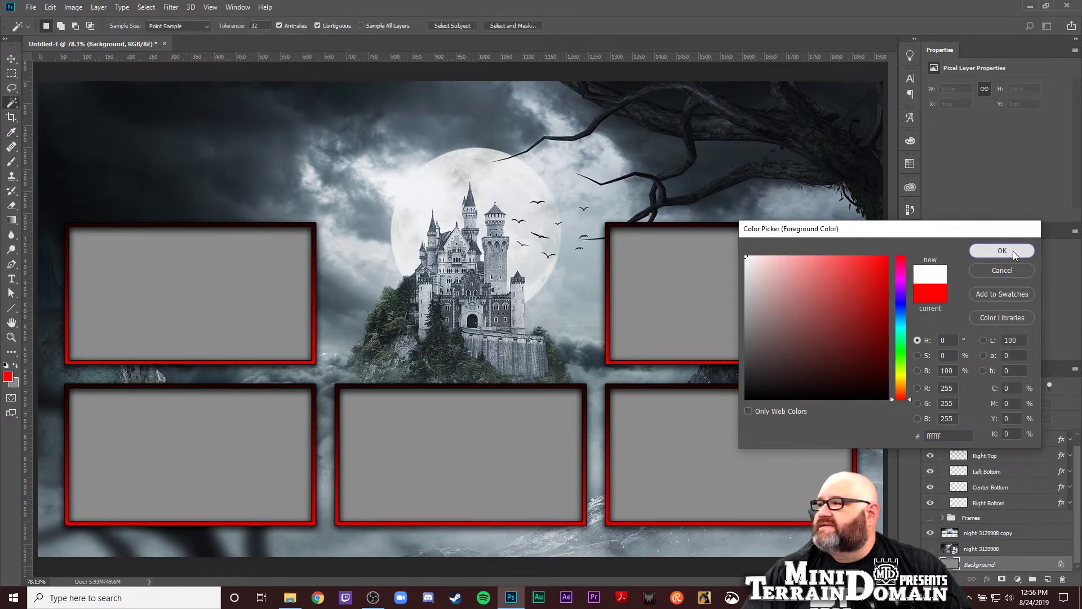
Switch to the Horizontal Type tool in Ringbearer 14 pt and cancel the empty text entry.
click(12, 279)
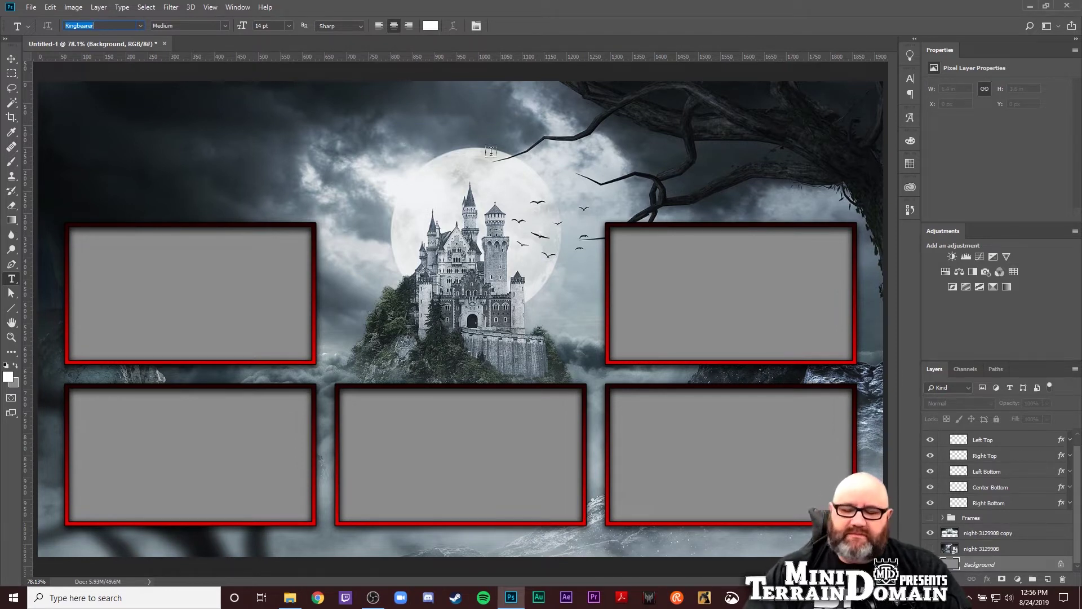
click(414, 142)
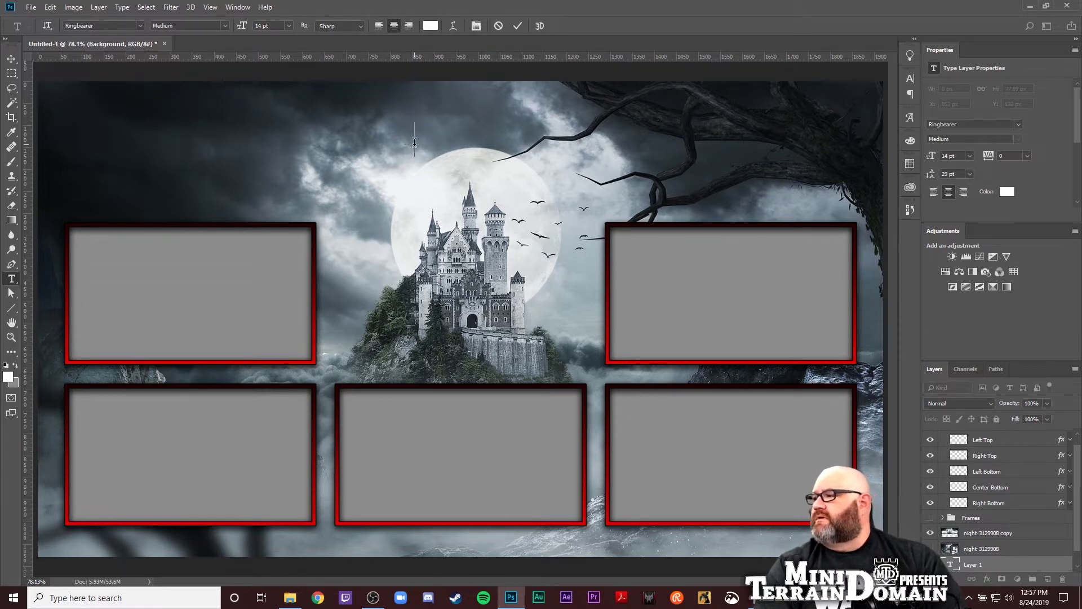
key(Escape)
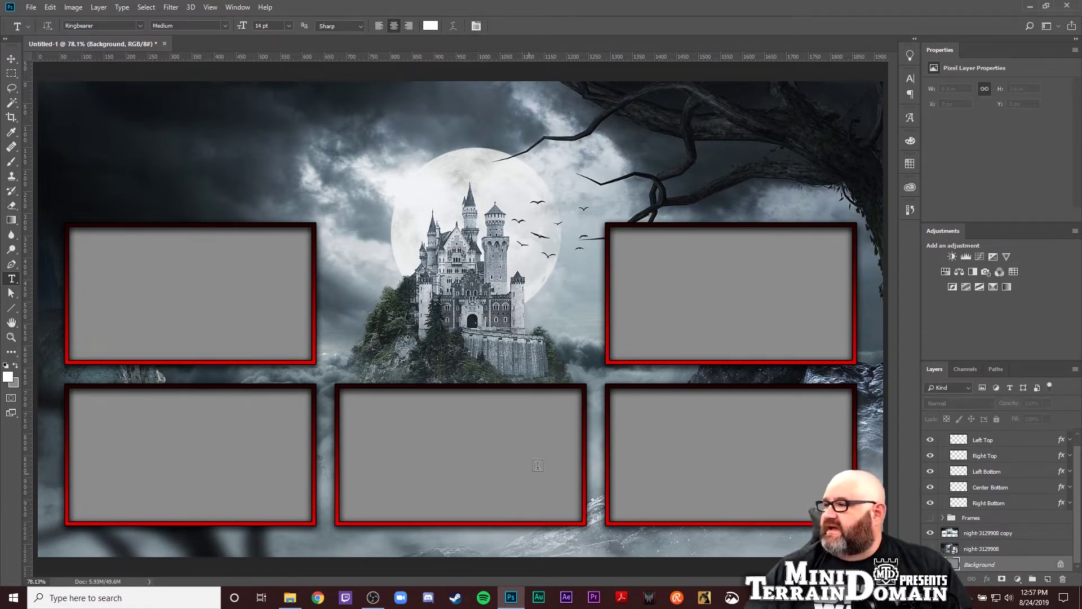
scroll(992, 468, up, 1)
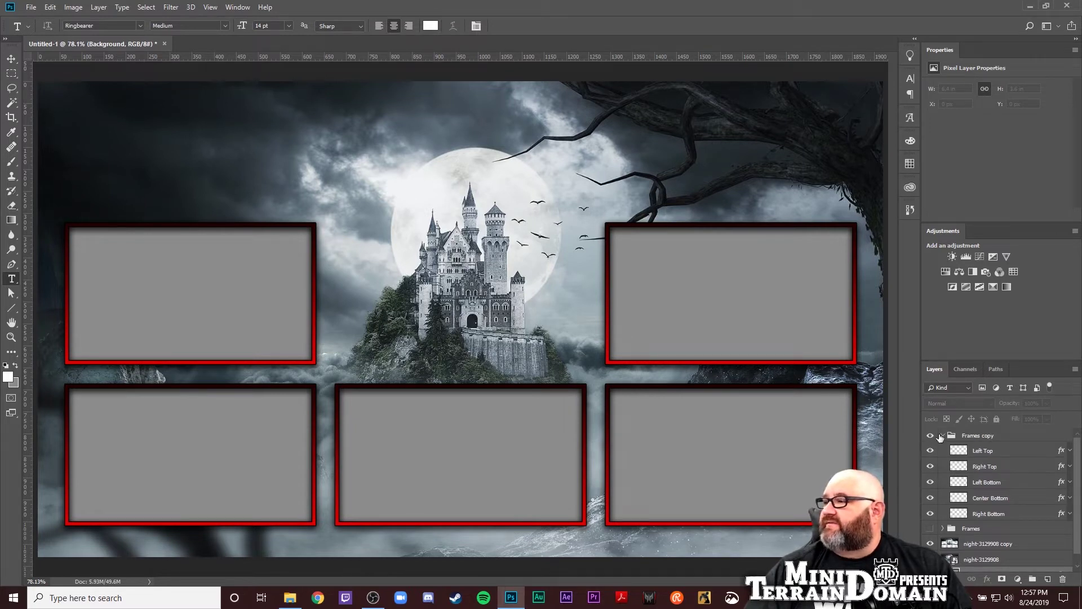
Type the title 'The Blood of the Raven' above the Frames copy group and commit it.
click(943, 436)
click(980, 438)
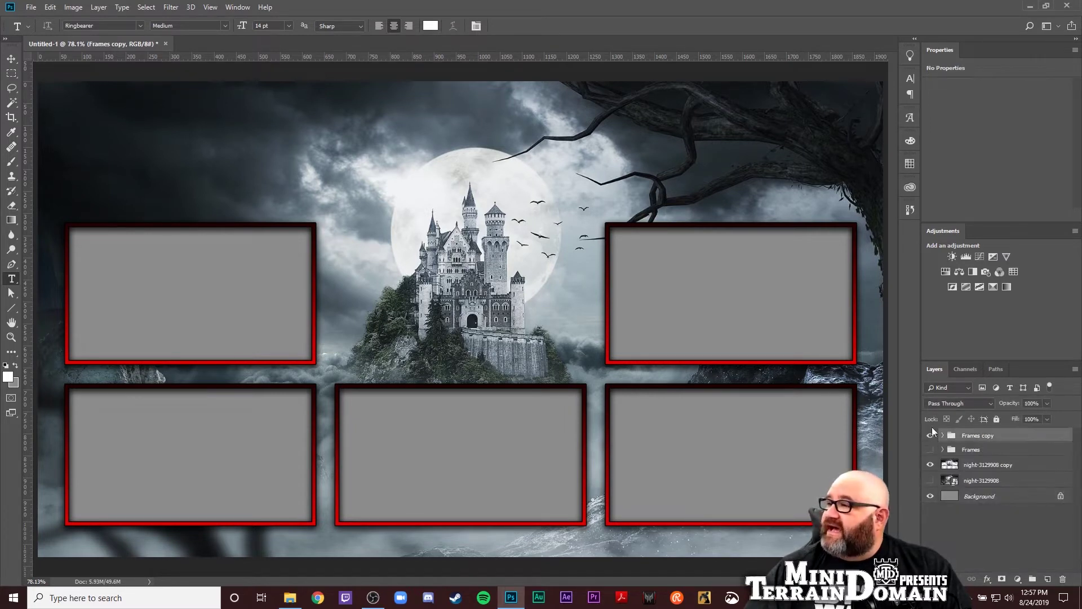
click(405, 152)
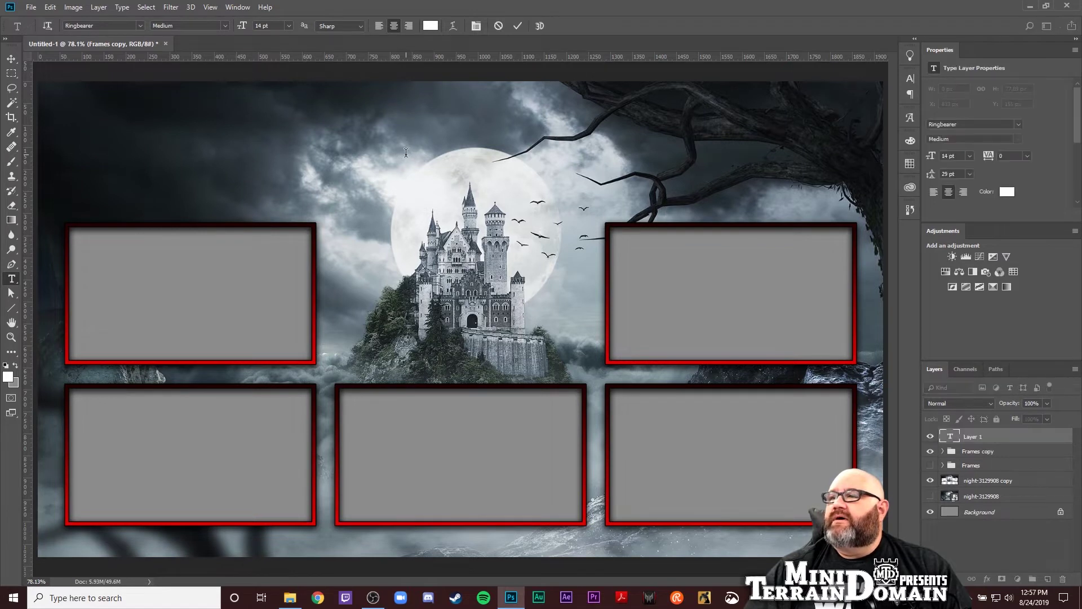
text(The Blood of the)
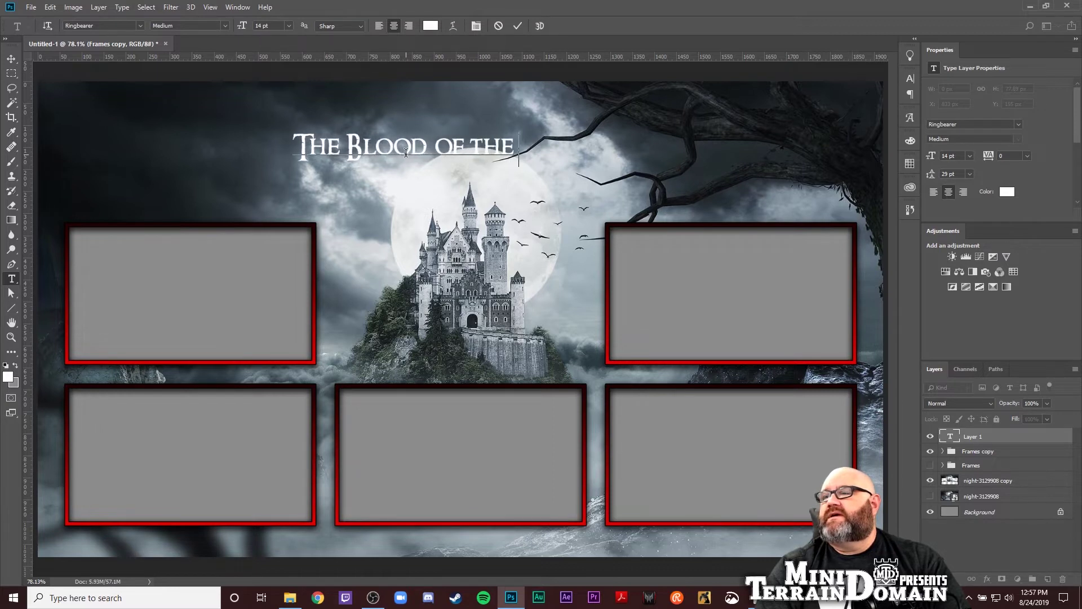
text( Raven)
key(BackSpace)
text(n)
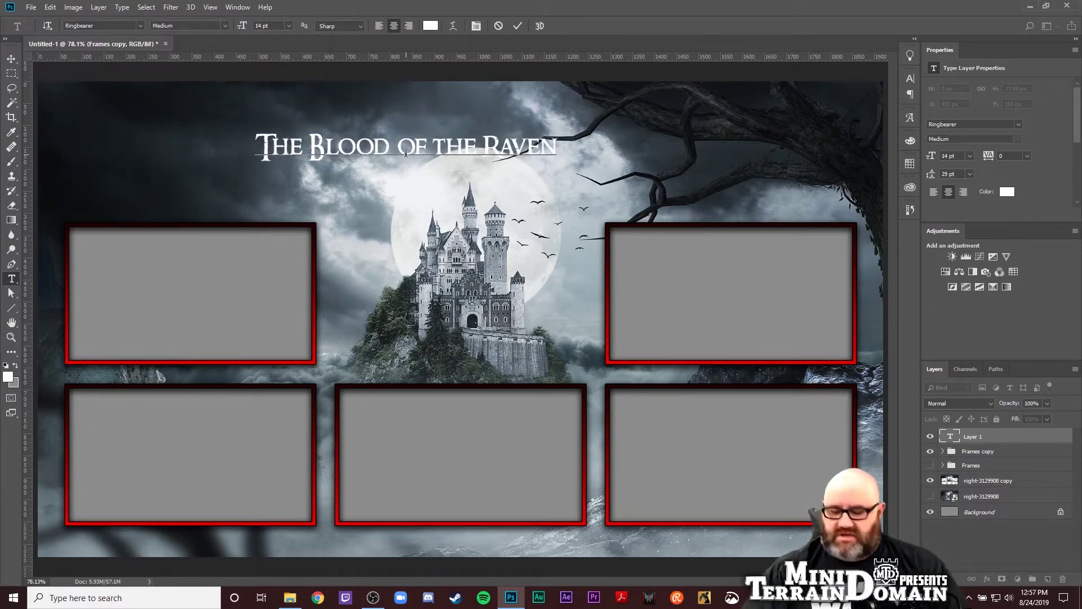
key(ctrl+Return)
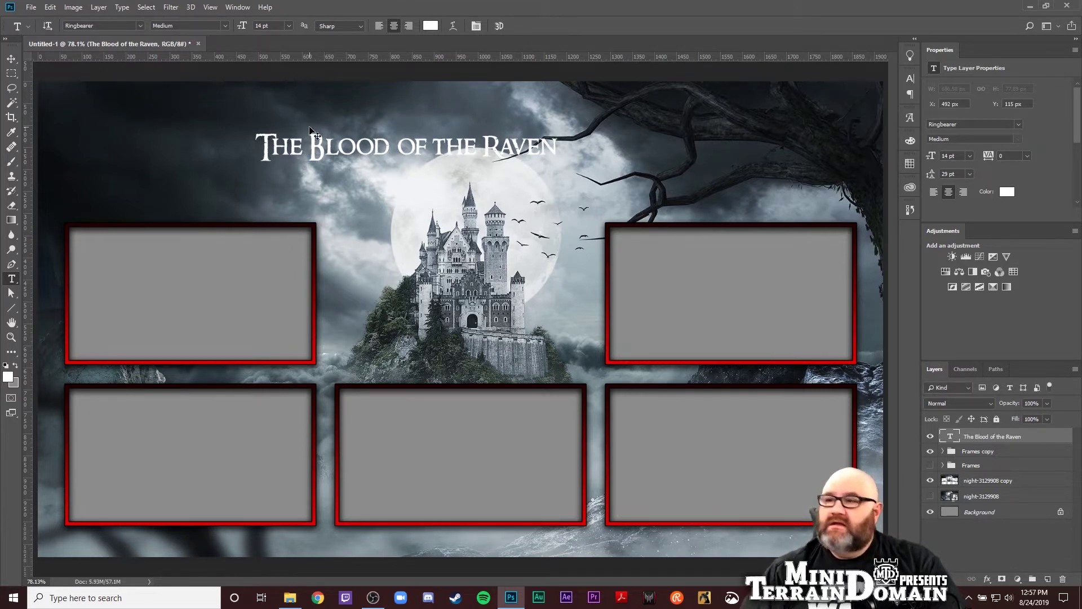
Scale the title to about 160% and move it right to centre it above the castle.
key(ctrl+t)
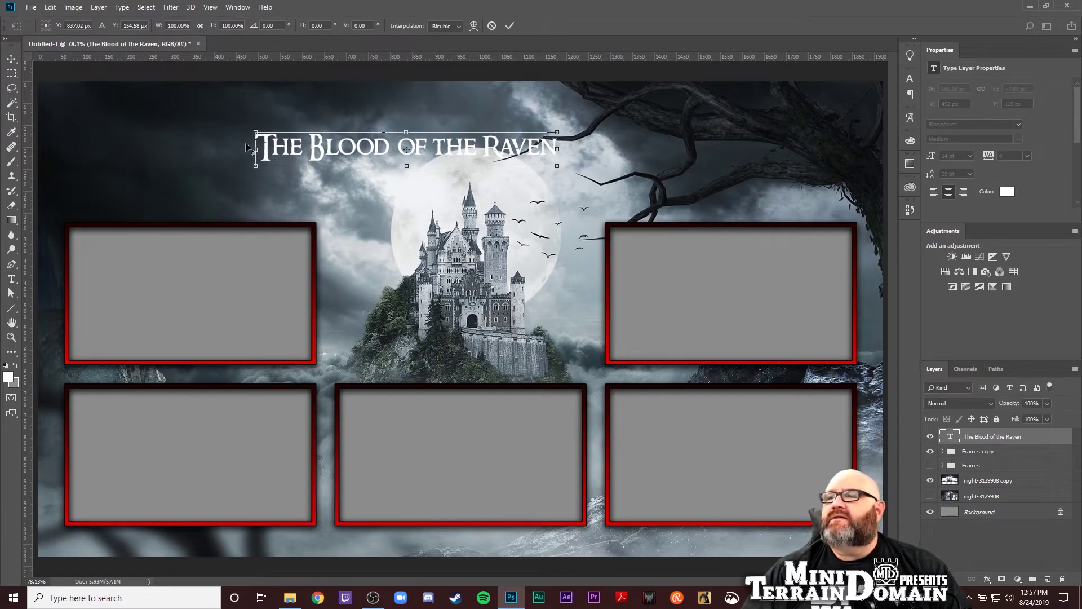
drag(254, 129, 140, 86)
drag(353, 129, 406, 133)
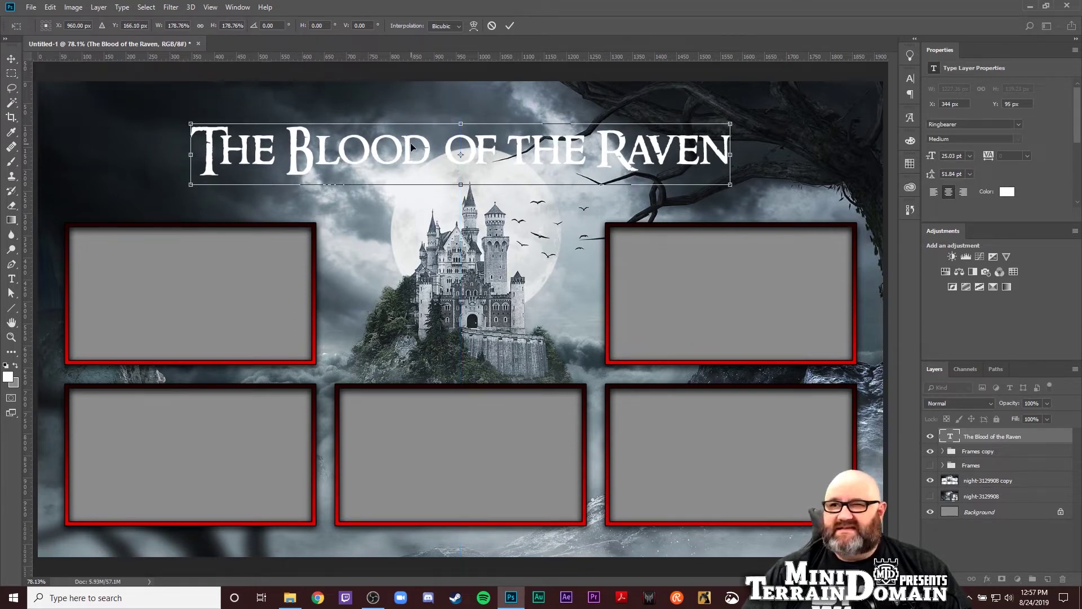
key(Return)
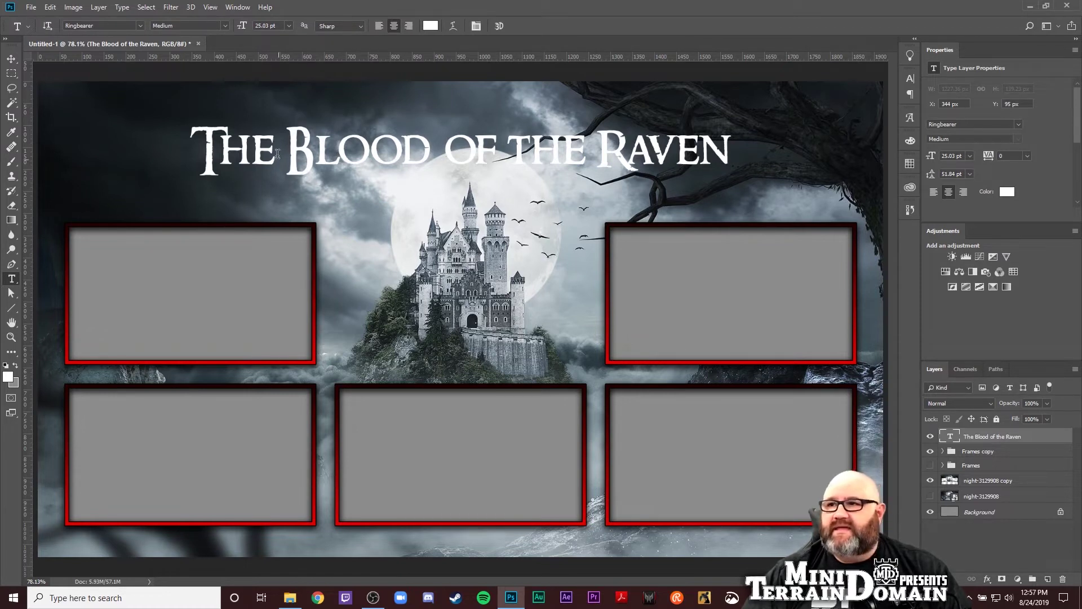
Set the whole title line to 30 pt.
drag(272, 142, 194, 146)
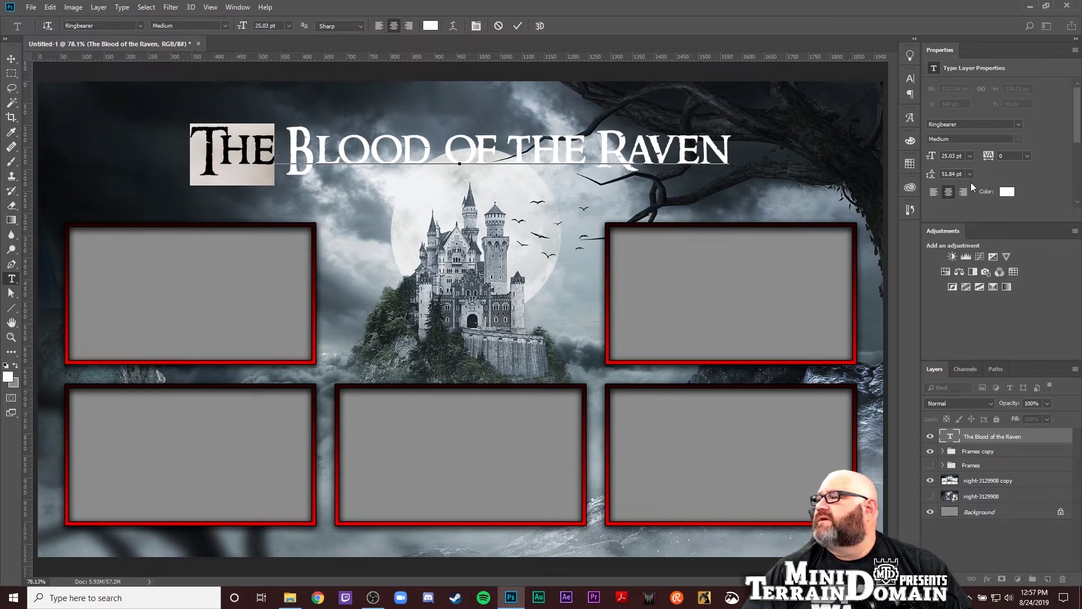
click(969, 156)
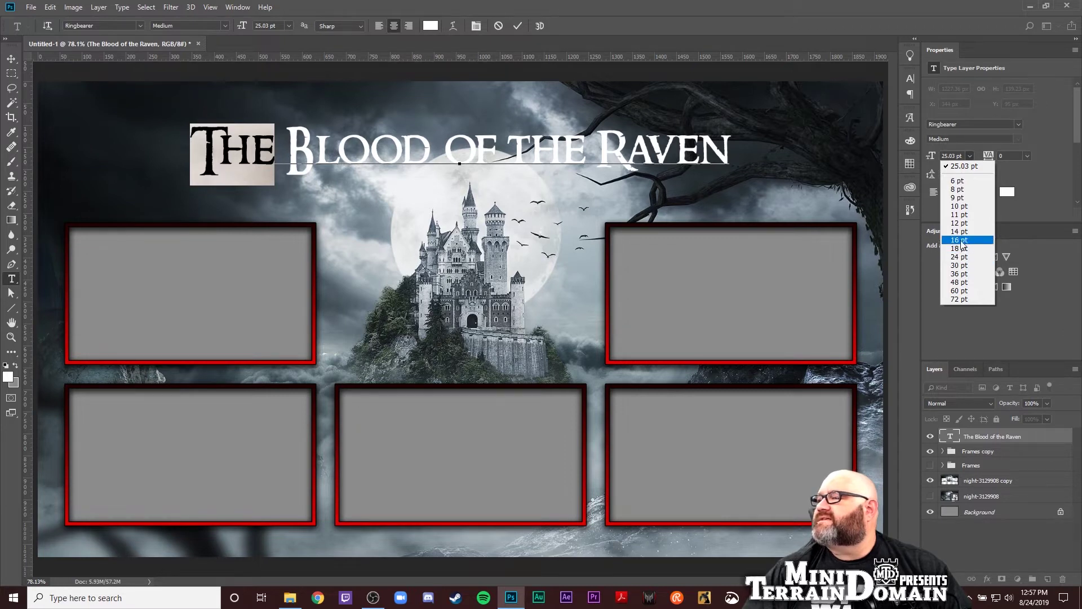
key(Escape)
triple_click(680, 137)
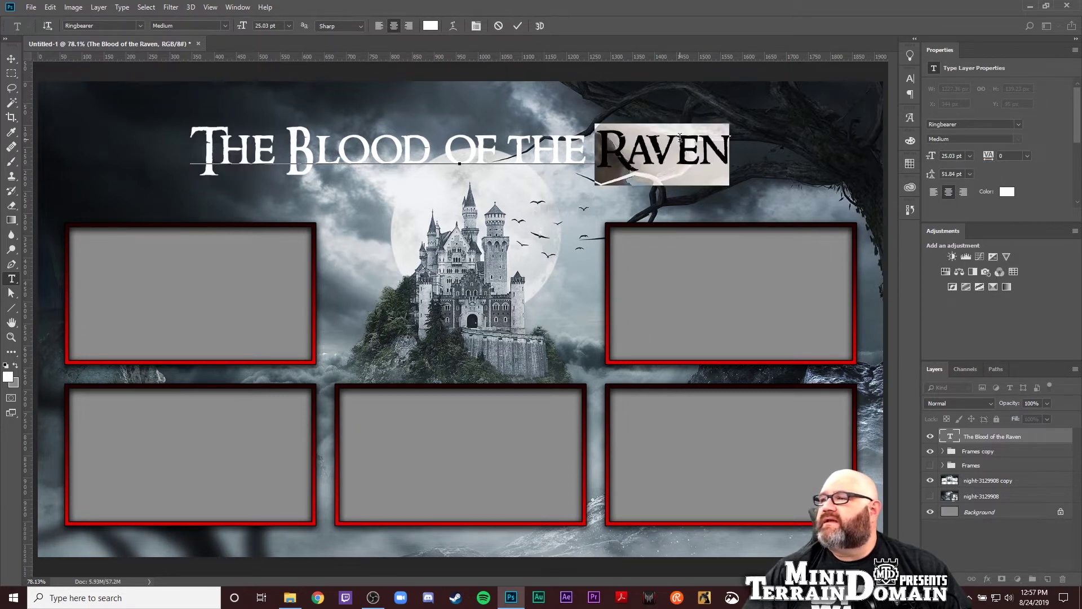
click(969, 156)
click(966, 265)
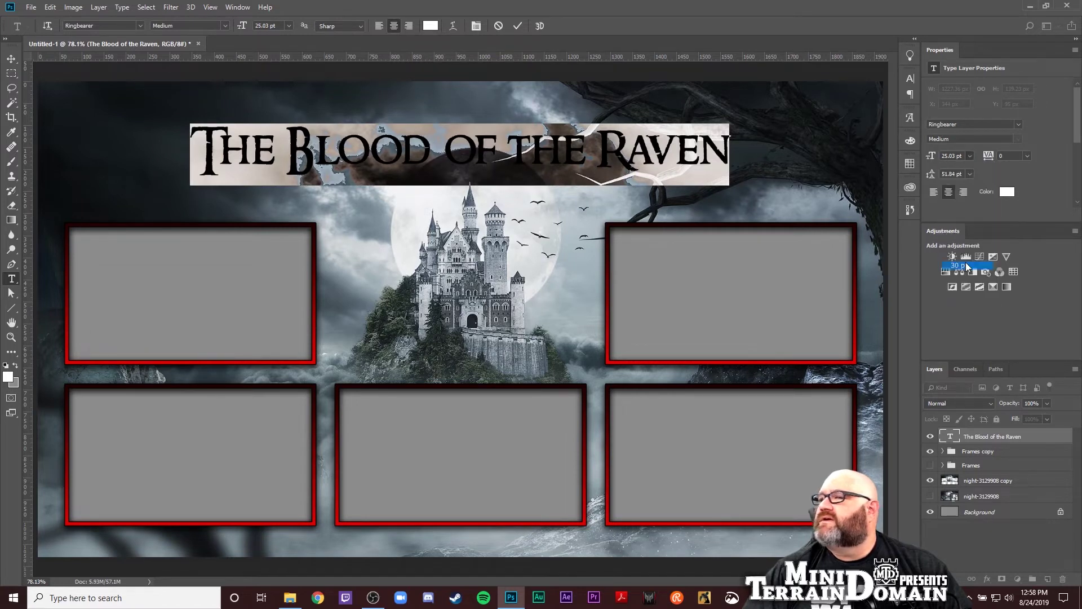
Reduce the words THE and OF THE to 18 pt and commit the title edits.
double_click(176, 142)
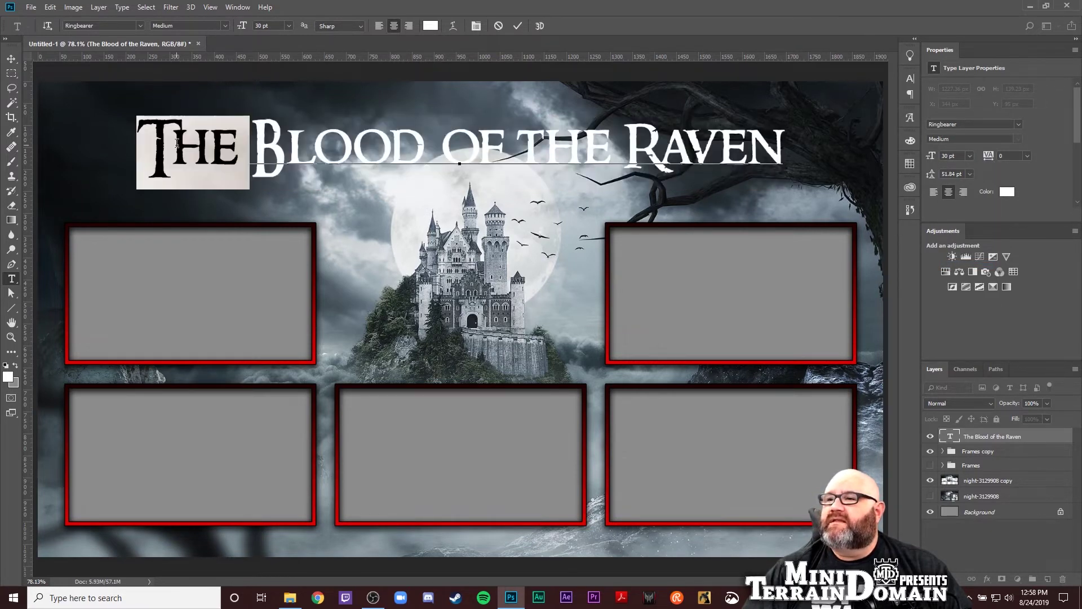
click(970, 157)
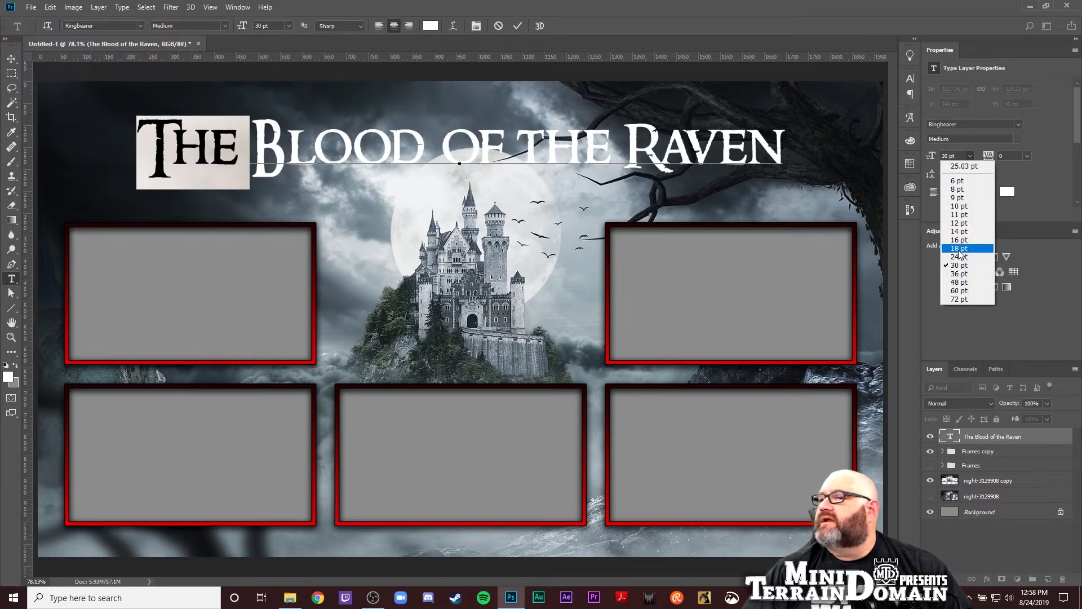
click(959, 248)
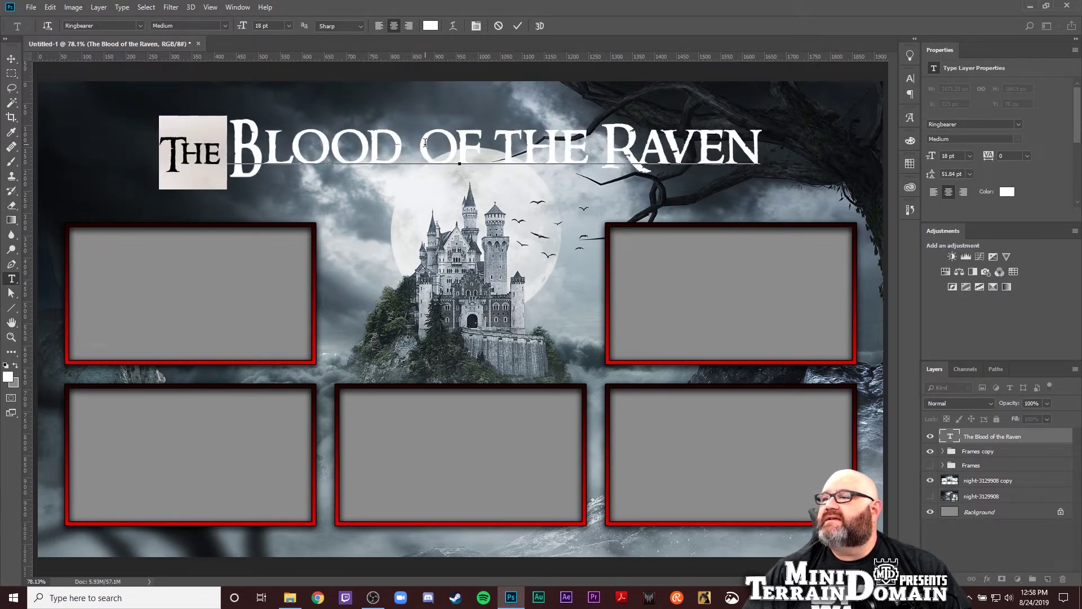
drag(421, 144, 581, 148)
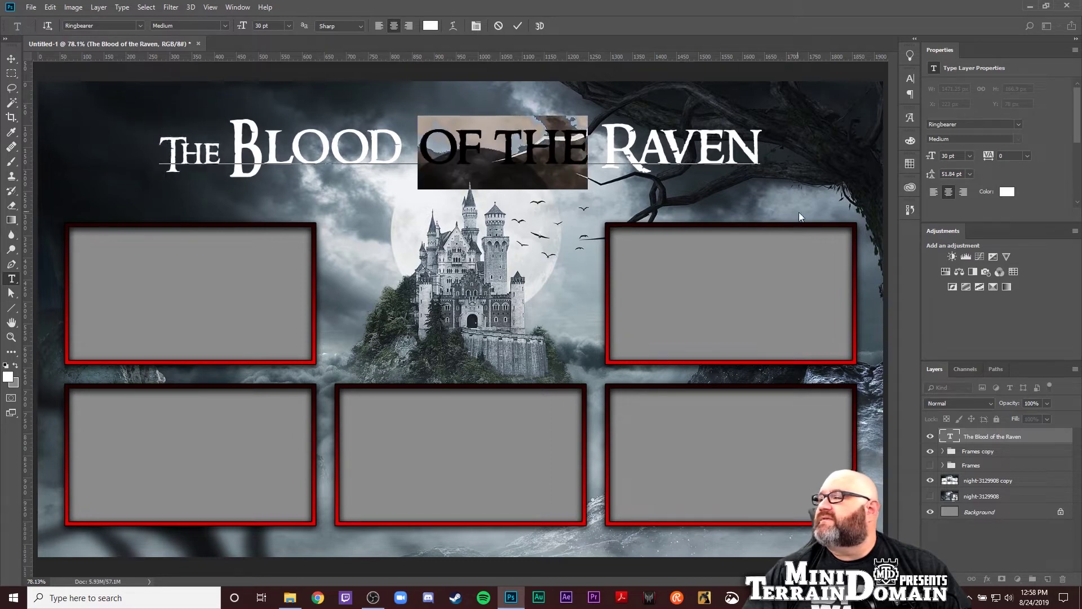
click(968, 156)
click(971, 248)
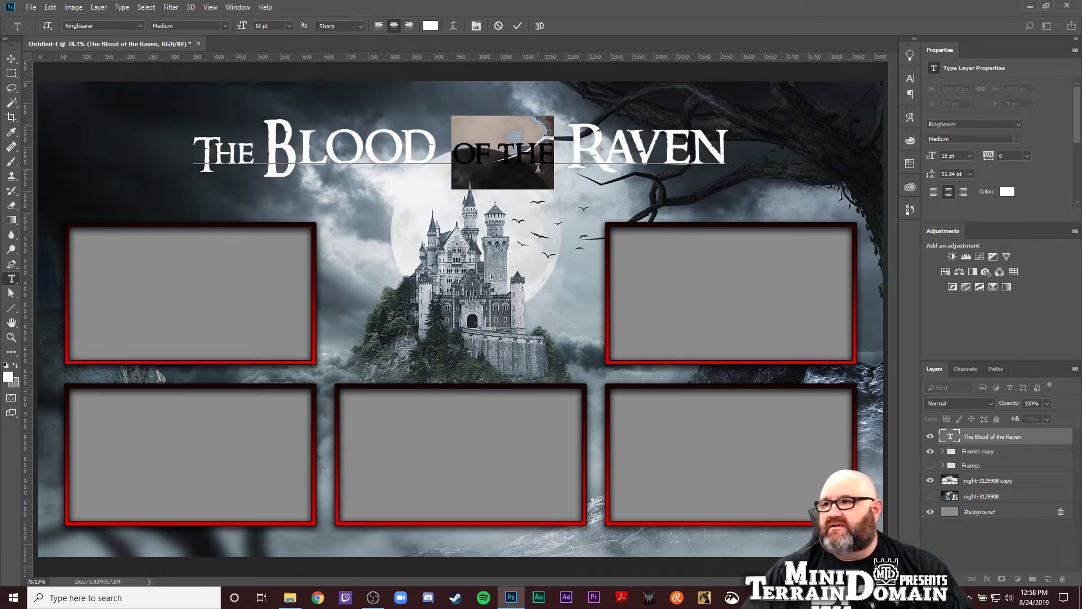
key(ctrl+Return)
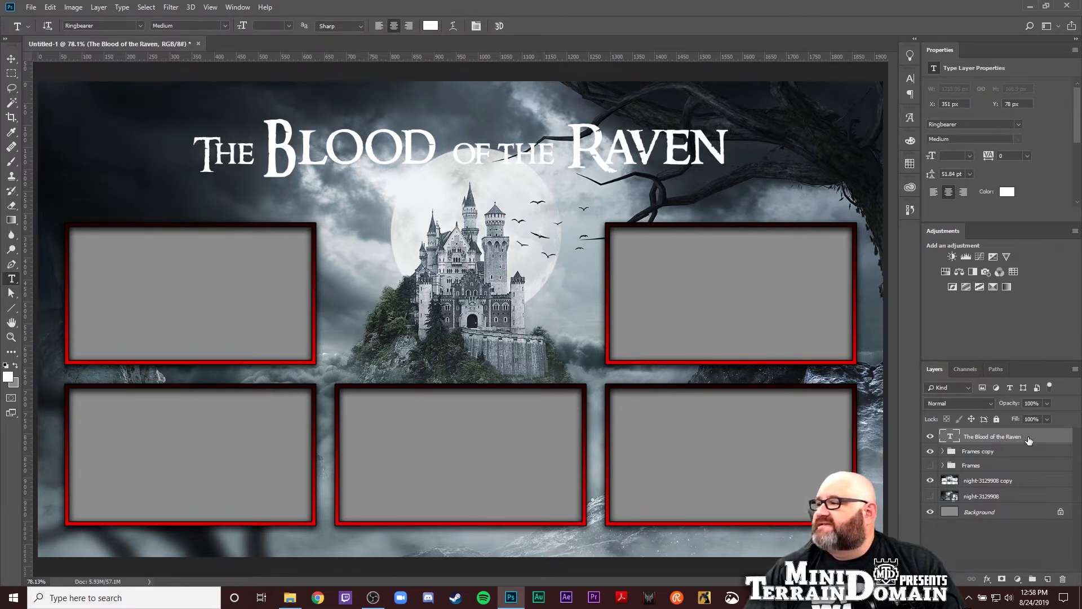
click(943, 452)
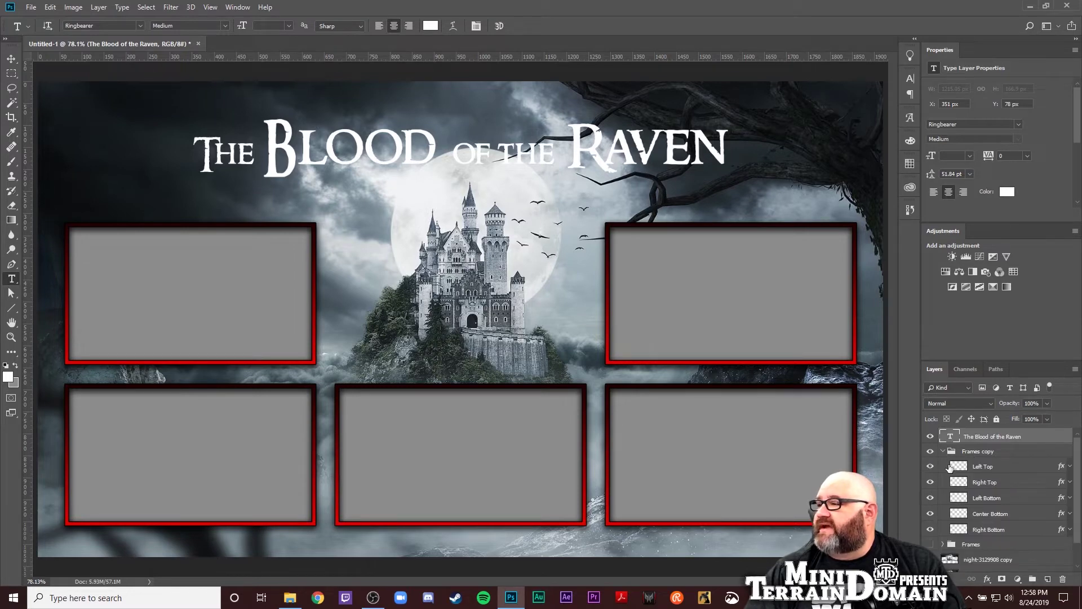
right_click(1009, 468)
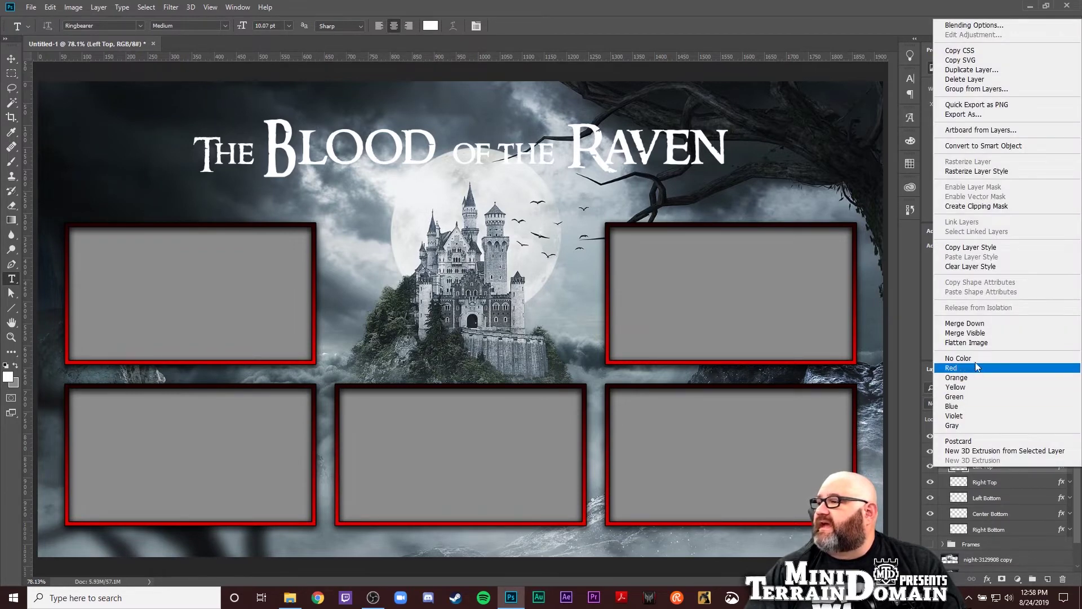
Copy the Left Top frame's layer style and paste it onto the title layer.
click(985, 250)
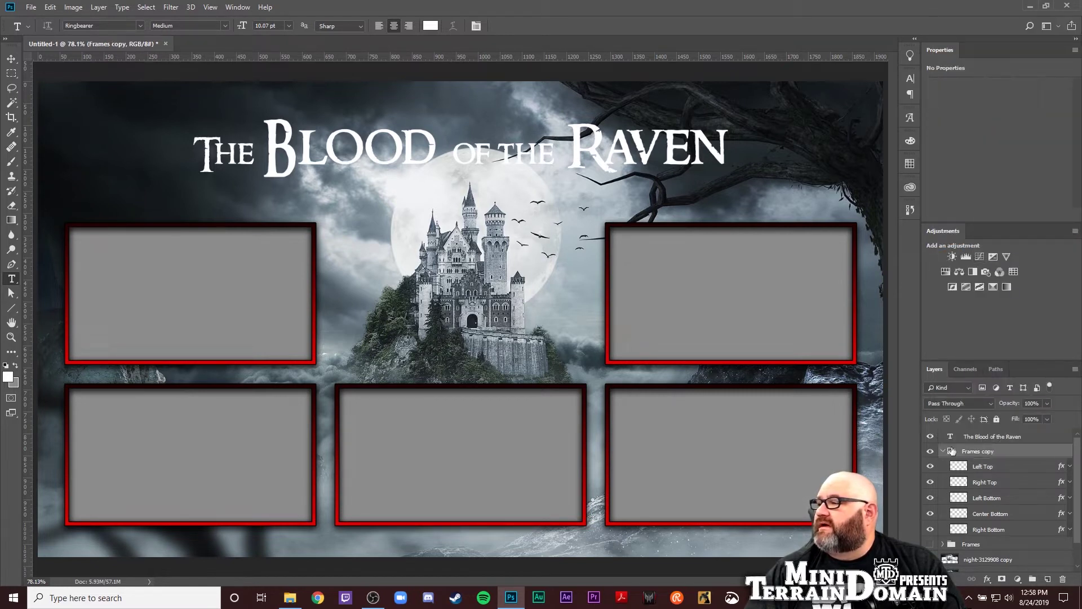
click(990, 438)
right_click(1050, 438)
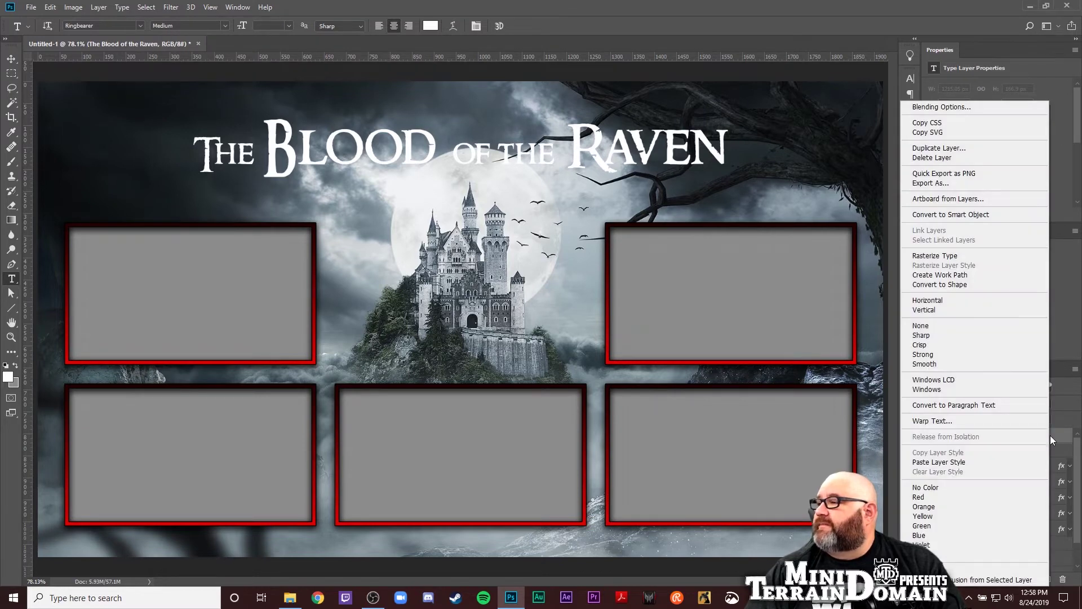
click(1000, 465)
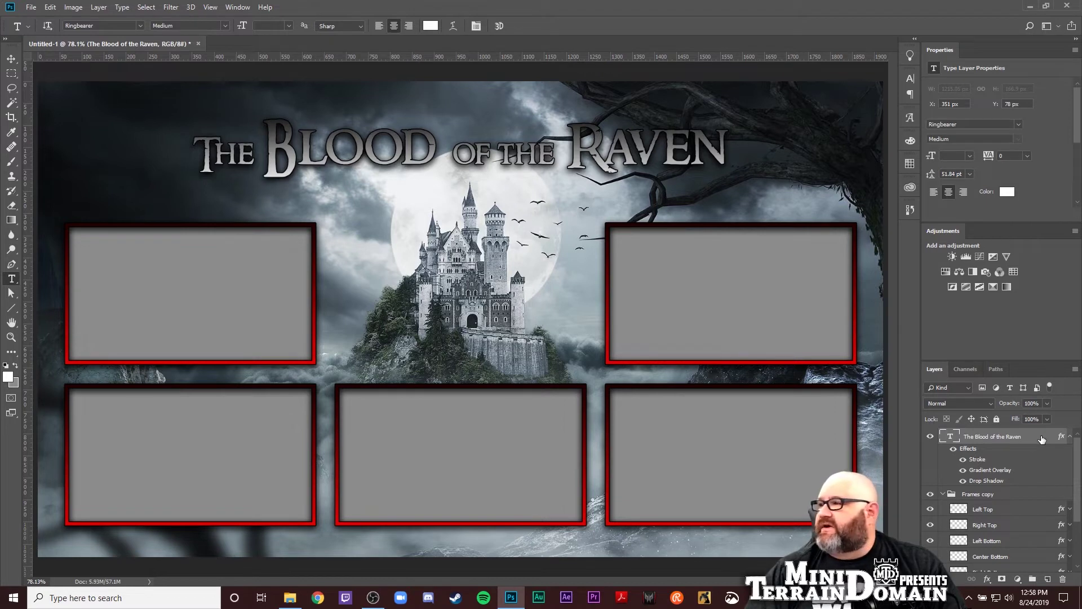
Change the title text colour to red ff0000.
click(1007, 192)
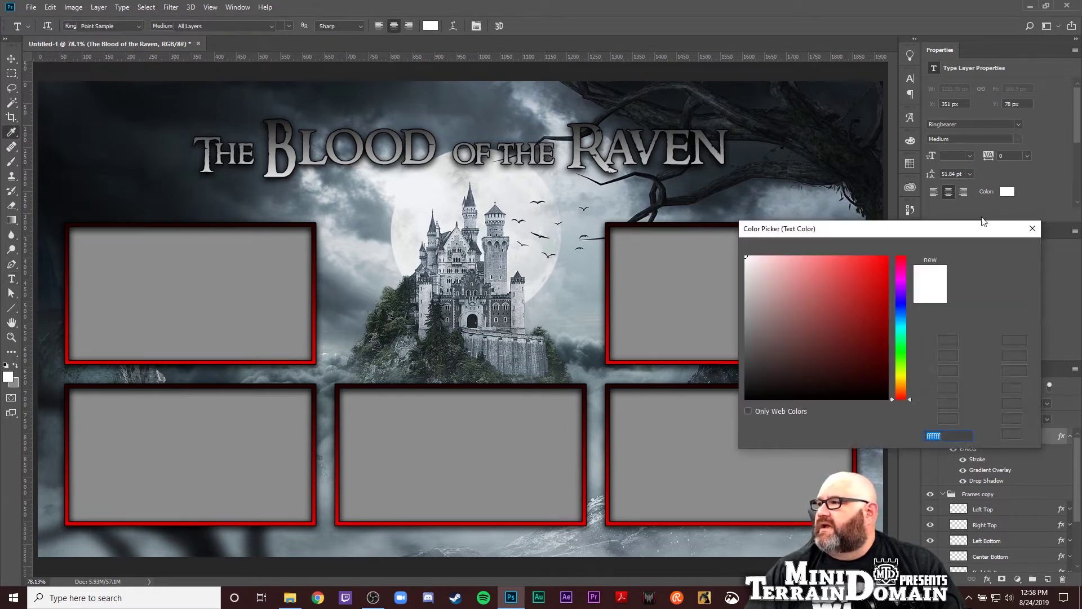
text(ff0000)
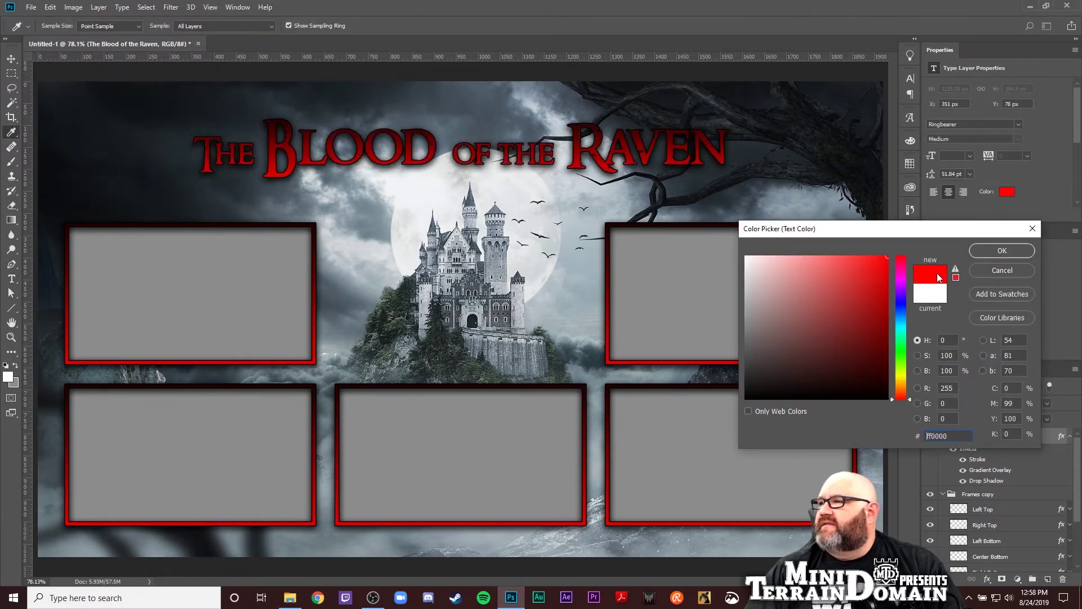
click(1002, 251)
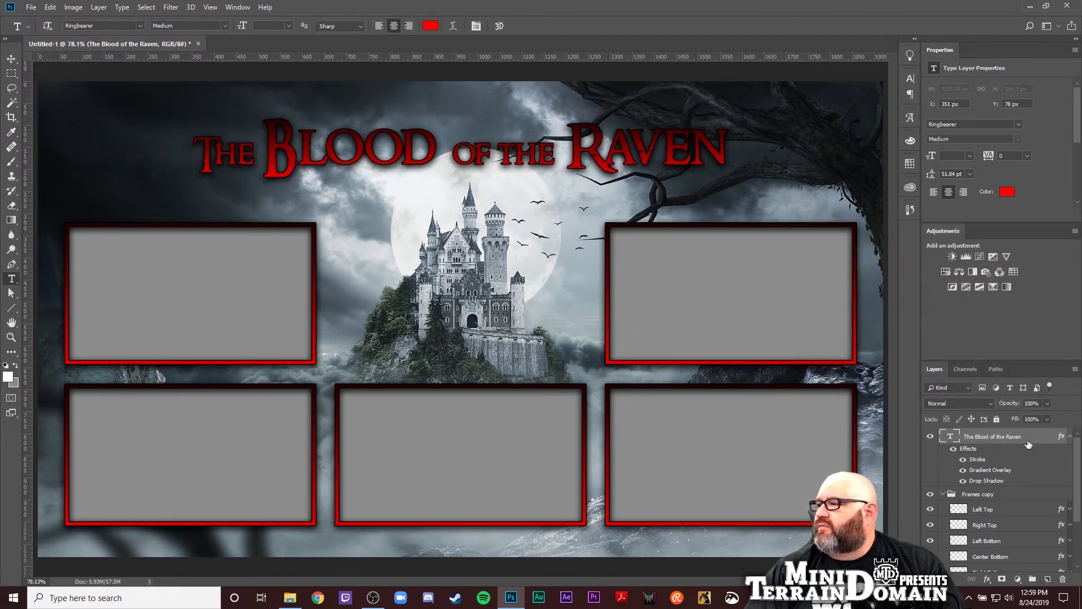
Enable a second Stroke on the title layer, 4 px wide in white.
double_click(985, 452)
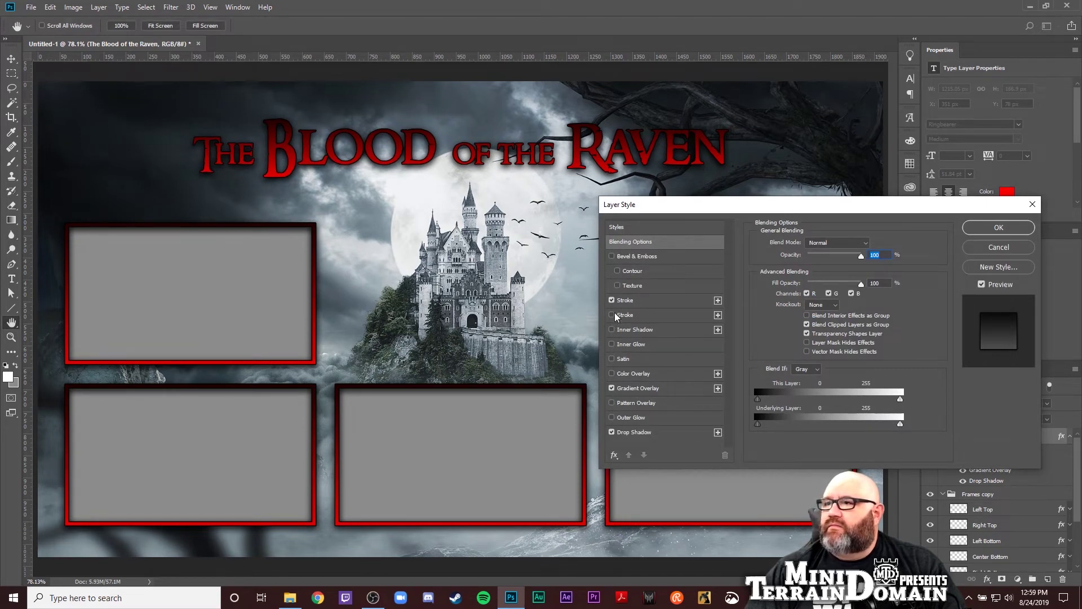
click(612, 315)
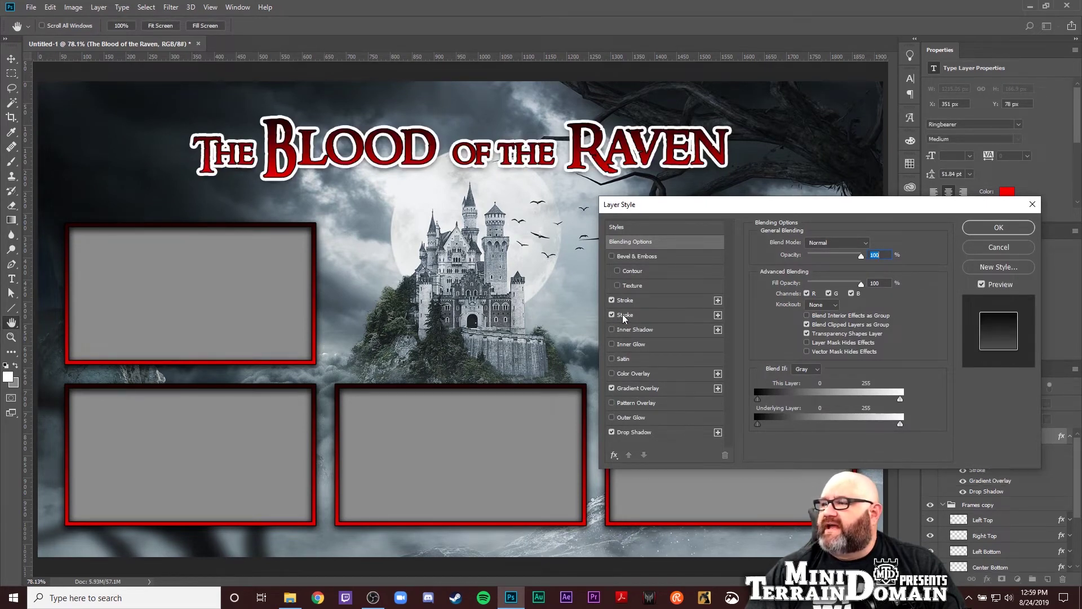
click(635, 315)
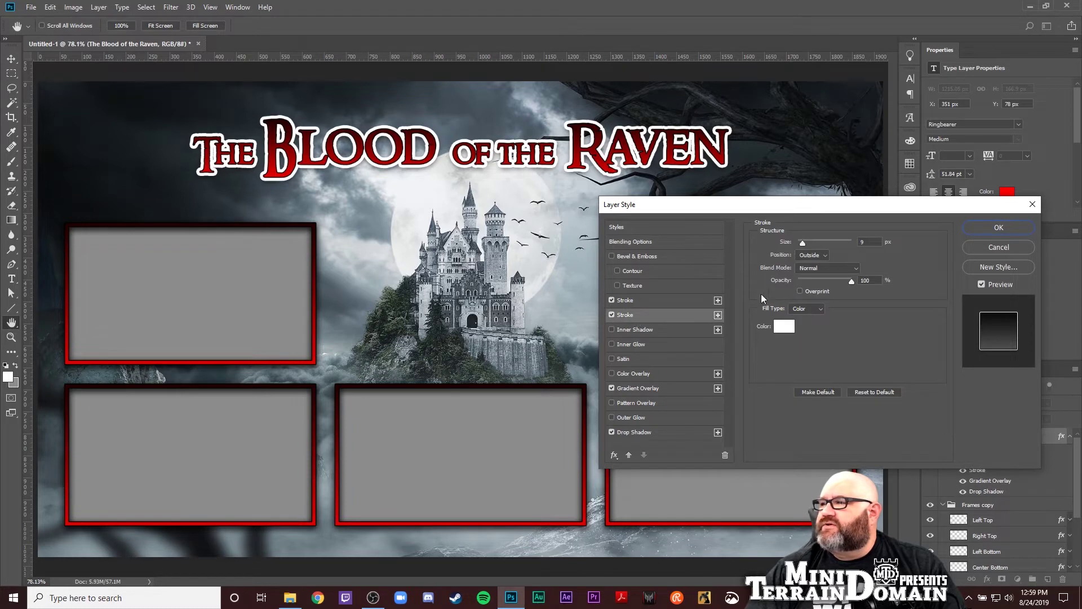
double_click(870, 242)
text(5)
key(Down)
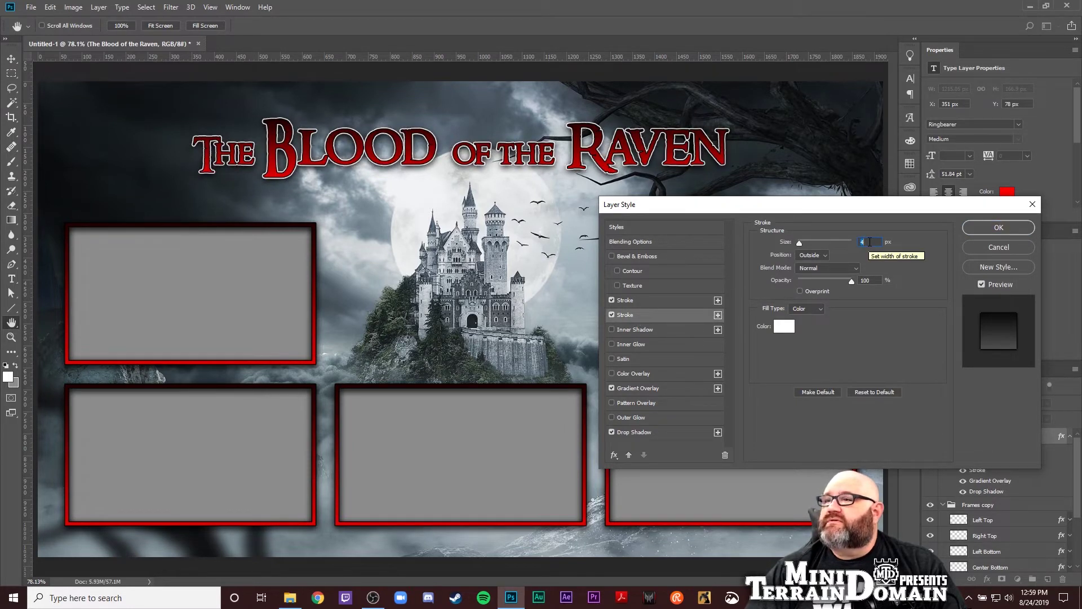
click(980, 232)
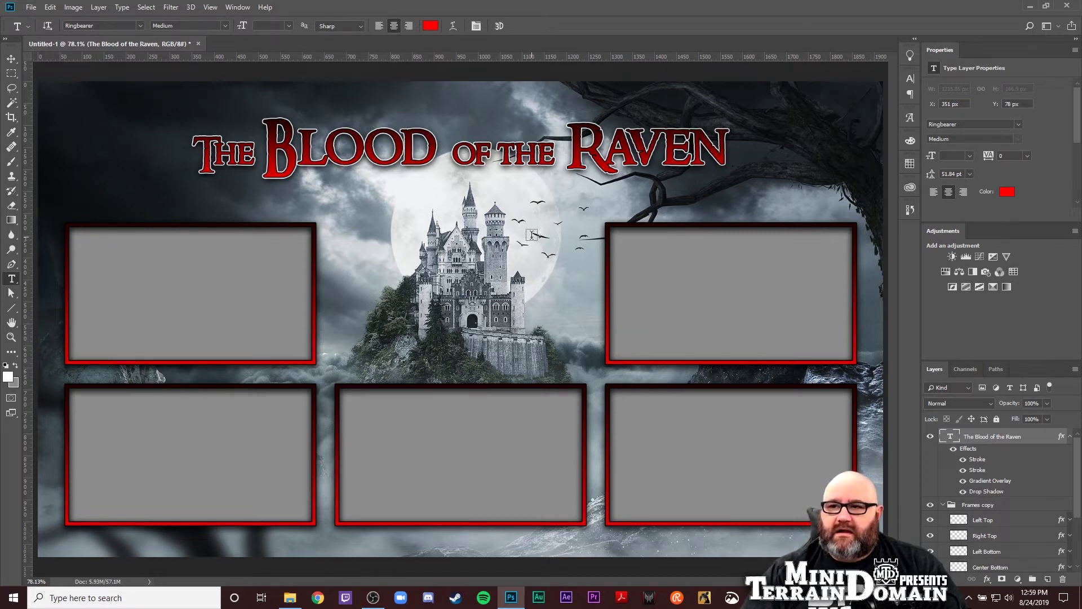
Collapse the title effects and Frames copy group, then add left-aligned 'Player 1' text in the top-left frame.
click(1070, 439)
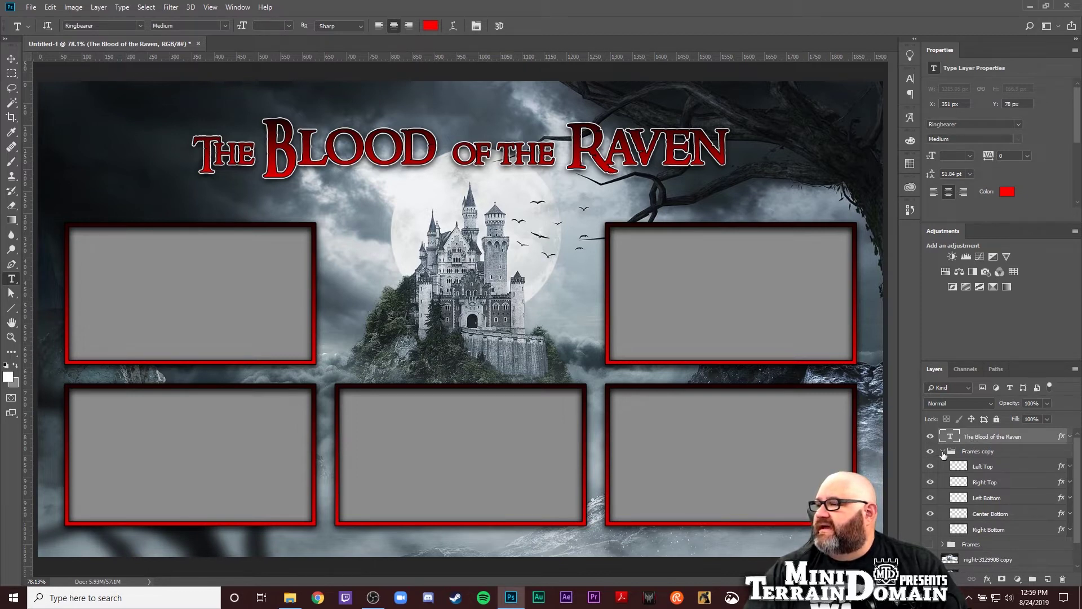
click(942, 451)
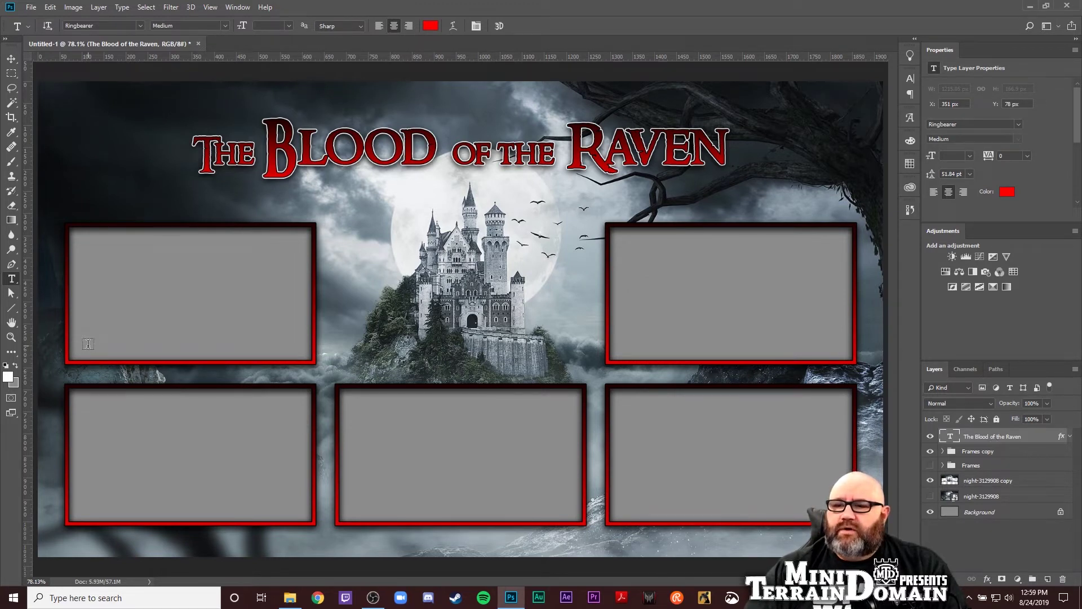
click(88, 343)
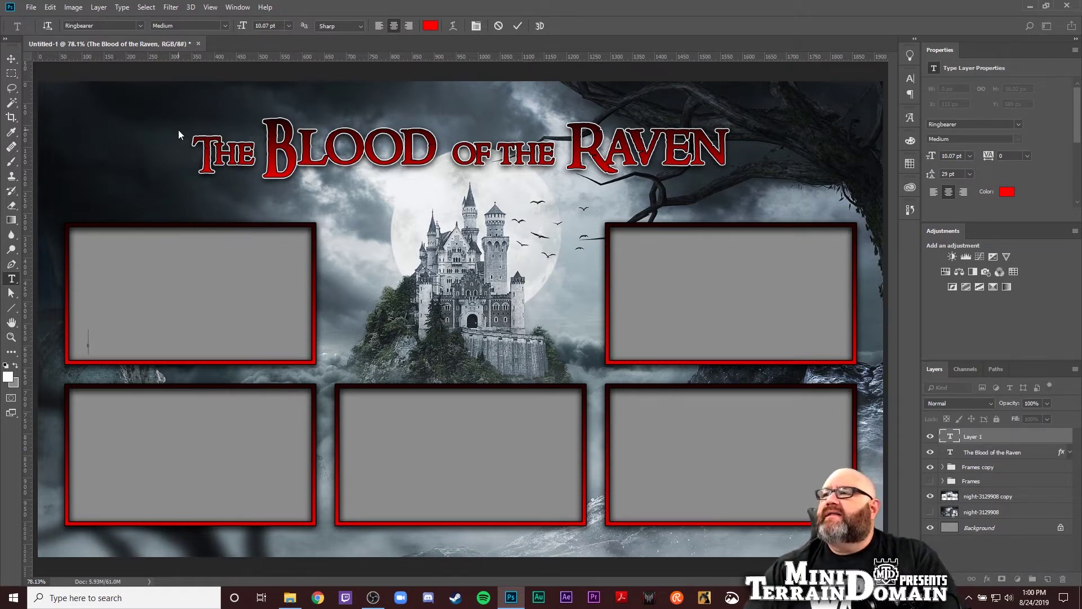
click(378, 26)
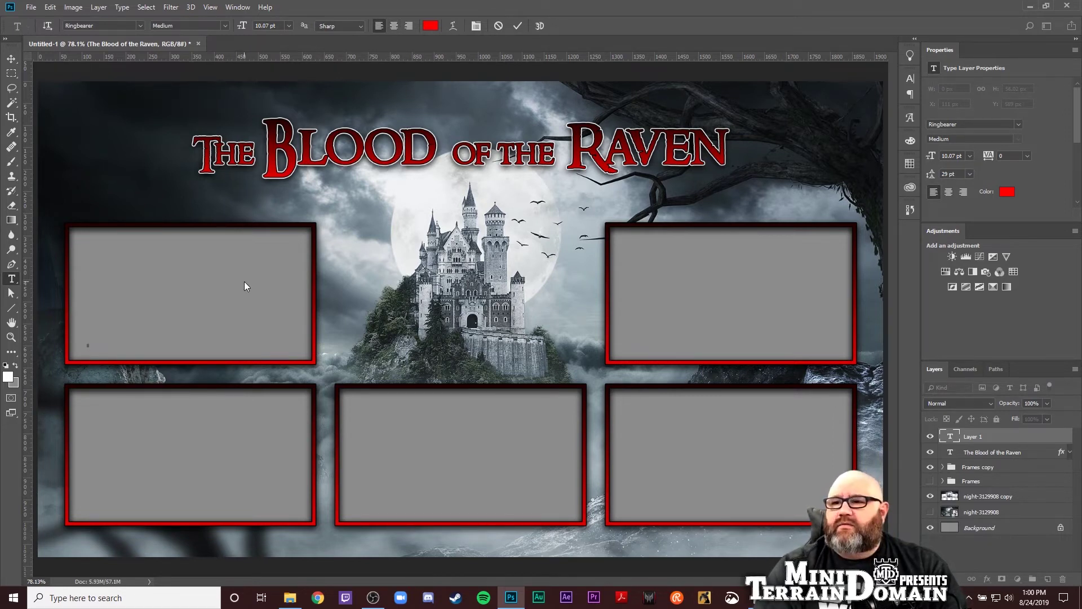
text(Play)
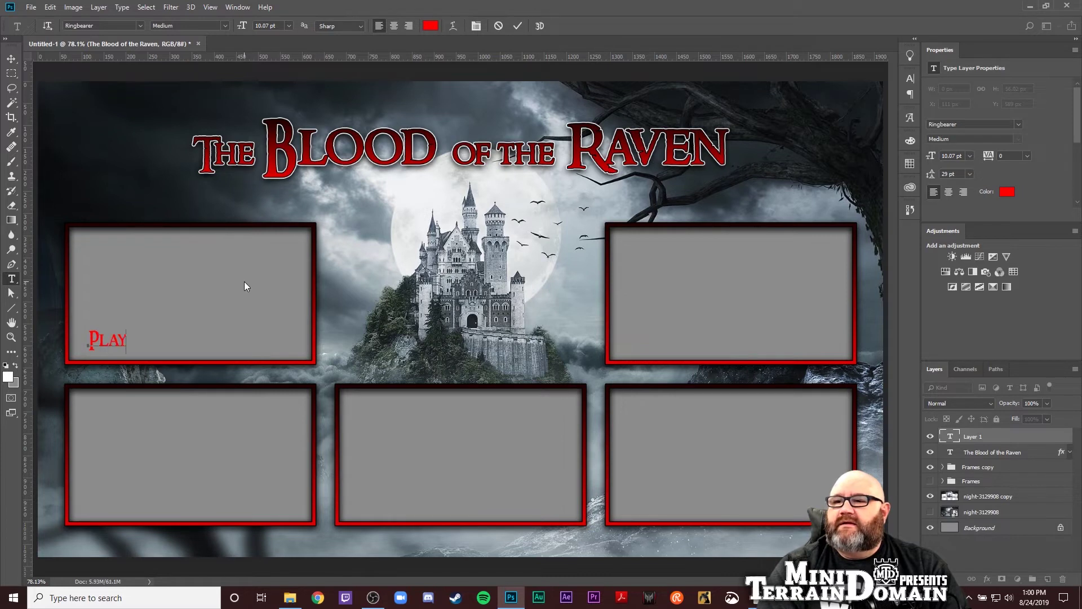
text(er 1)
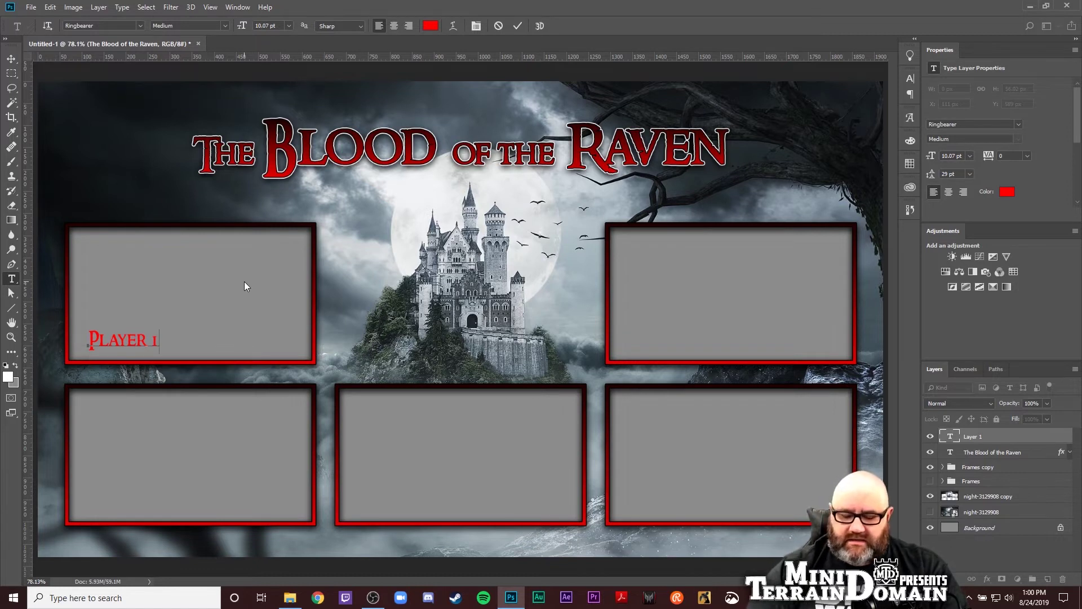
Replace the 'Player 1' placeholder with the name 'Torben' and commit it.
key(BackSpace)
key(BackSpace)
key(Left)
key(BackSpace)
key(BackSpace)
key(BackSpace)
key(BackSpace)
key(BackSpace)
key(BackSpace)
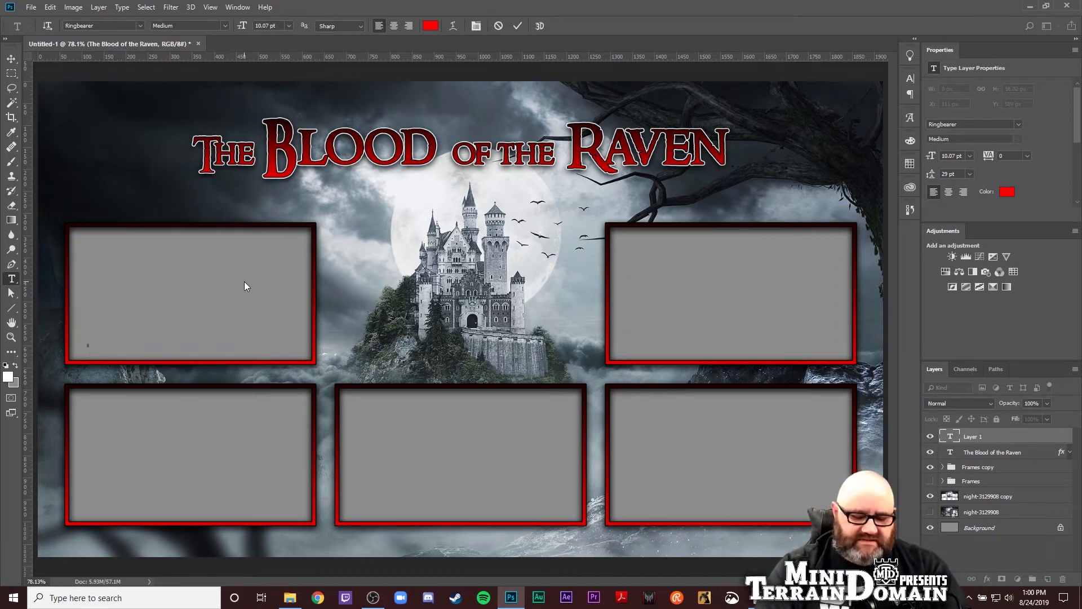
text(Torben)
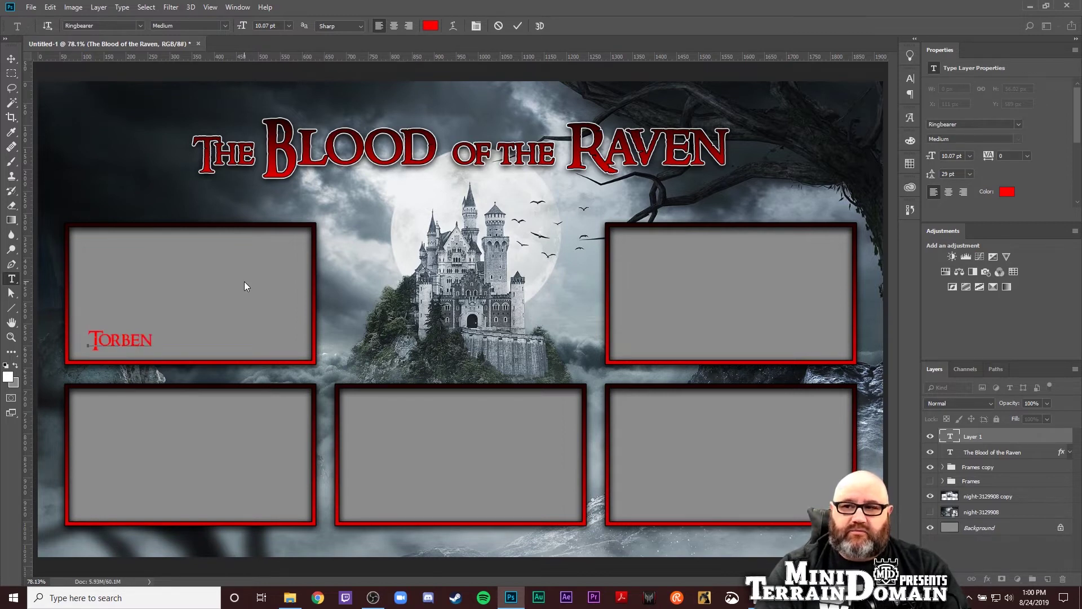
key(ctrl+Return)
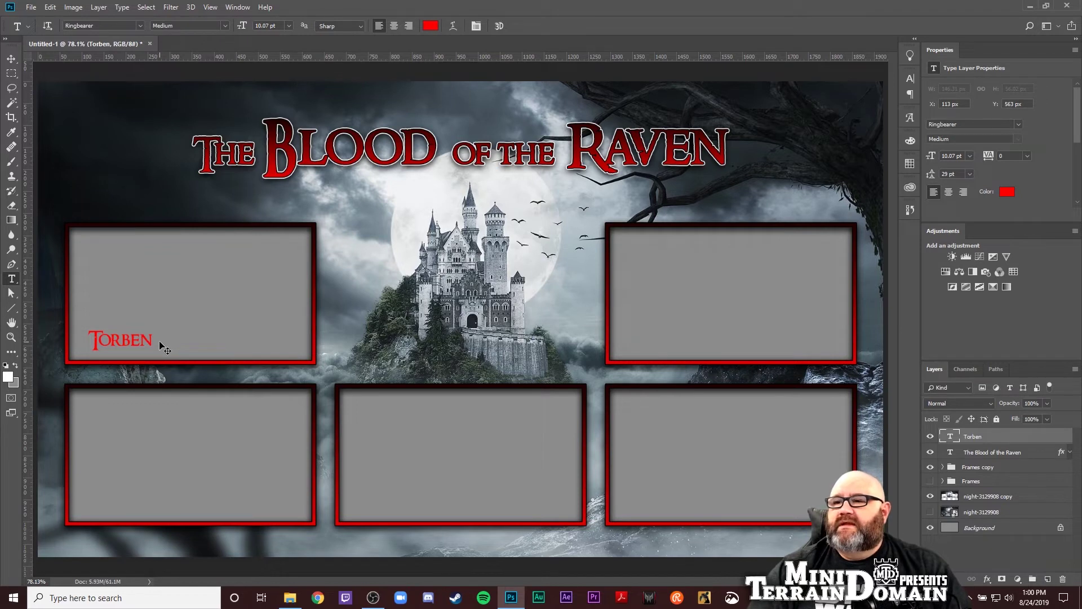
Move Torben to the frame's lower-left, paste the title's layer style, and hide its Gradient Overlay.
drag(159, 342, 146, 343)
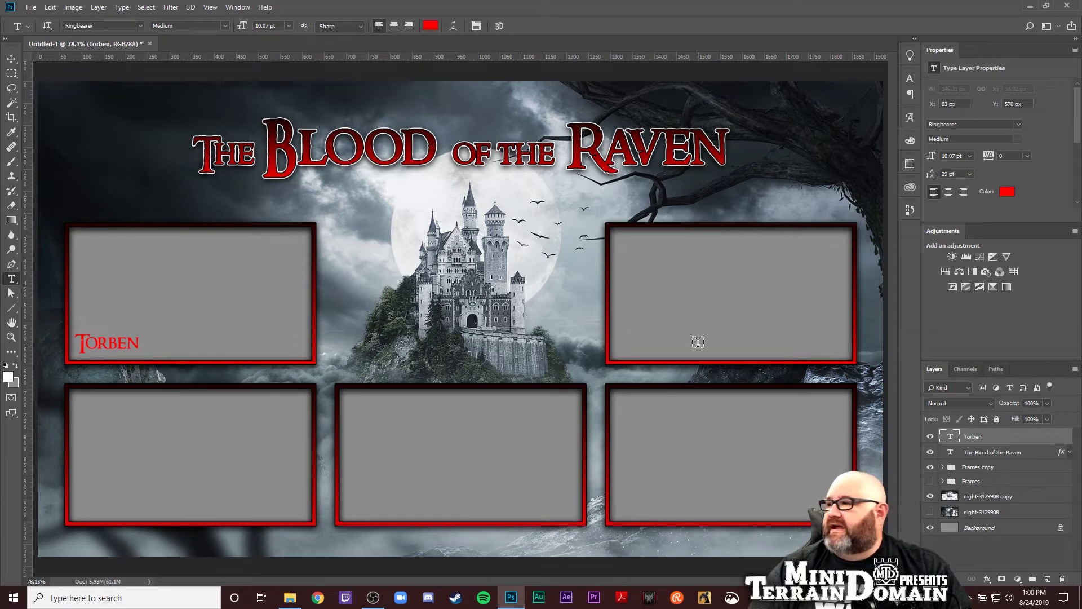
click(1025, 456)
right_click(1026, 455)
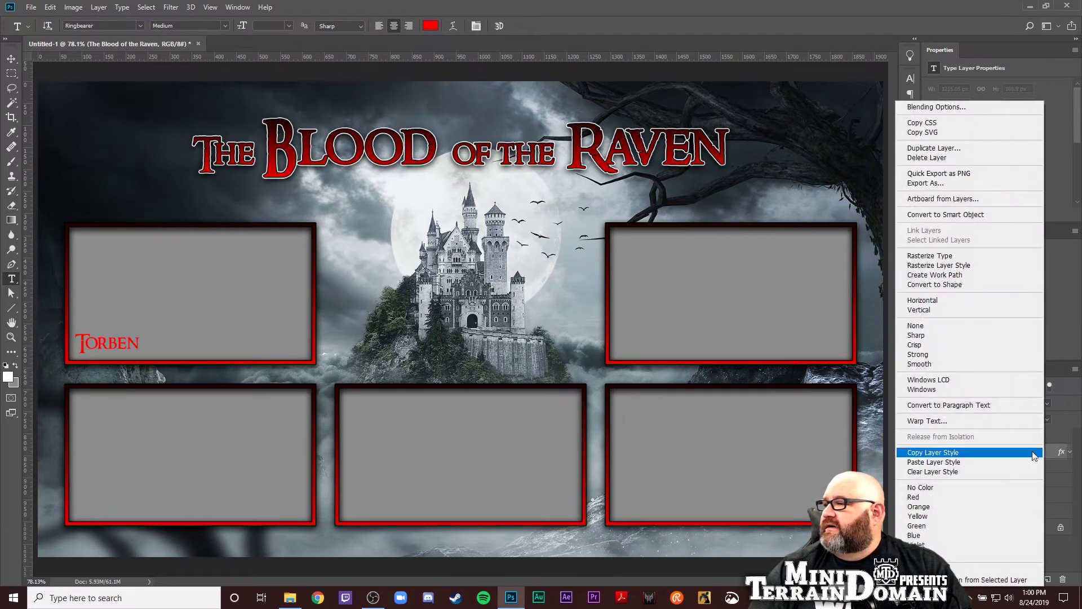
click(983, 452)
click(989, 438)
right_click(989, 438)
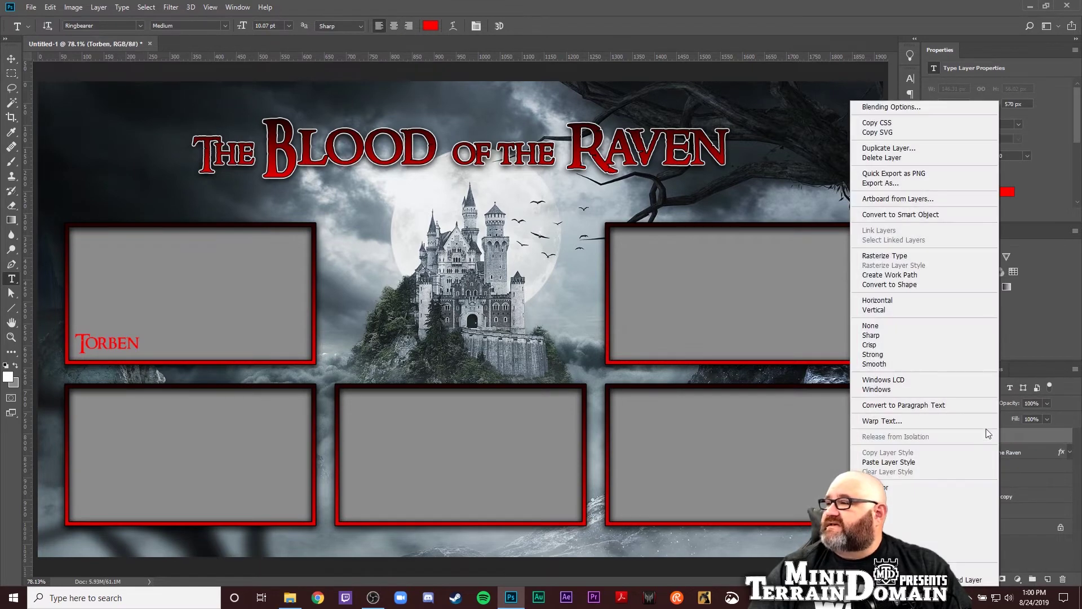
click(932, 462)
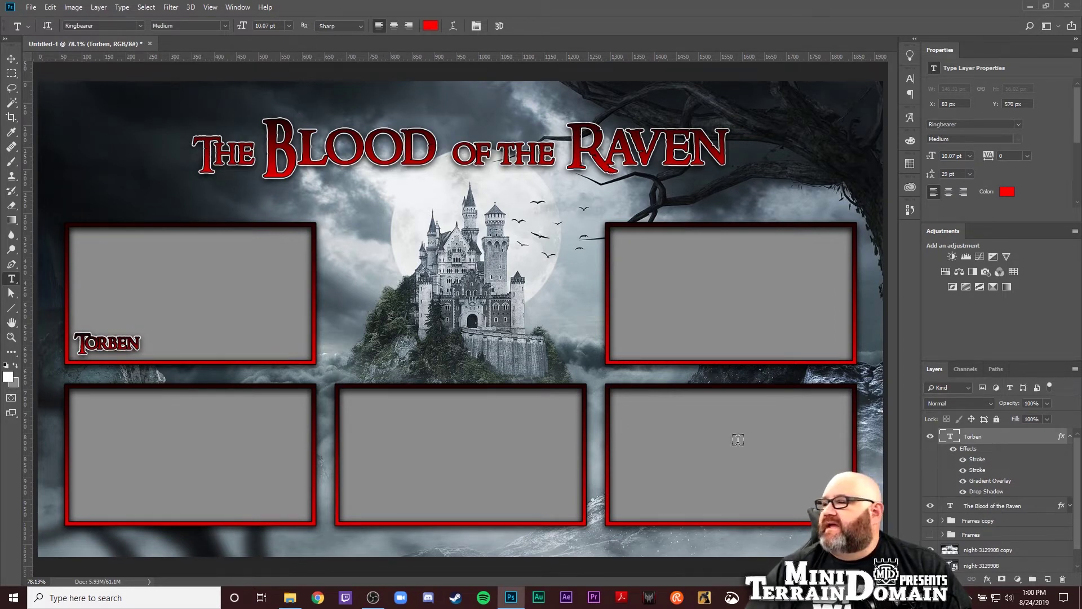
click(964, 482)
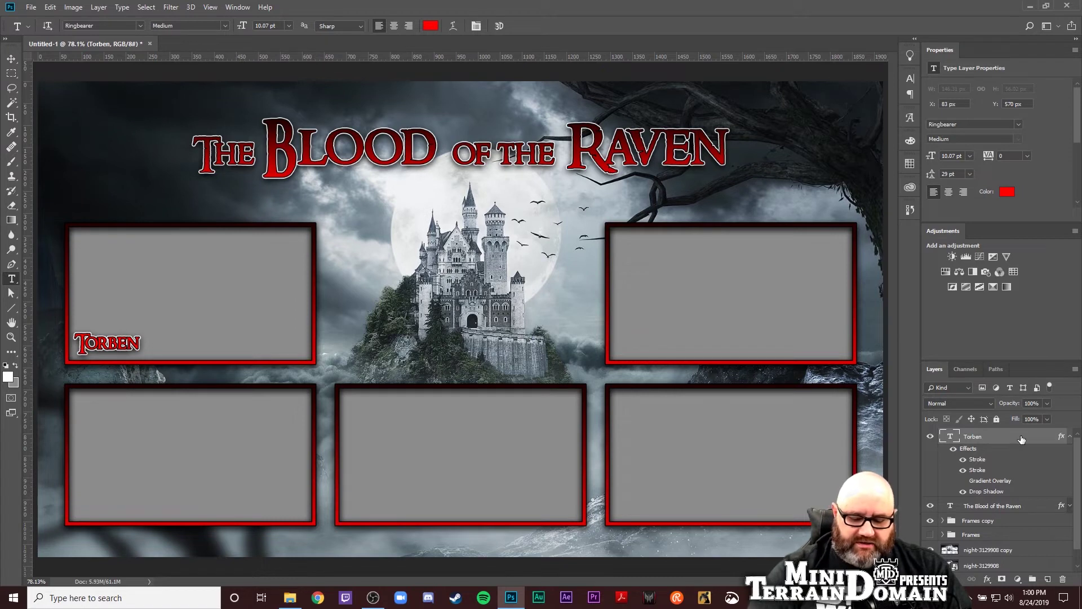
Duplicate the Torben layer, right-align it, and shift it to the frame's right edge.
key(ctrl+j)
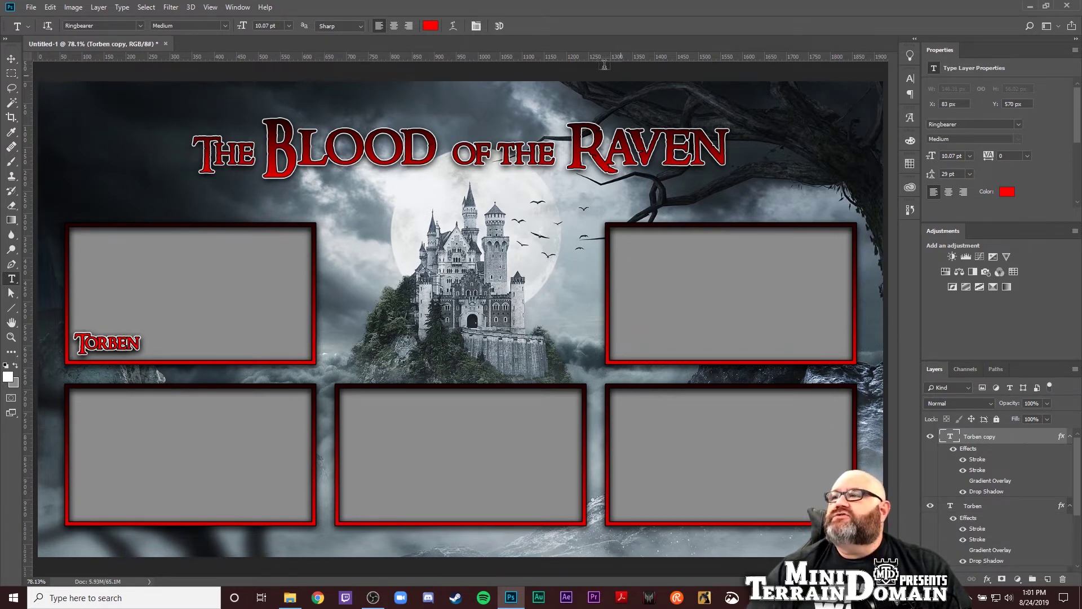
click(410, 26)
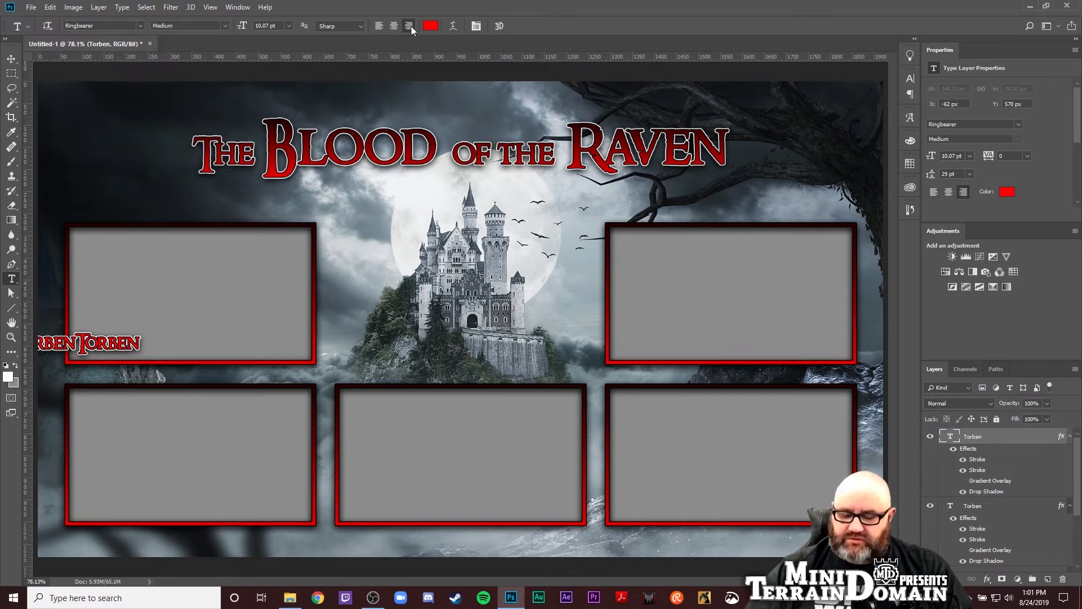
key(ctrl+shift+Right)
key(ctrl+shift+Right)
key(ctrl+shift+Right)
key(ctrl+shift+Right)
key(ctrl+shift+Right)
key(ctrl+shift+Right)
key(ctrl+shift+Right)
key(ctrl+shift+Right)
key(ctrl+shift+Right)
key(ctrl+shift+Right)
key(ctrl+shift+Right)
key(ctrl+shift+Right)
key(ctrl+shift+Right)
key(ctrl+shift+Right)
key(ctrl+shift+Right)
key(ctrl+shift+Right)
key(ctrl+shift+Right)
key(ctrl+shift+Right)
key(ctrl+shift+Right)
key(ctrl+shift+Right)
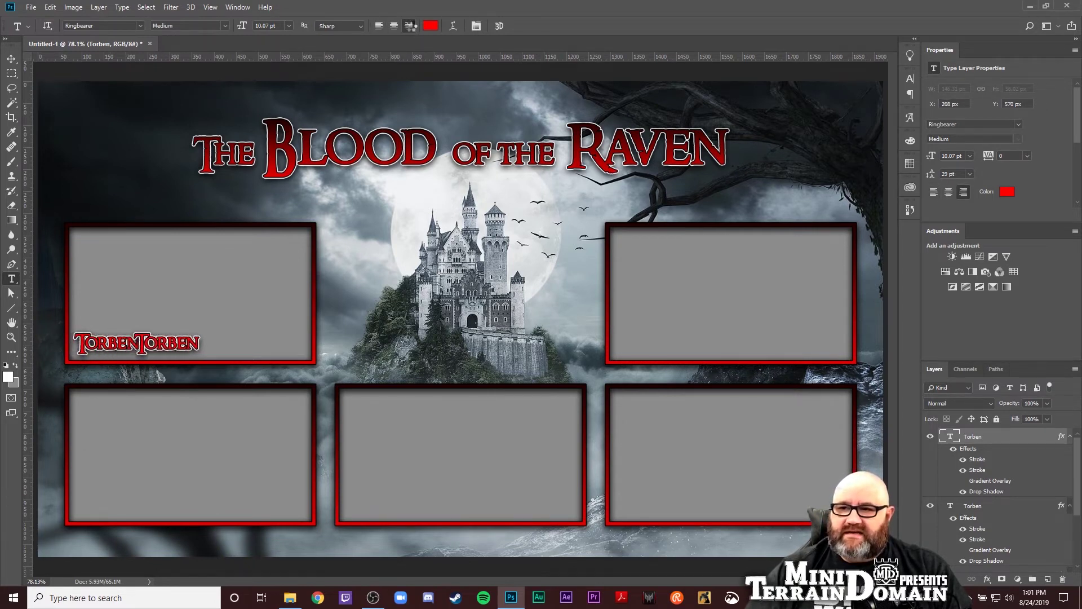
key(ctrl+shift+Right)
key(ctrl+shift+Right)
key(ctrl+shift+Right)
key(ctrl+shift+Right)
key(ctrl+shift+Right)
key(ctrl+shift+Right)
key(ctrl+shift+Right)
key(ctrl+shift+Right)
key(ctrl+shift+Right)
key(ctrl+shift+Right)
key(ctrl+shift+Right)
key(ctrl+shift+Right)
key(ctrl+shift+Right)
key(ctrl+shift+Right)
key(ctrl+shift+Right)
key(ctrl+shift+Right)
key(ctrl+shift+Right)
key(ctrl+shift+Right)
key(ctrl+shift+Right)
key(ctrl+shift+Right)
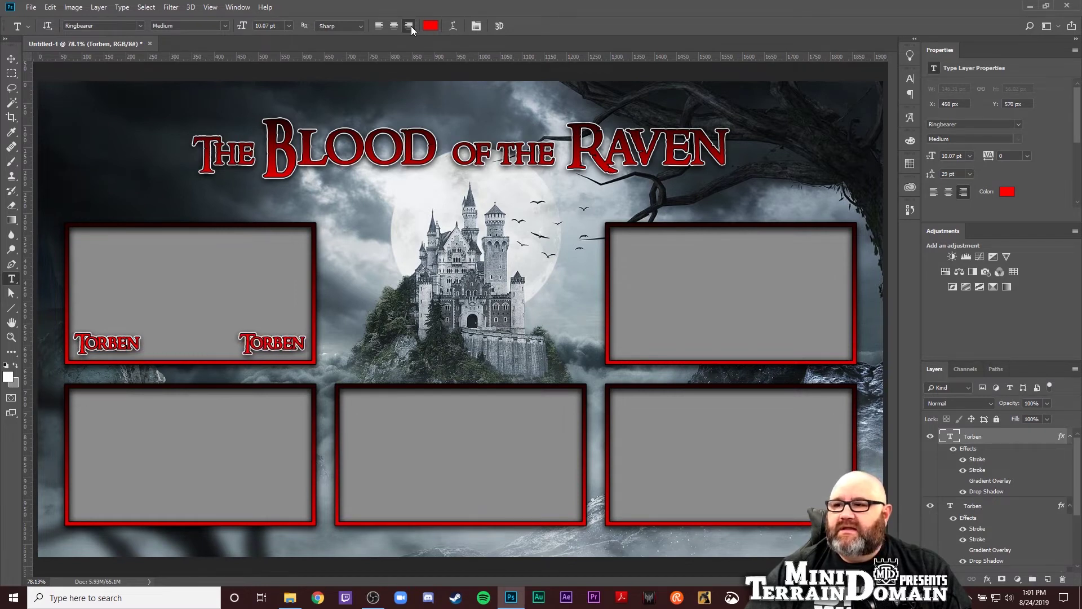
key(ctrl+Right)
key(ctrl+Right)
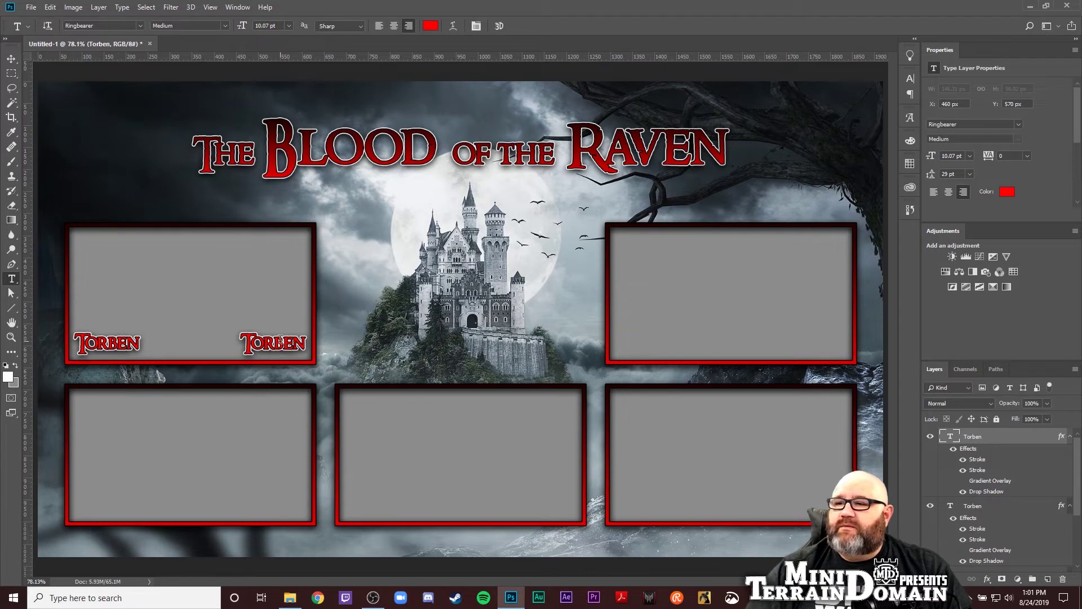
Retype the copy as 'Dwarf Paladin' at 8 pt and nudge it up slightly.
double_click(280, 339)
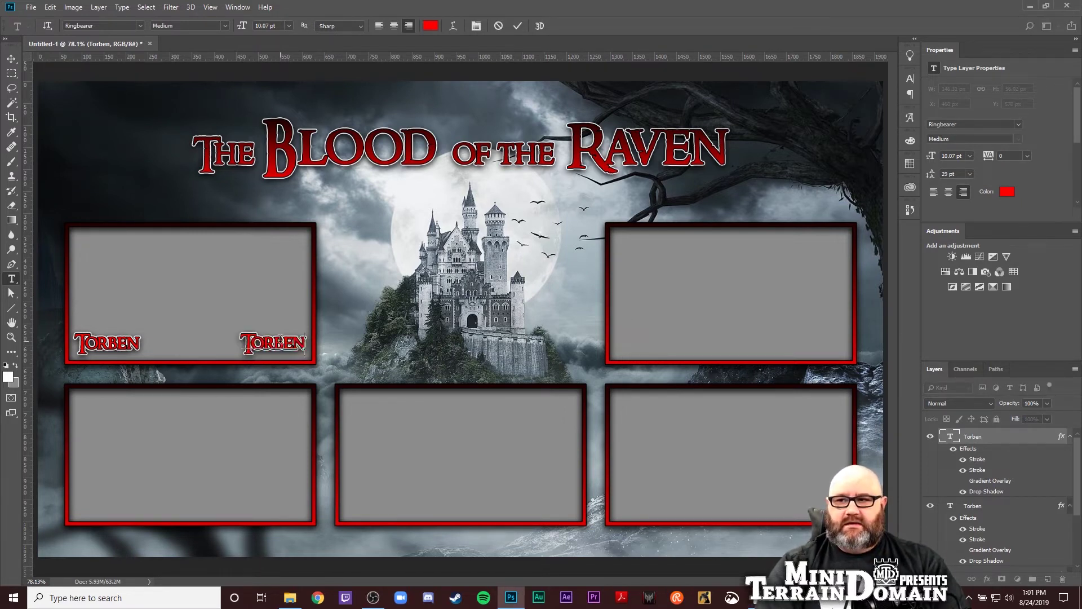
text(Dwarf Paladin)
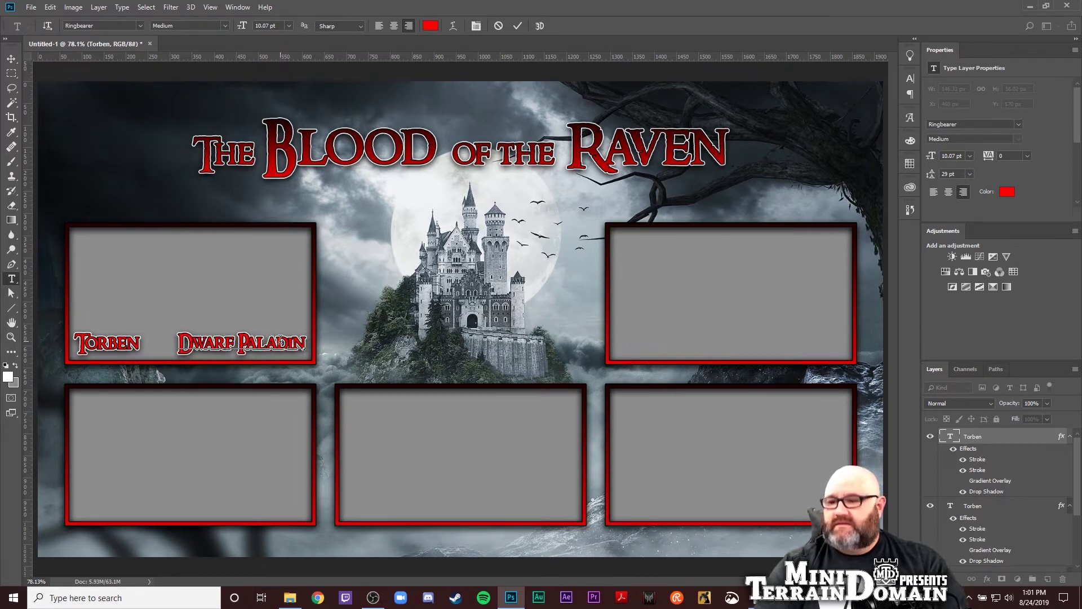
key(ctrl+Return)
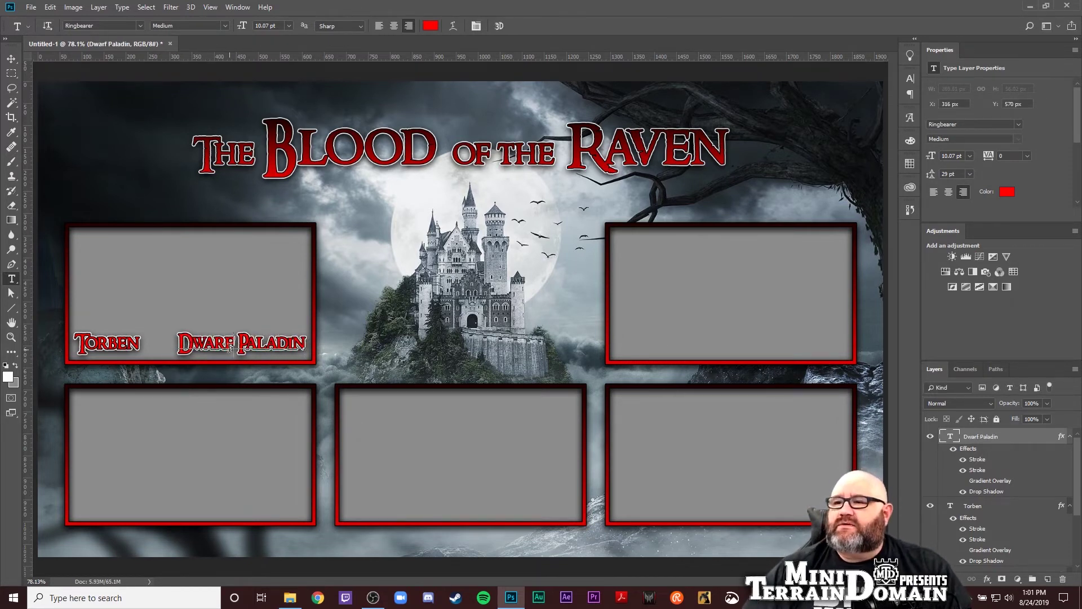
drag(178, 345, 306, 345)
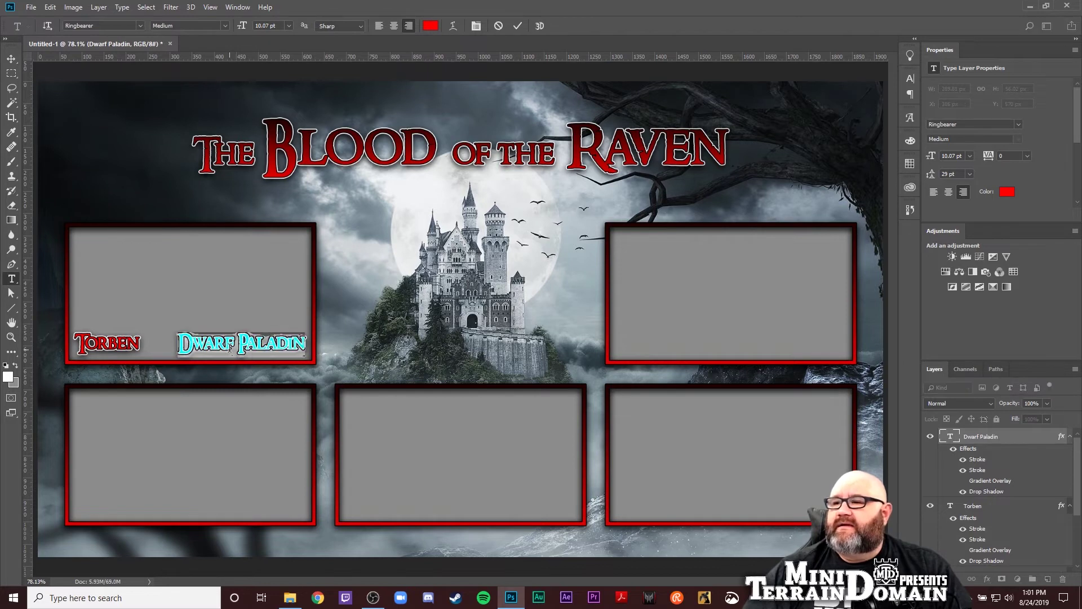
click(970, 156)
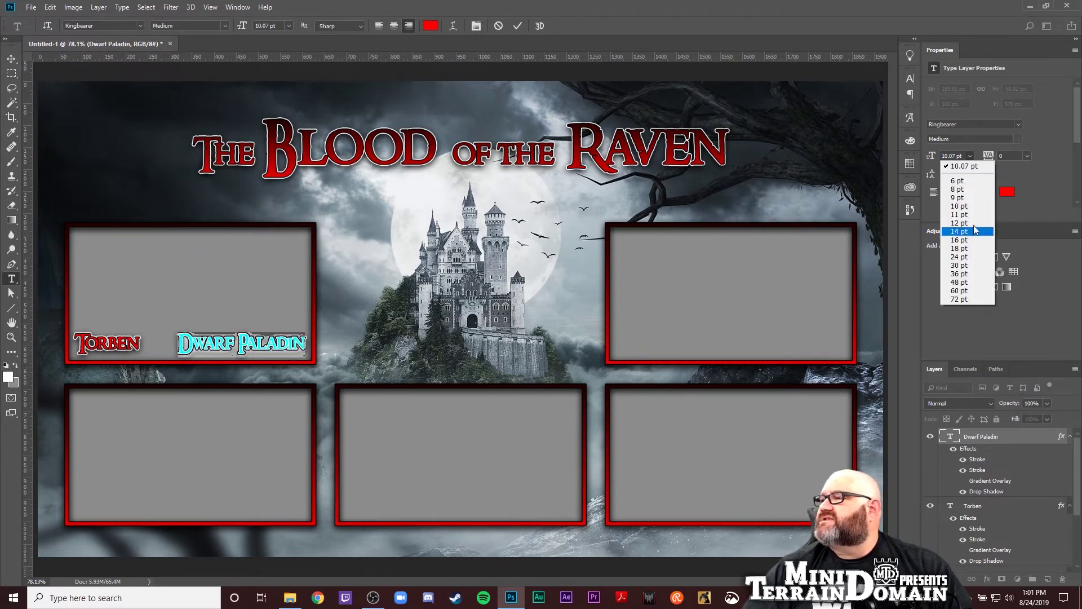
click(970, 189)
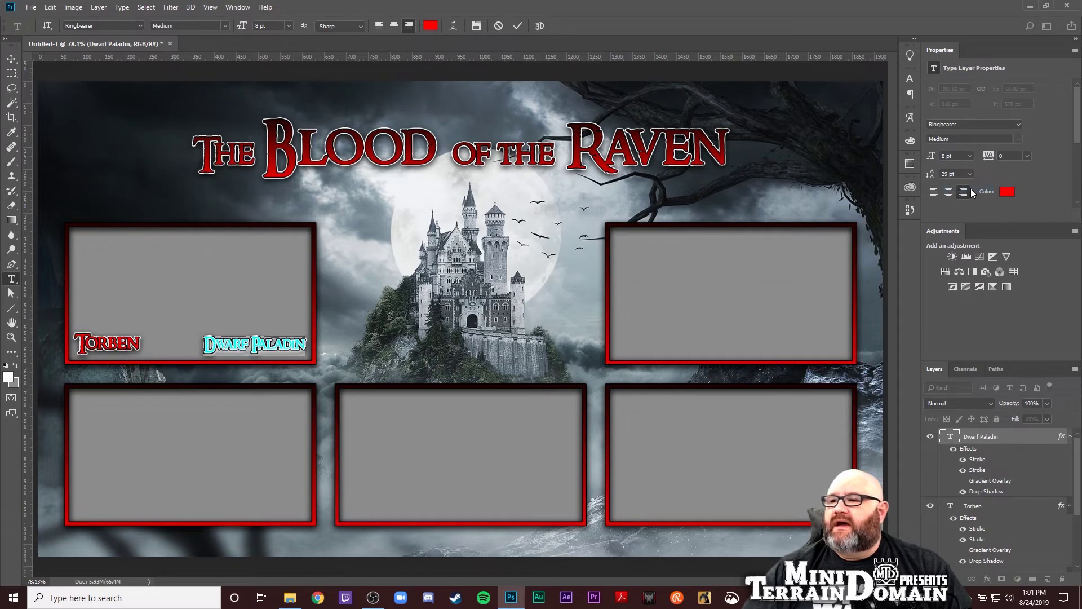
key(ctrl+Return)
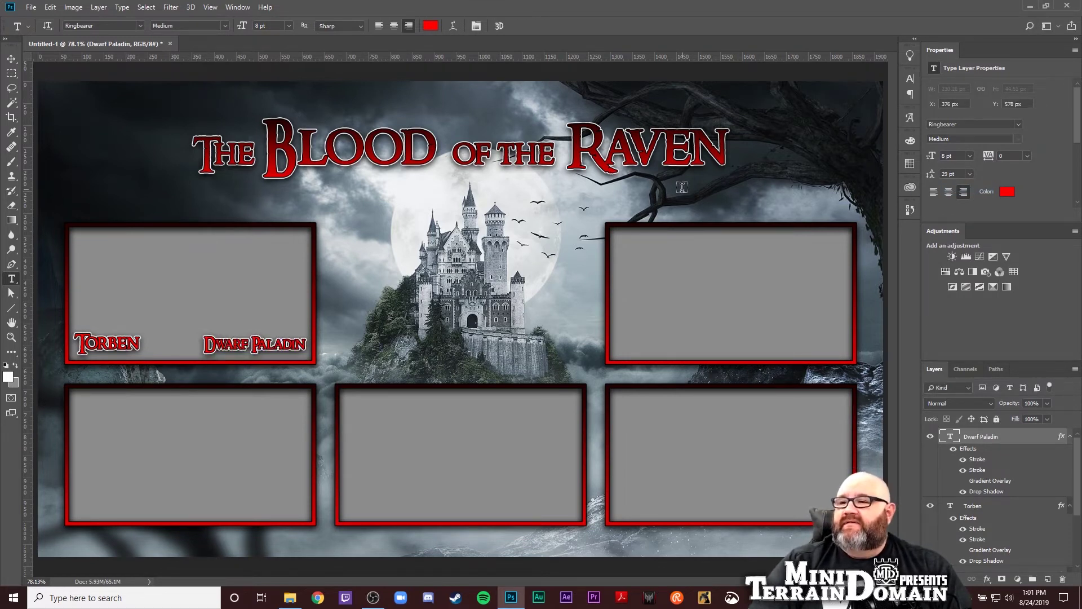
key(ctrl+Up)
key(ctrl+Up)
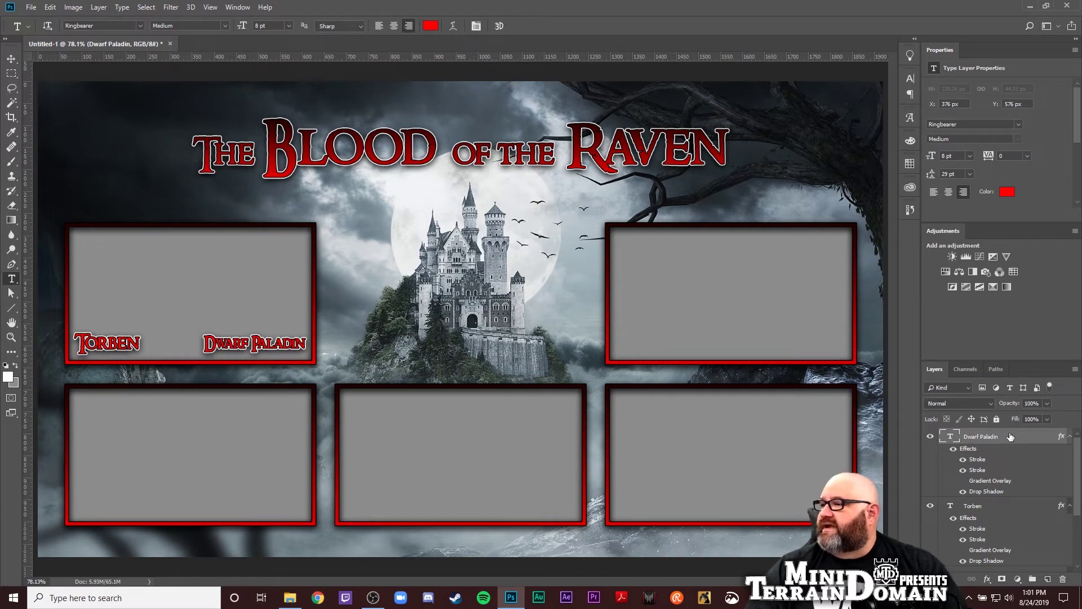
Move Torben above Dwarf Paladin and group both layers under the name 'Torben'.
click(976, 506)
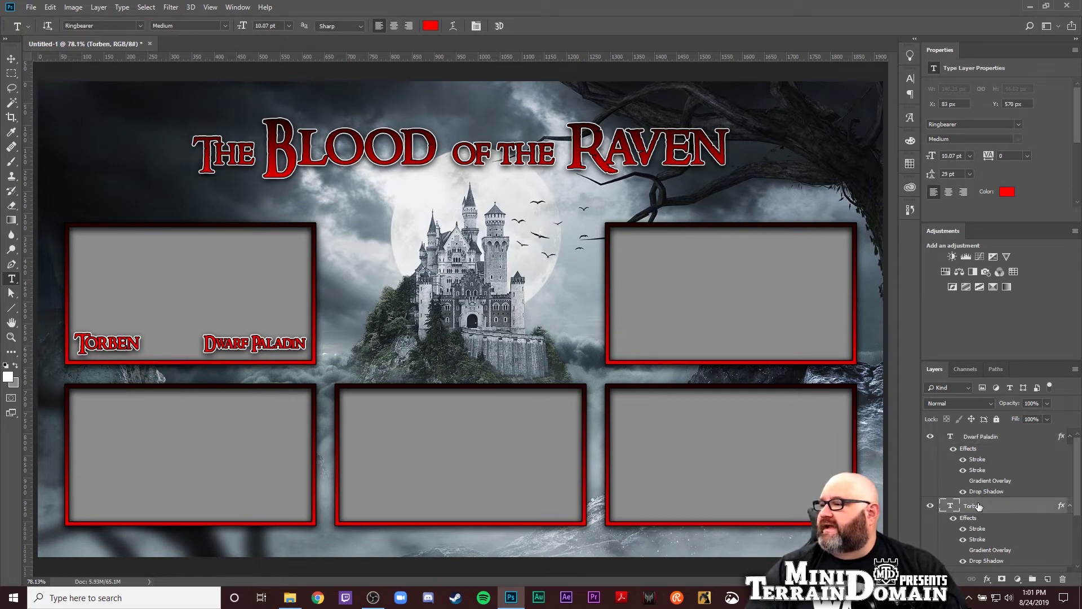
click(1069, 437)
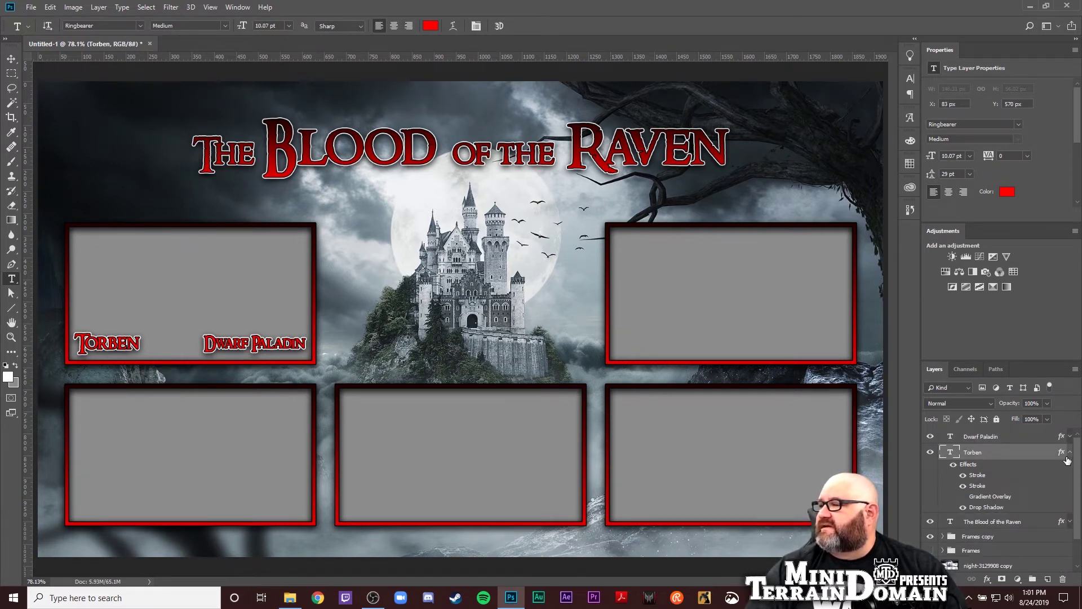
click(1069, 453)
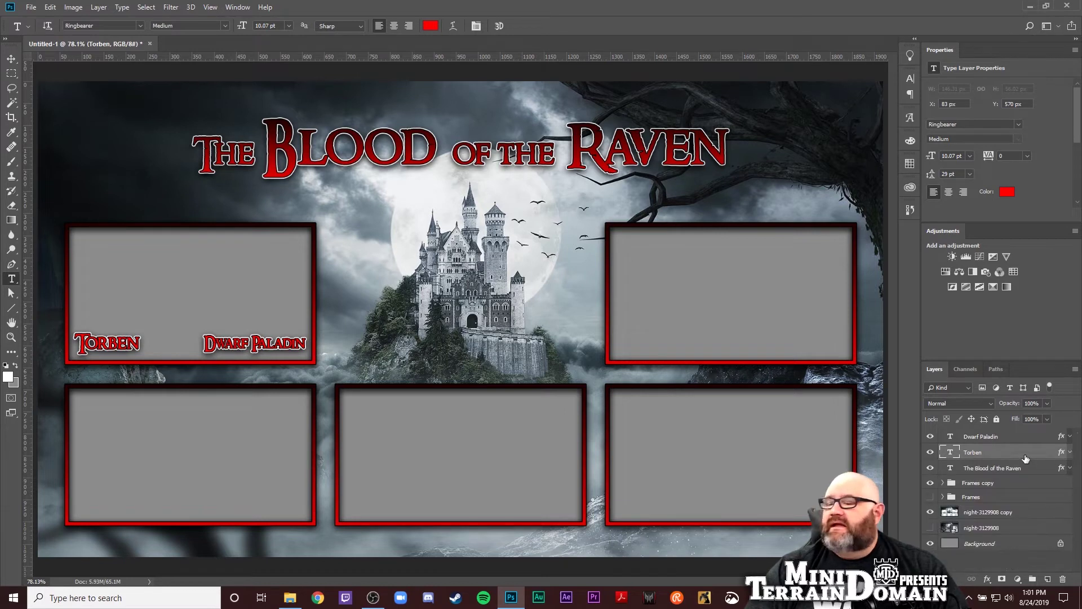
drag(1001, 455, 1001, 439)
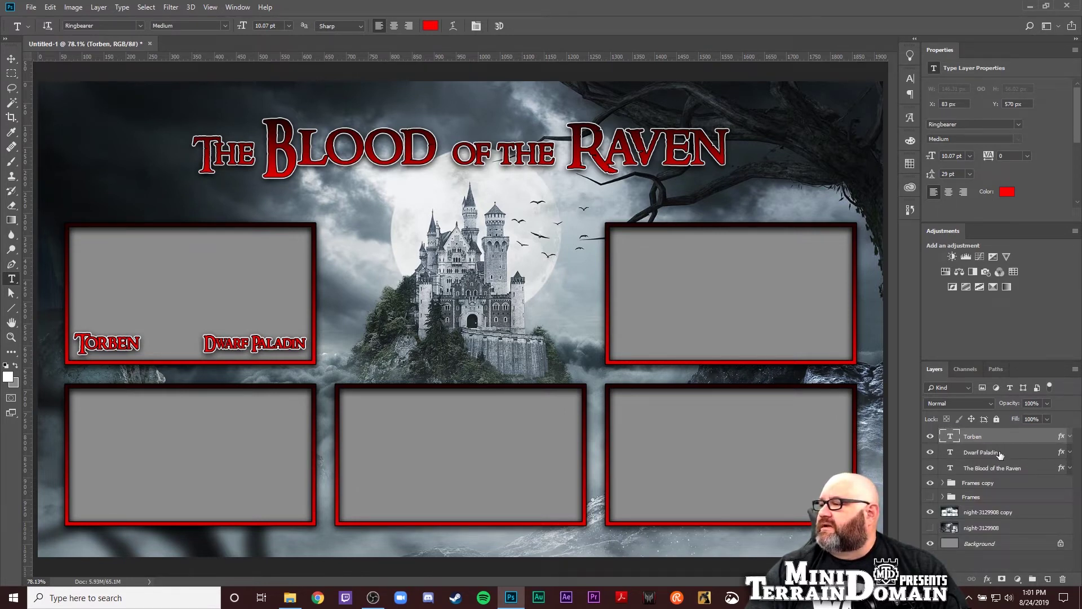
shift+click(999, 452)
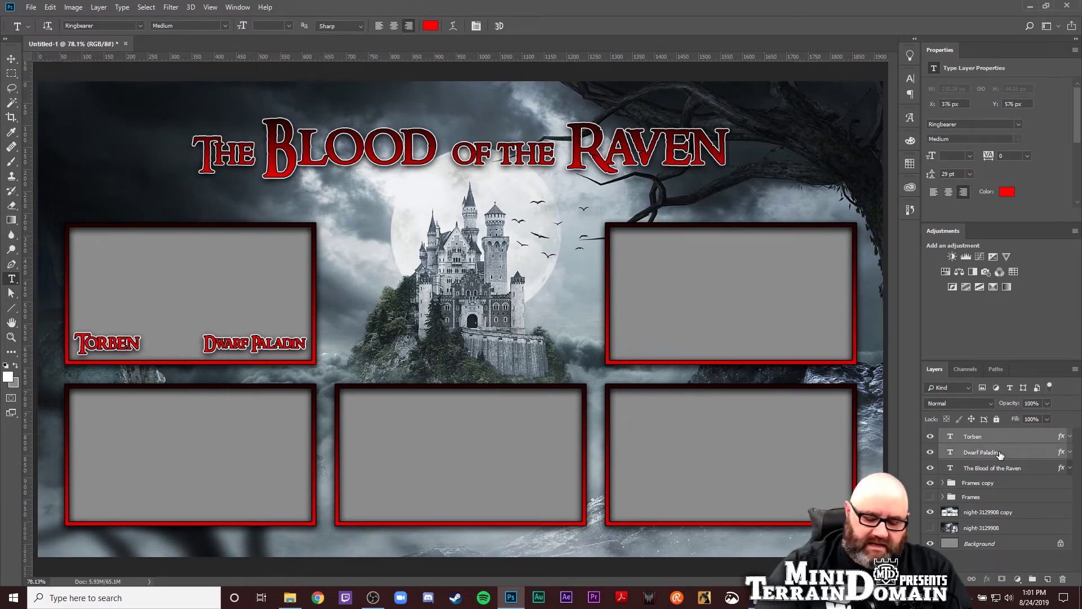
key(ctrl+g)
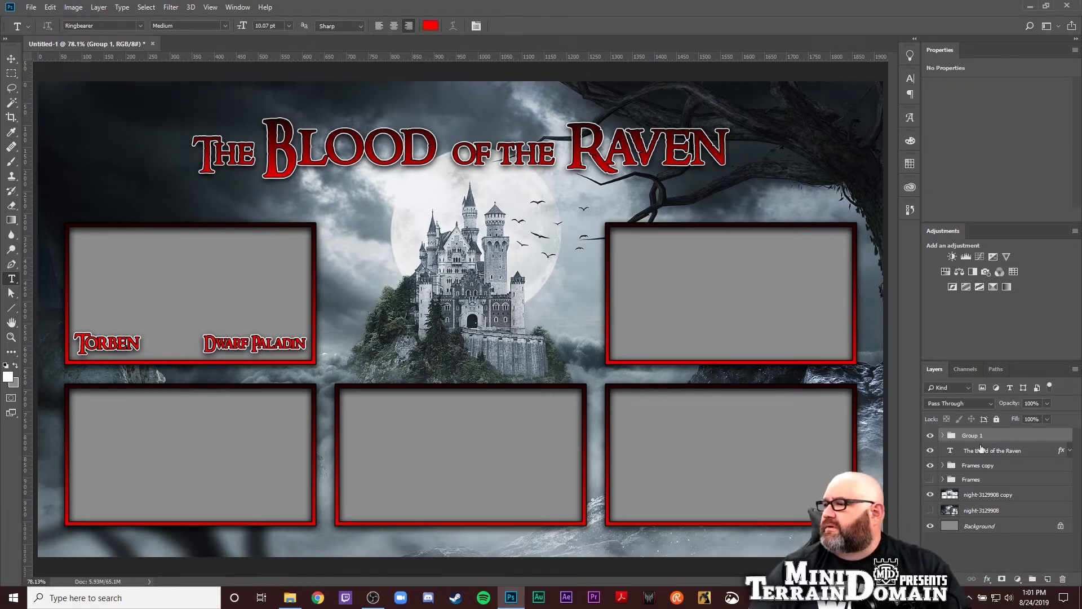
double_click(980, 435)
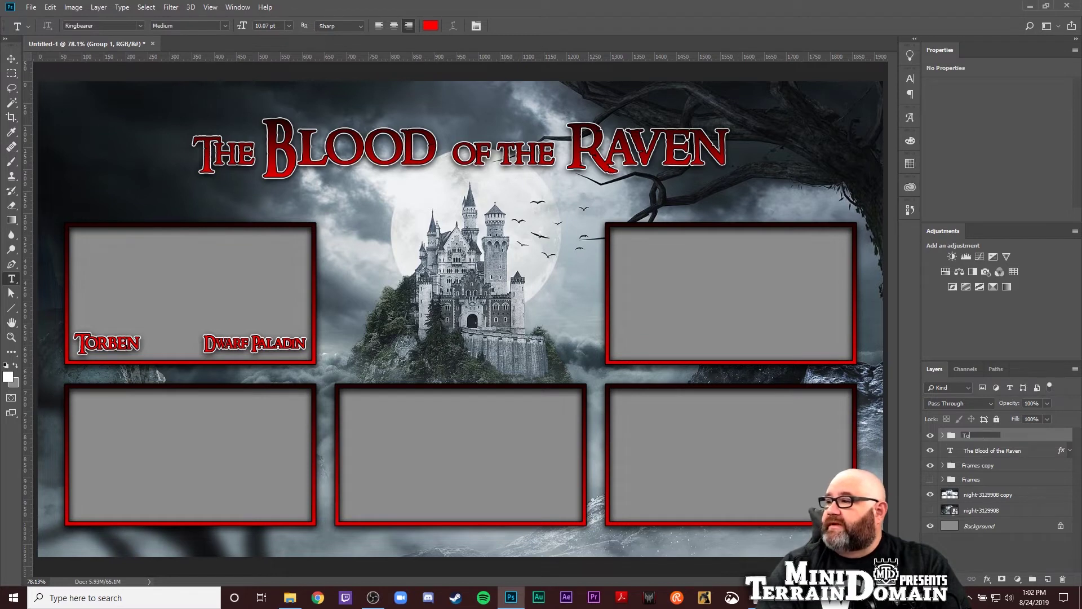
key(Return)
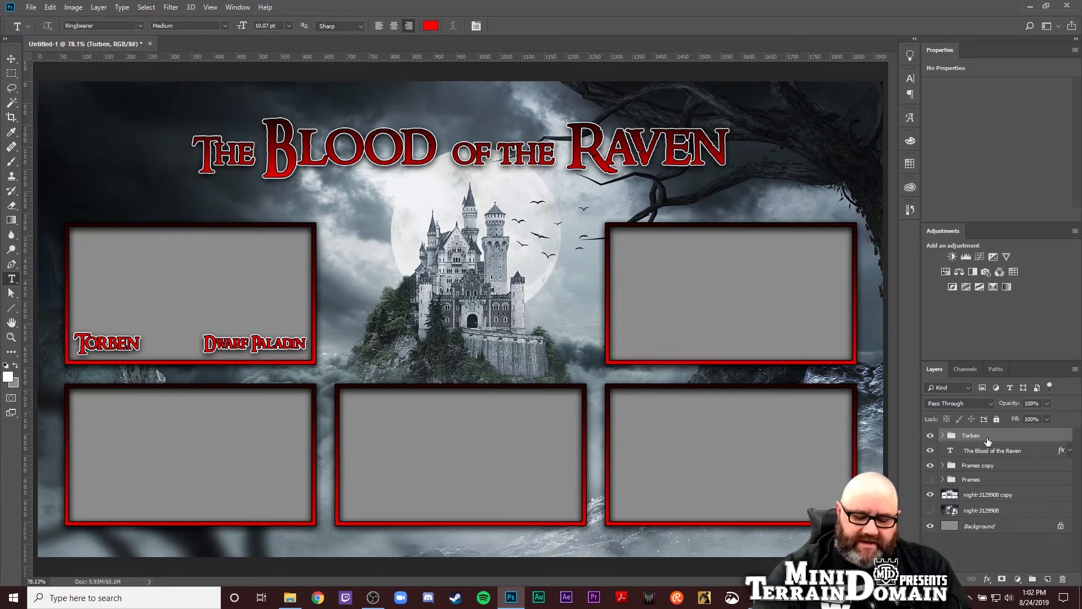
Duplicate the Torben tag group and drag the copy into the top-right camera frame.
key(ctrl+j)
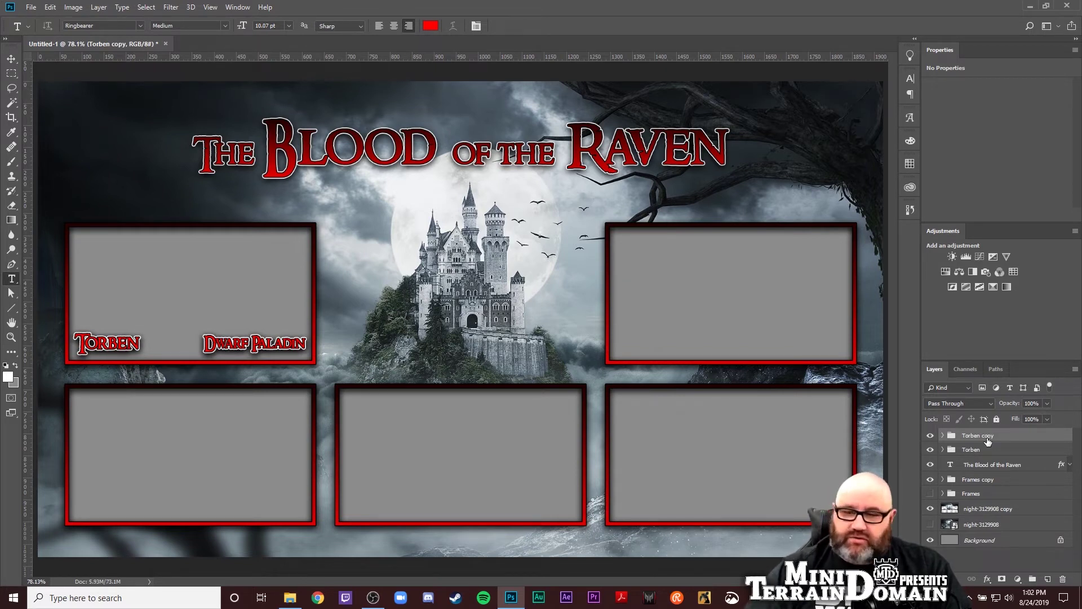
key(shift+Right)
key(shift+Right)
key(shift+Right)
key(shift+Right)
key(shift+Right)
key(shift+Right)
key(shift+Right)
key(shift+Right)
key(shift+Right)
key(shift+Right)
key(shift+Right)
key(shift+Right)
key(shift+Right)
key(shift+Right)
key(shift+Right)
key(shift+Right)
key(shift+Right)
key(shift+Right)
key(shift+Right)
key(shift+Right)
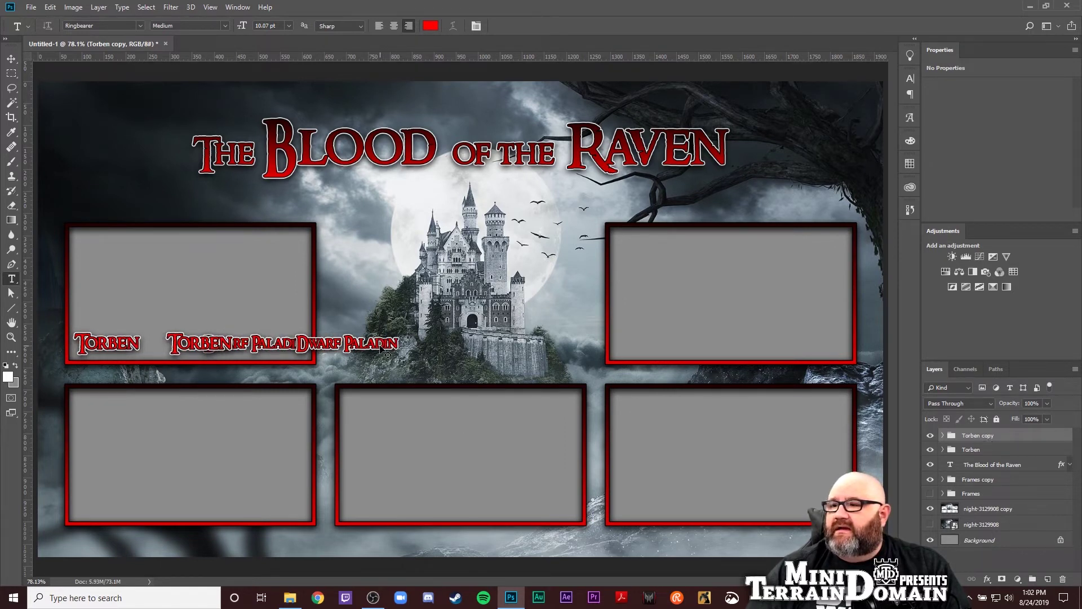
drag(387, 352, 830, 354)
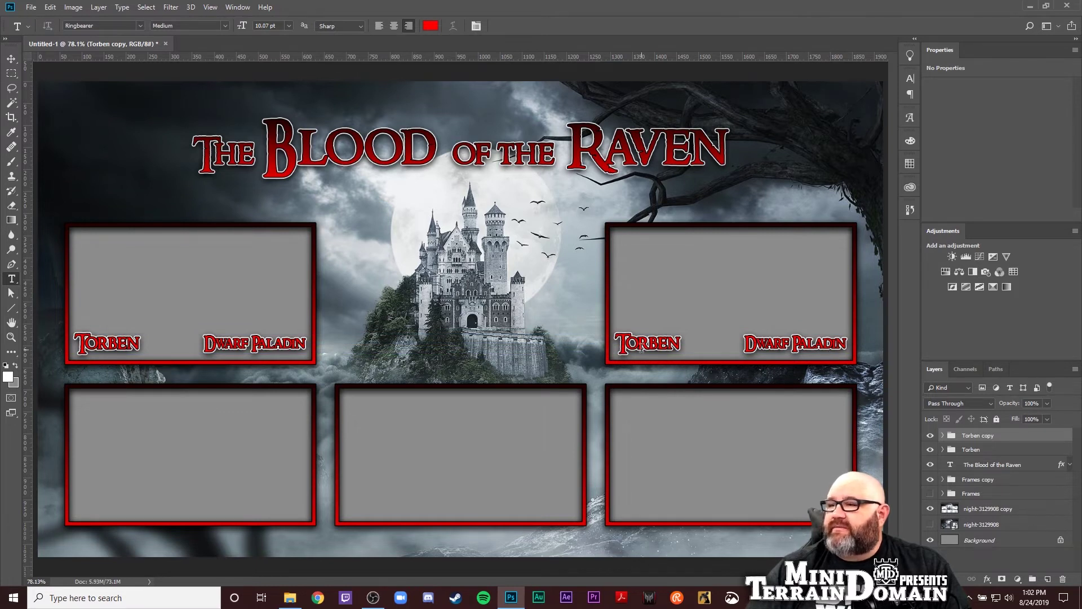
Retype the top-right frame's tags as 'Valen' and 'Elf Druid'.
double_click(641, 348)
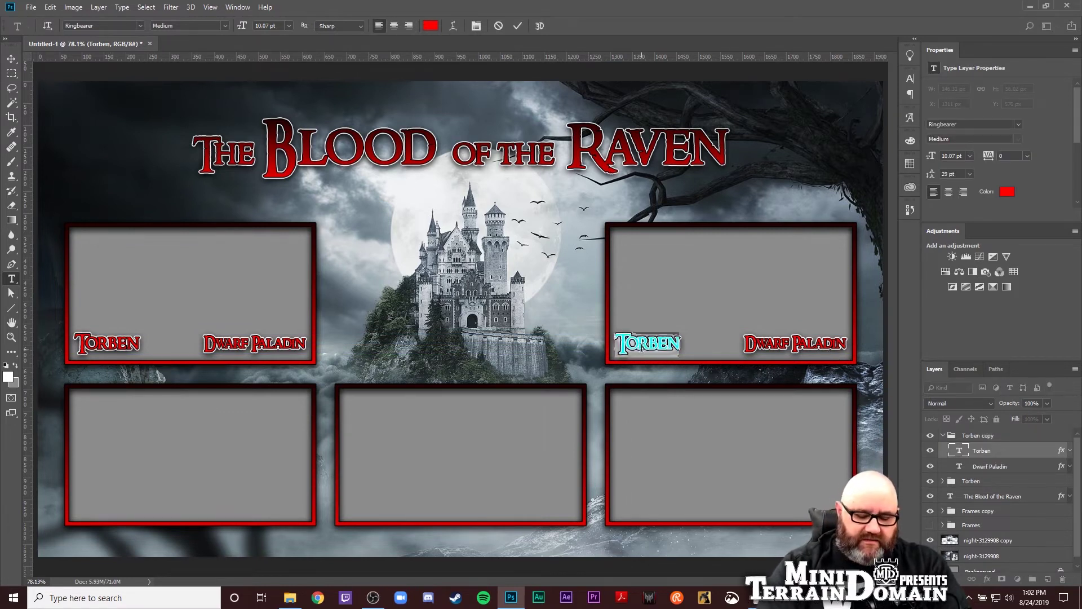
text(Valen)
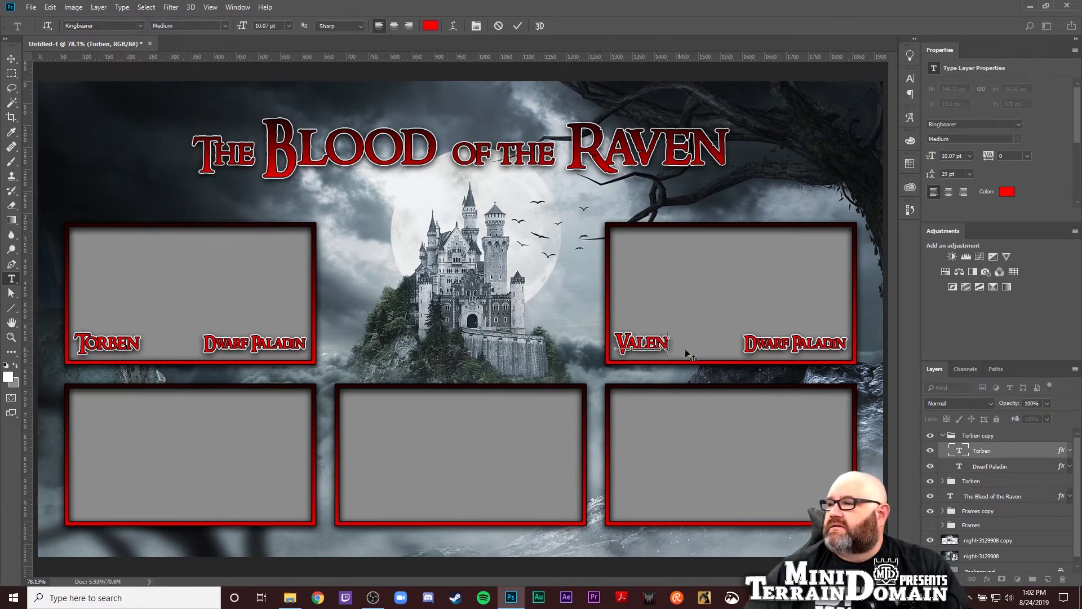
key(ctrl+Return)
click(746, 342)
key(ctrl+a)
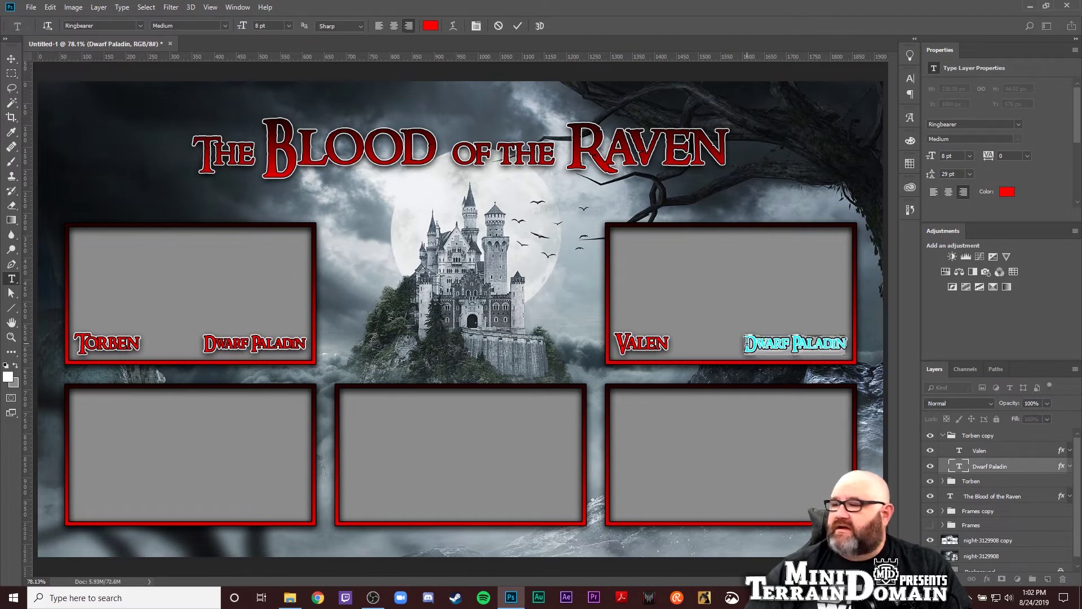
text(Elf)
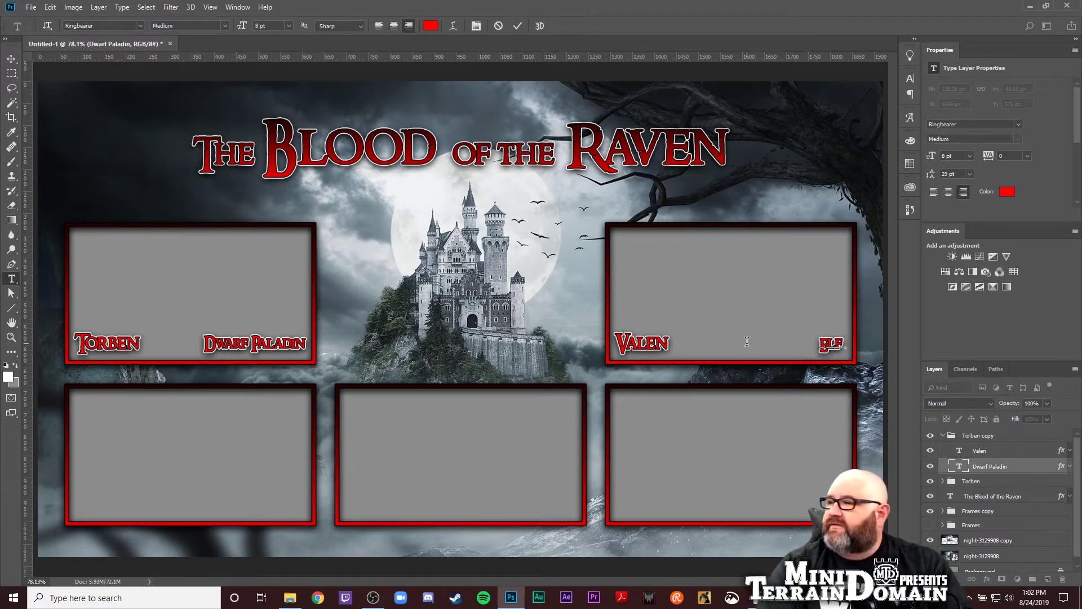
text( Dr)
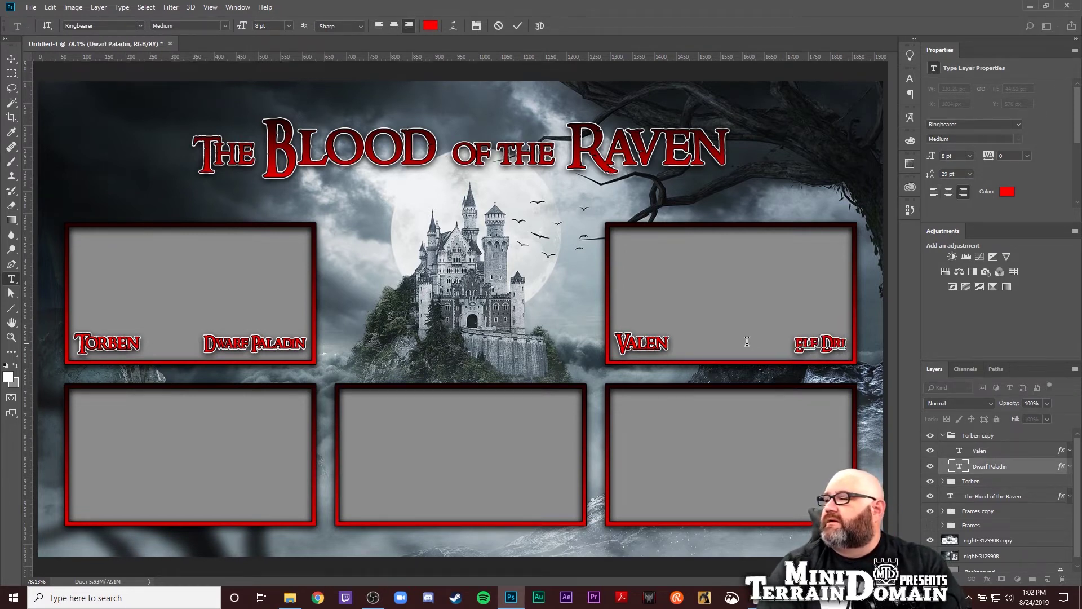
text(uid)
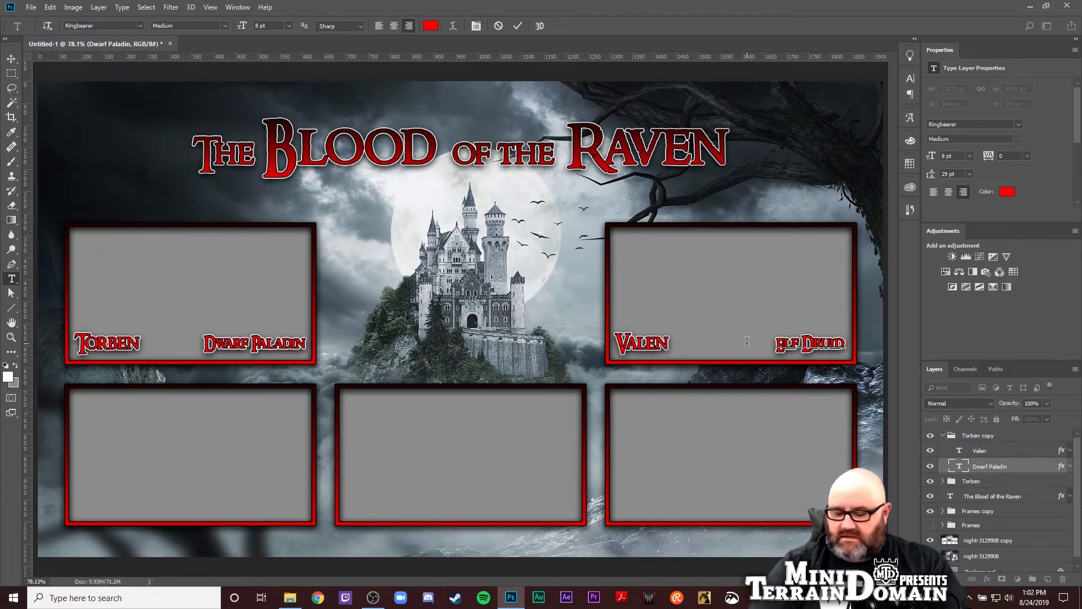
key(ctrl+Return)
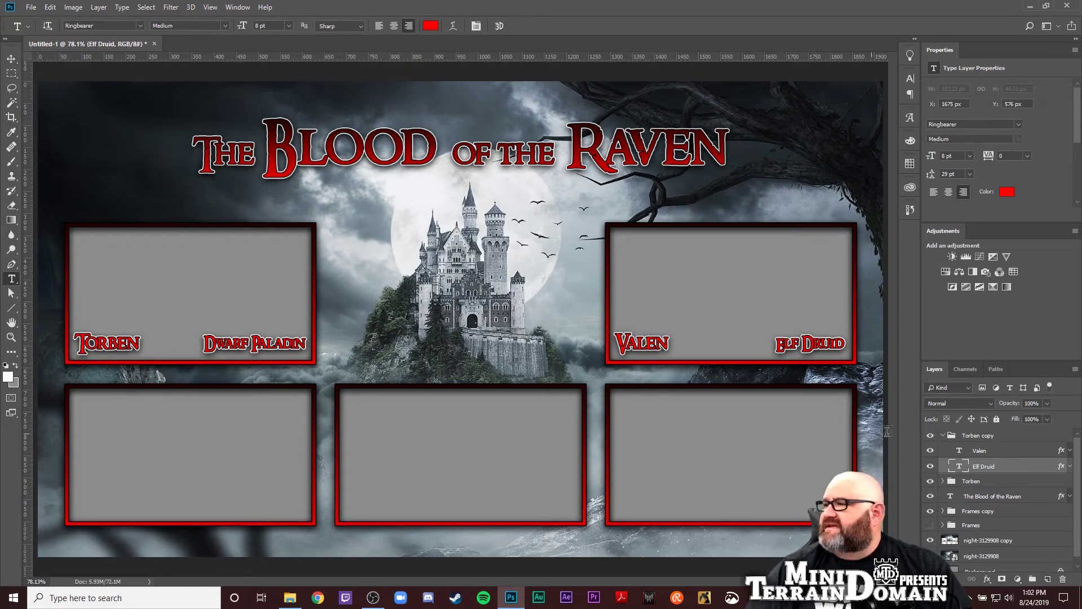
Rename the Torben copy group to 'Valen' and collapse it.
double_click(964, 436)
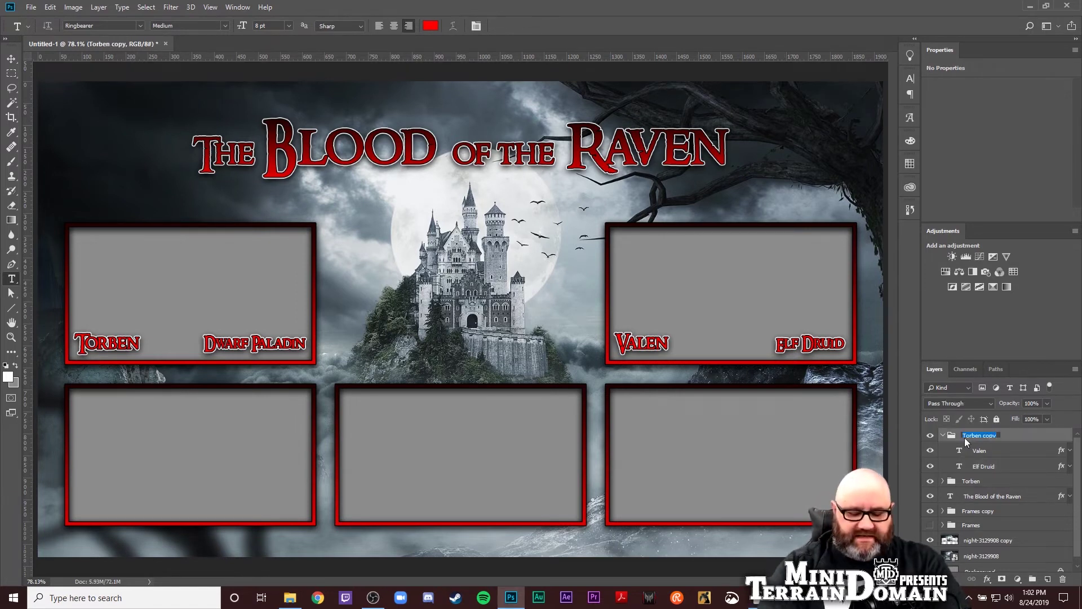
text(Valen)
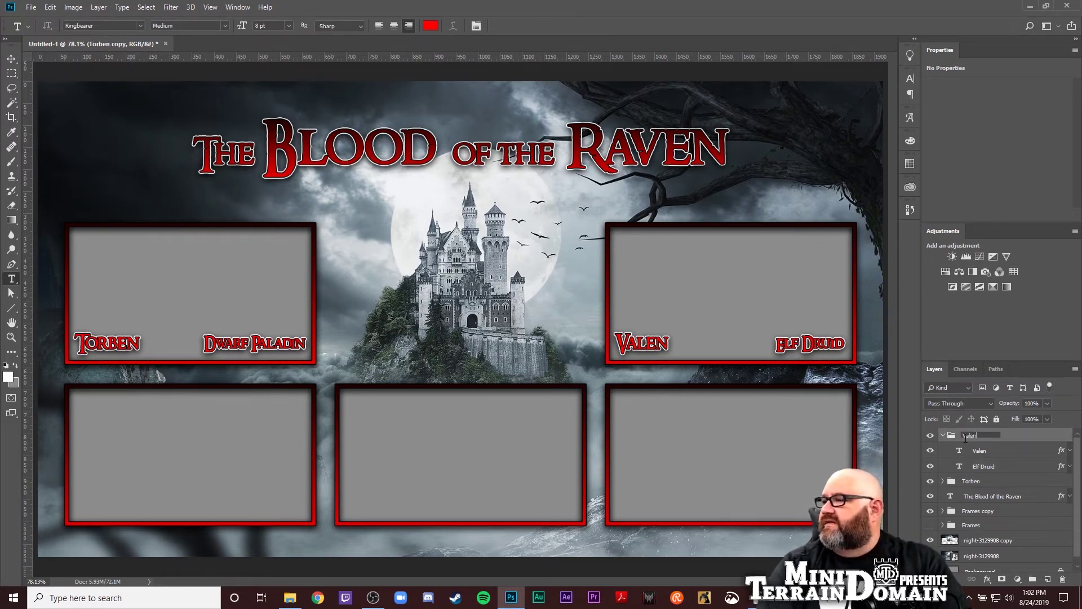
key(Return)
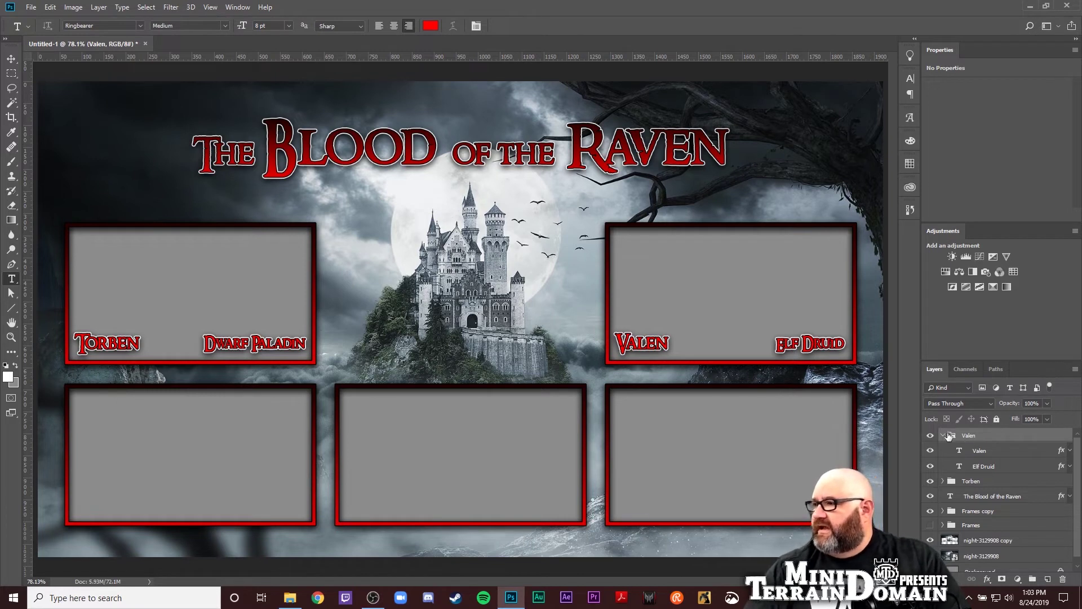
click(944, 435)
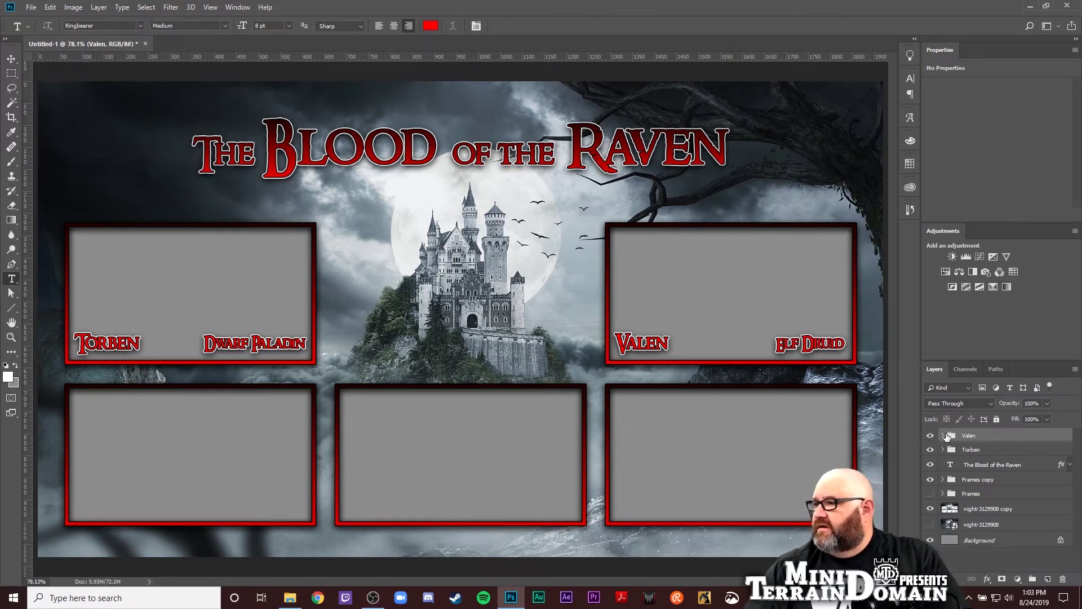
Duplicate the Torben and Valen groups and shift the copies down into the bottom frames.
ctrl+click(981, 451)
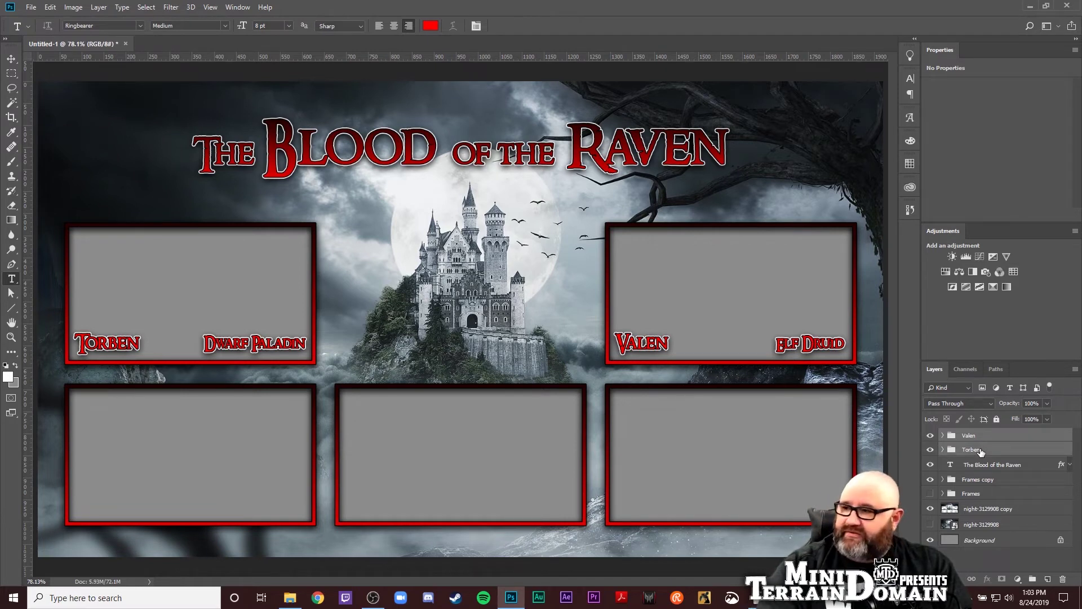
key(ctrl+j)
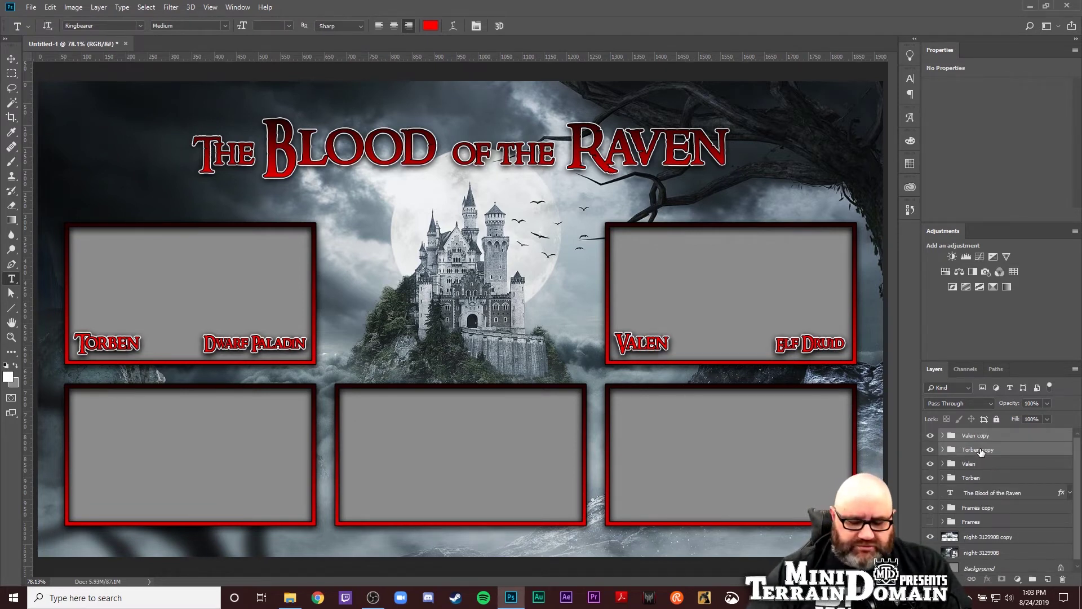
key(ctrl+shift+Down)
key(ctrl+shift+Down)
key(ctrl+shift+Down)
key(ctrl+shift+Down)
key(ctrl+shift+Down)
key(ctrl+shift+Down)
key(ctrl+shift+Down)
key(ctrl+shift+Down)
key(ctrl+shift+Down)
key(ctrl+shift+Down)
key(ctrl+shift+Down)
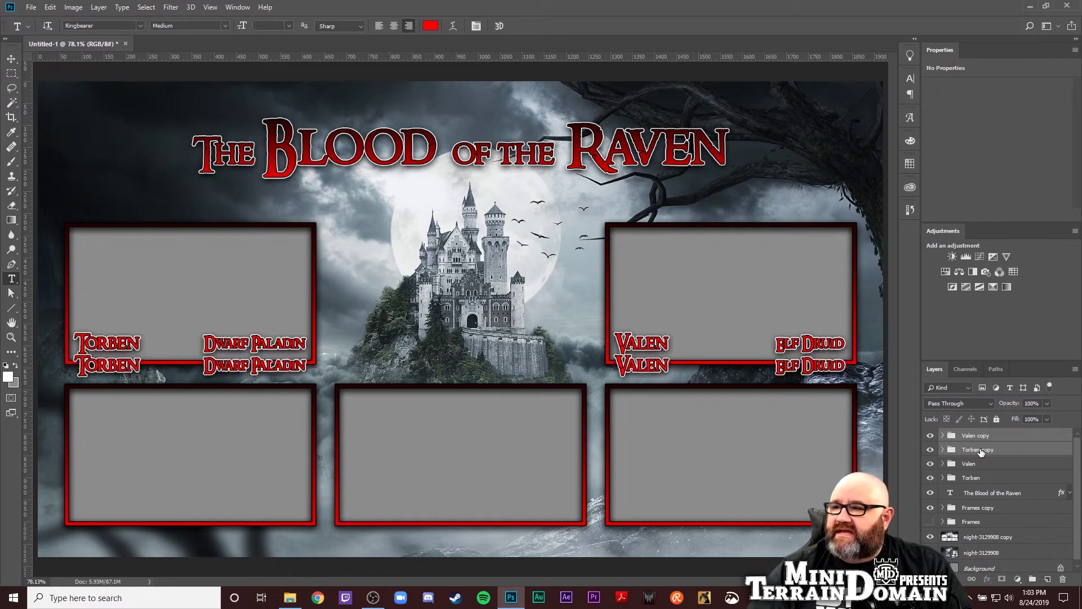
key(ctrl+shift+Down)
key(ctrl+shift+Down)
key(ctrl+shift+Down)
key(ctrl+shift+Down)
key(ctrl+shift+Down)
key(ctrl+shift+Down)
key(ctrl+shift+Down)
key(ctrl+shift+Down)
key(ctrl+shift+Down)
key(ctrl+shift+Down)
key(ctrl+shift+Down)
key(ctrl+shift+Down)
key(ctrl+shift+Down)
key(ctrl+shift+Down)
key(ctrl+shift+Down)
key(ctrl+shift+Down)
key(ctrl+shift+Down)
key(ctrl+shift+Down)
key(ctrl+shift+Down)
key(ctrl+shift+Down)
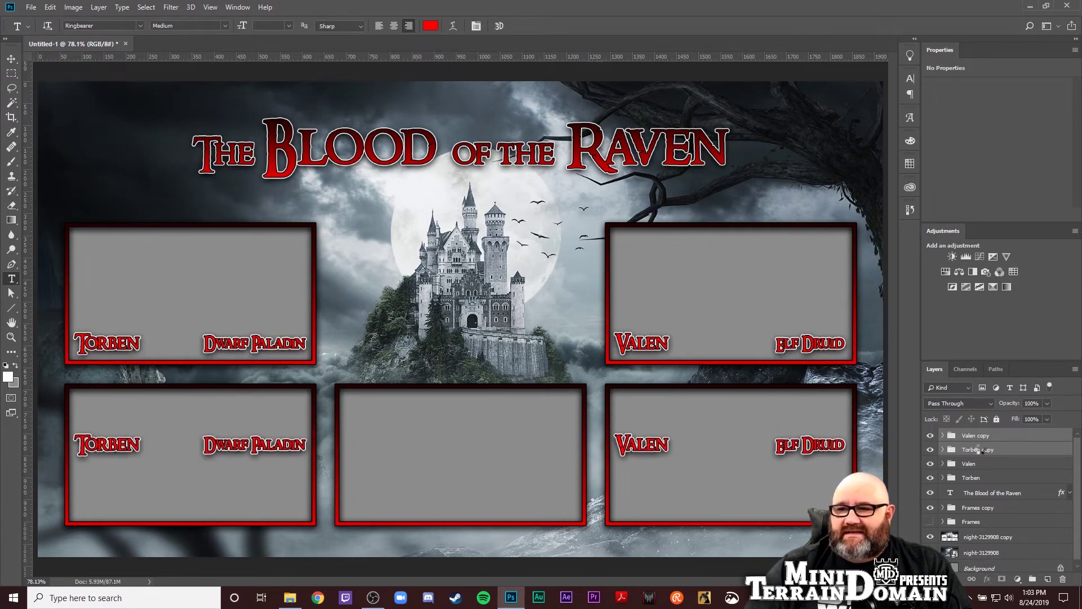
key(ctrl+shift+Down)
key(ctrl+shift+Down)
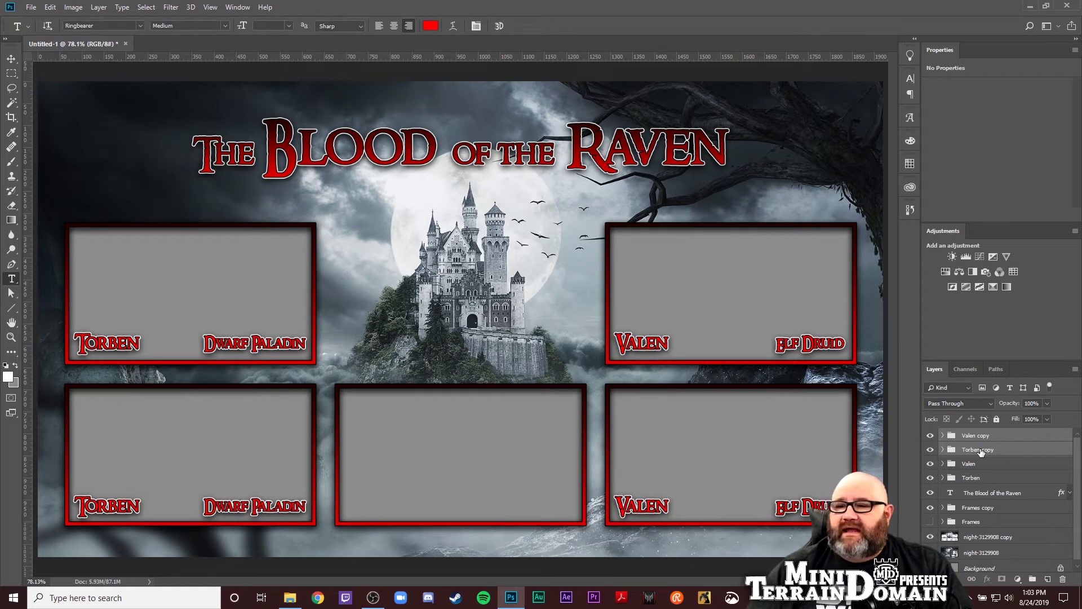
Retype the bottom-left frame's tags as 'GAYLE' and 'Human Rogue'.
double_click(96, 500)
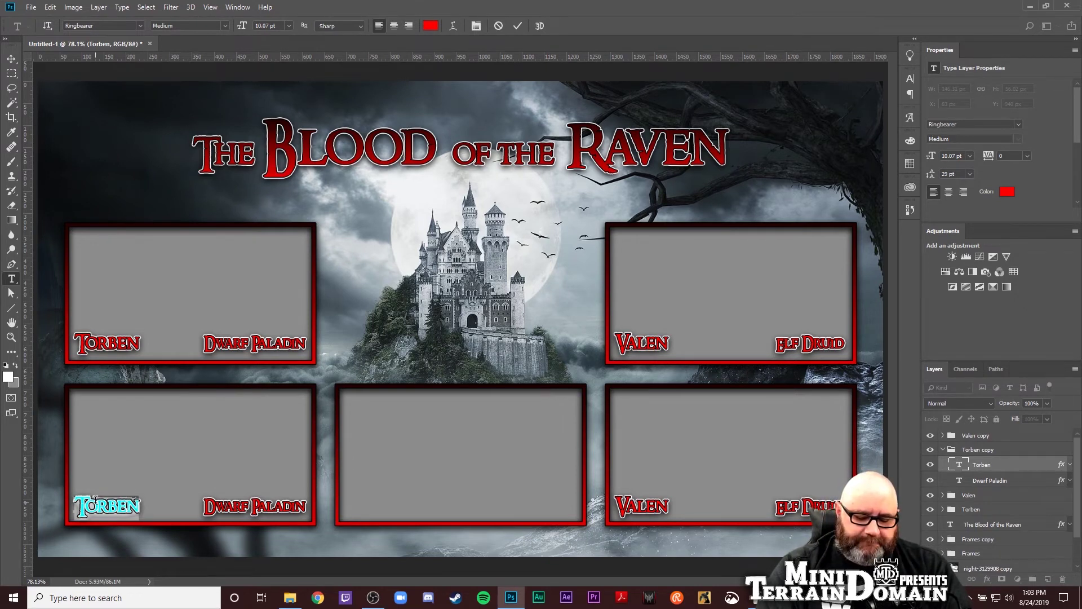
text(GAYLE)
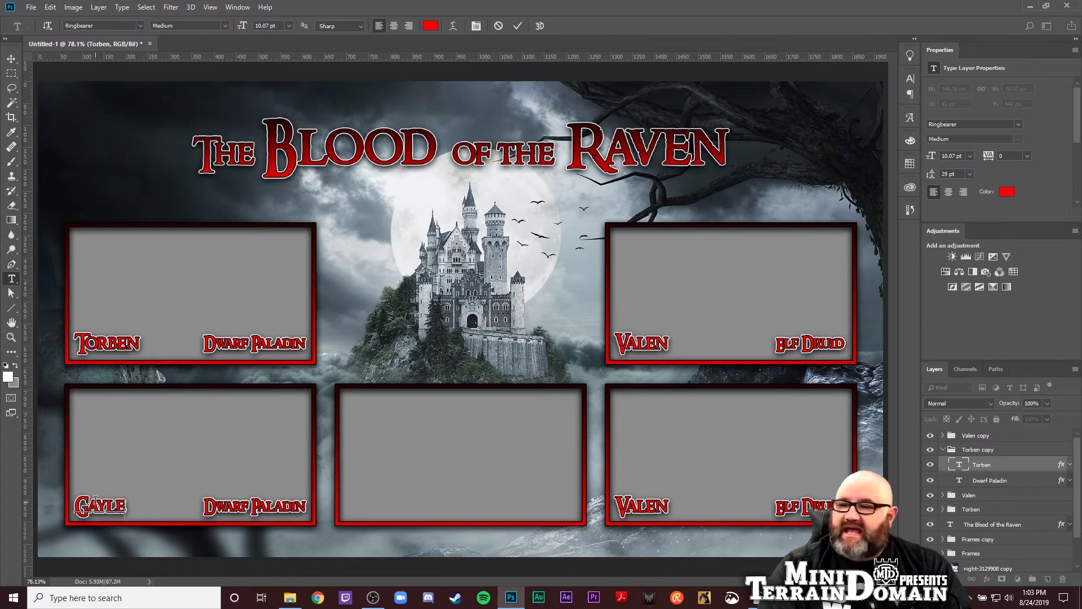
click(279, 515)
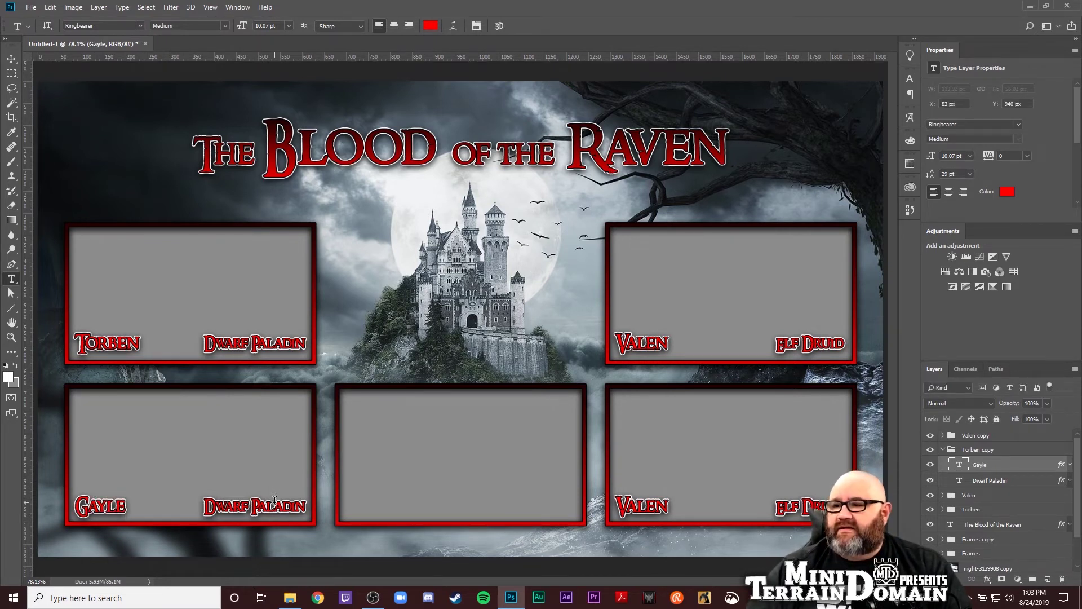
click(274, 504)
triple_click(274, 503)
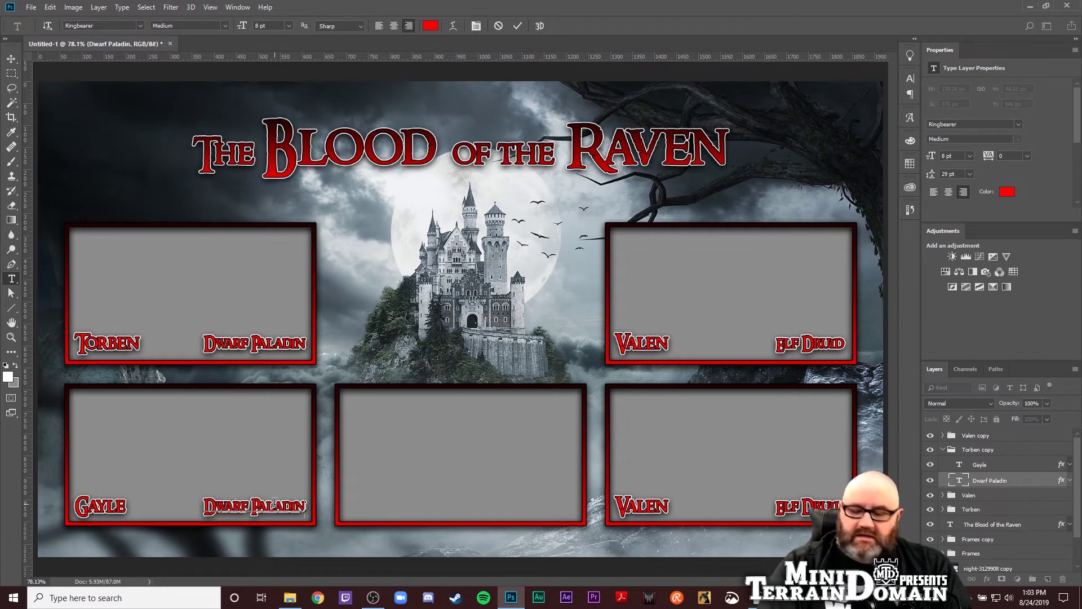
text(Human R)
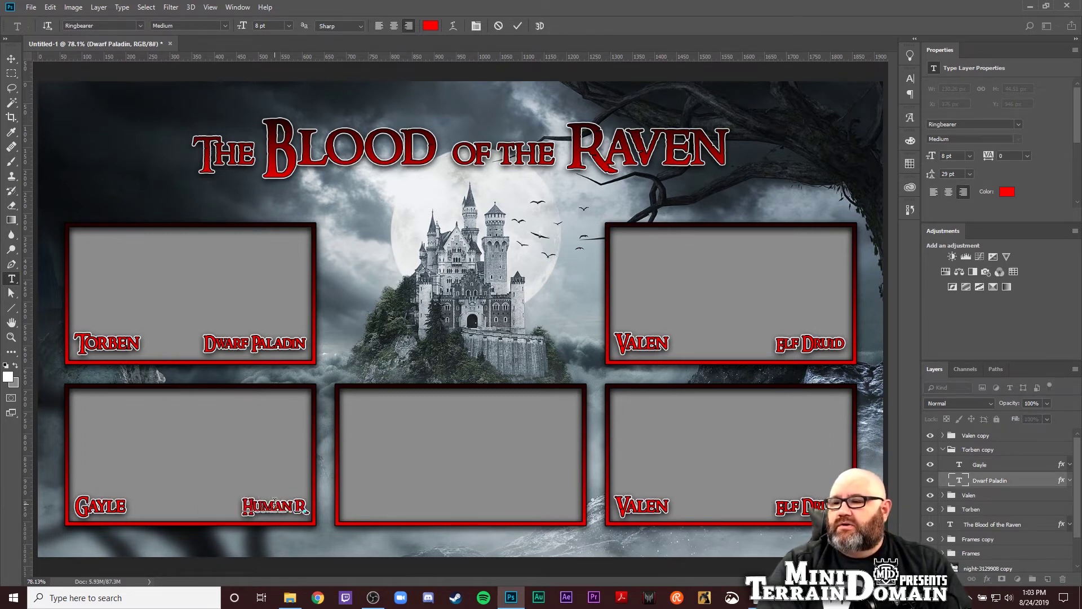
text(Rog)
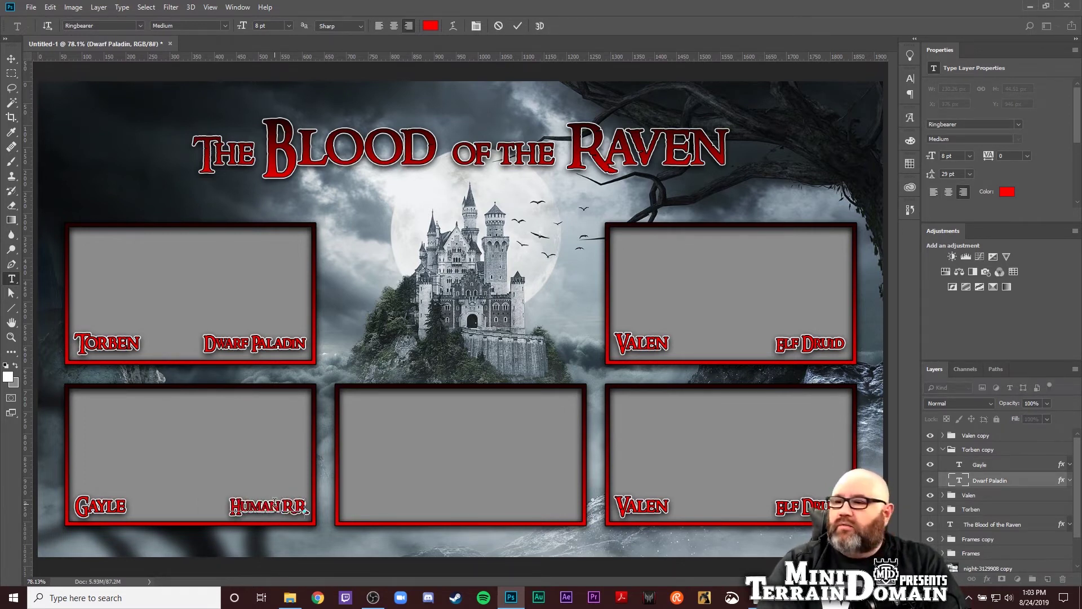
key(BackSpace)
key(BackSpace)
key(BackSpace)
key(BackSpace)
text(Rogue)
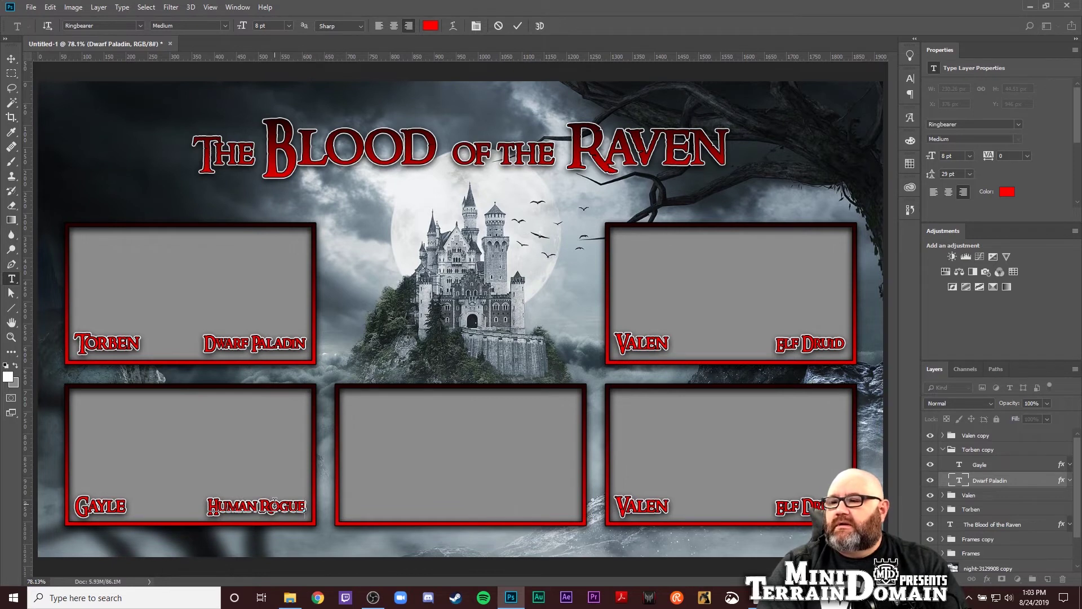
key(ctrl+Return)
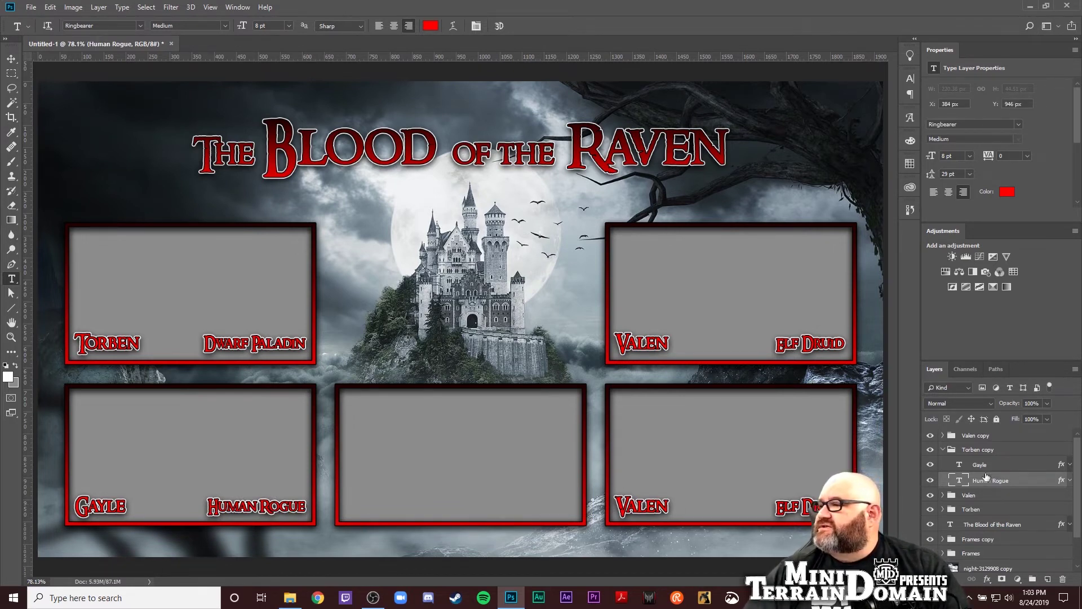
Rename that Torben copy group to 'Gayle'.
double_click(979, 451)
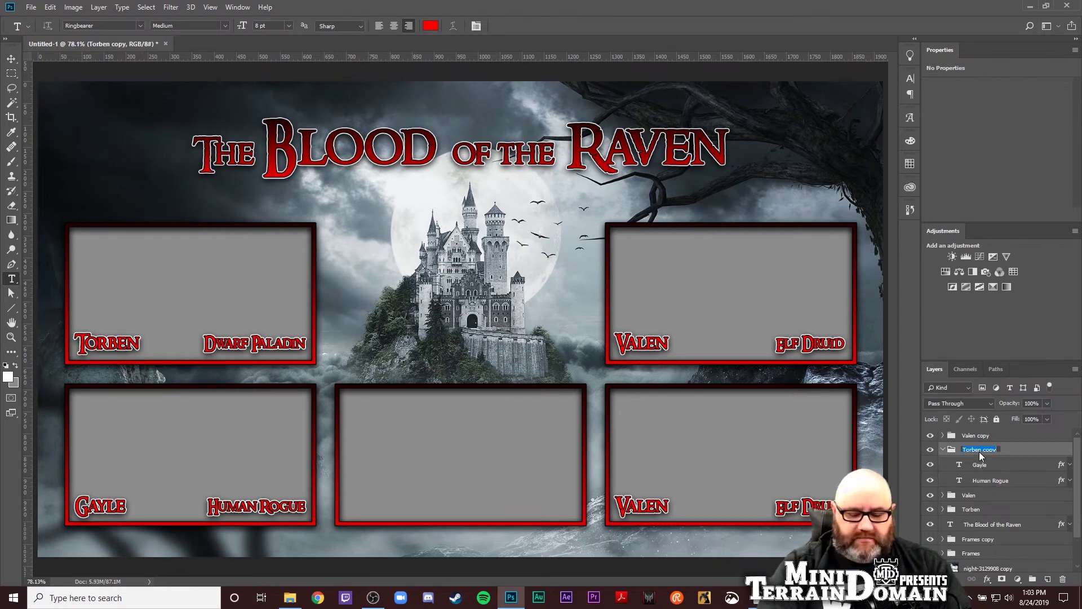
text(Gayle)
key(Return)
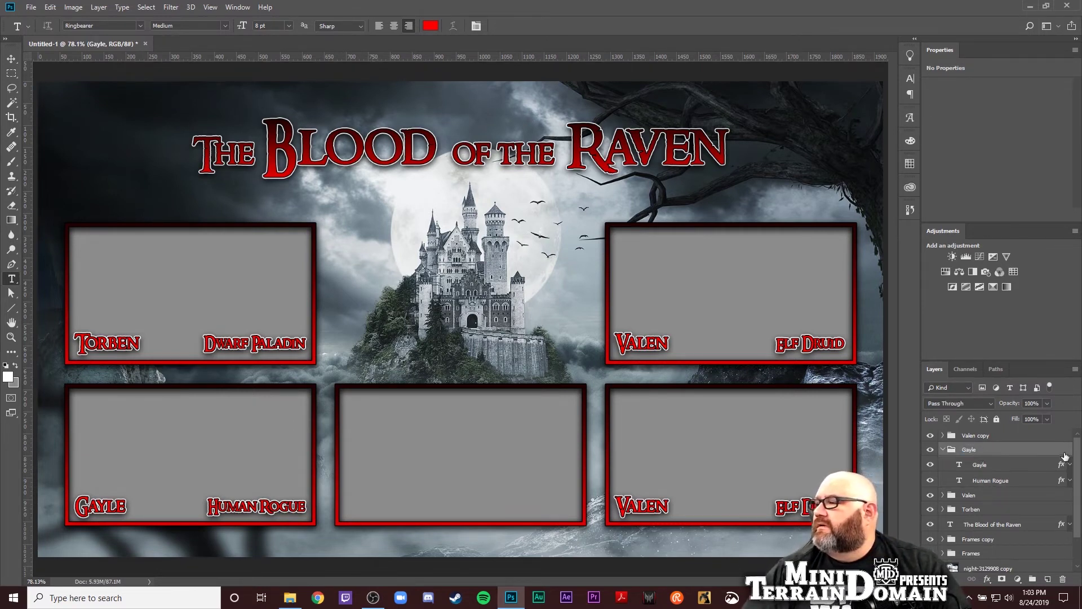
Change the name in the bottom-right frame's Valen copy tags to Parmax.
click(943, 449)
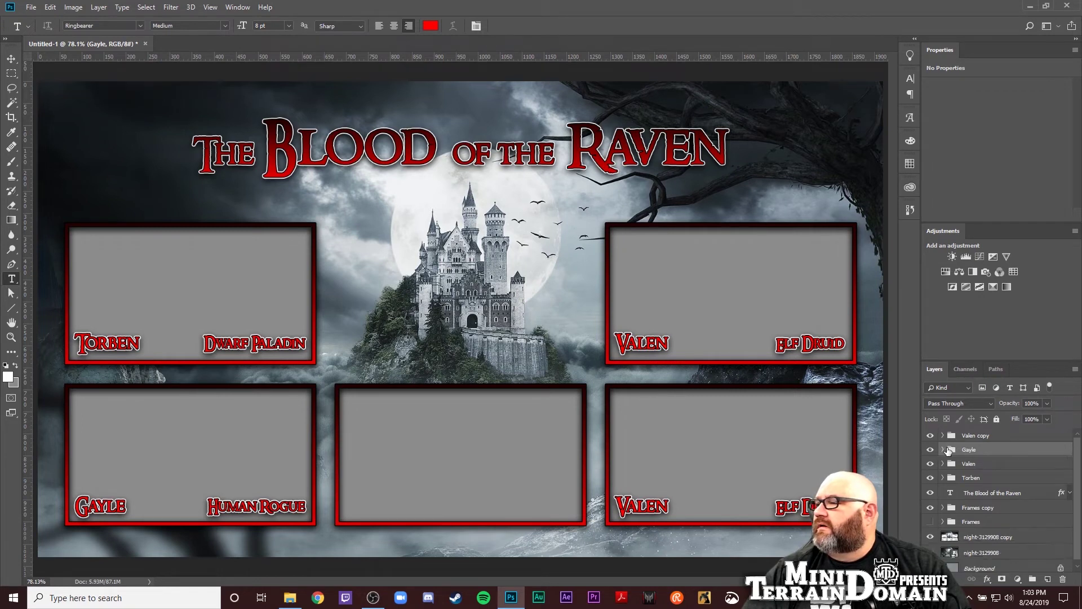
click(974, 435)
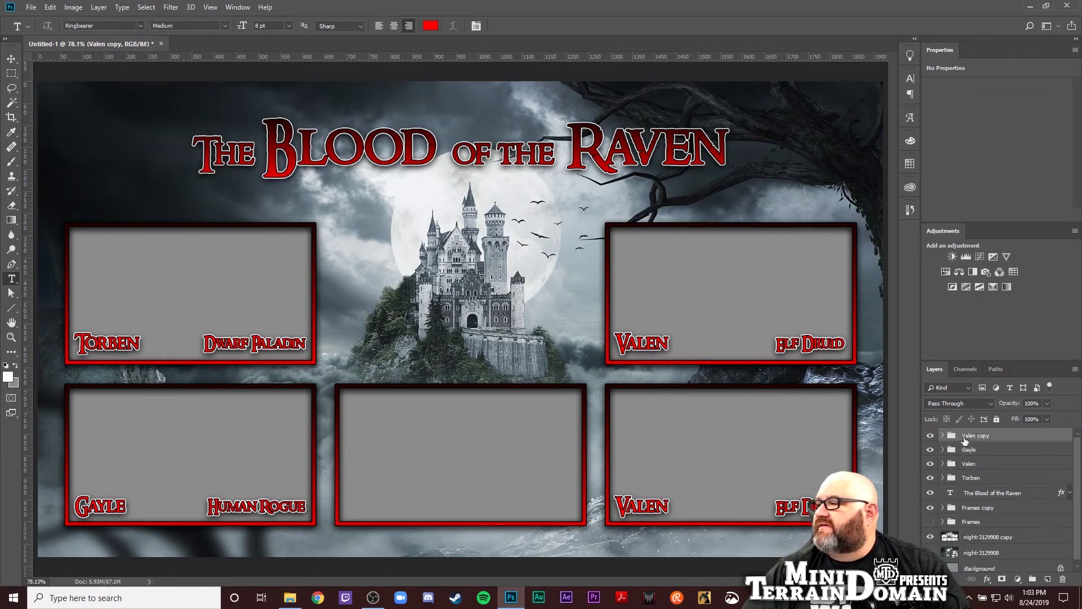
double_click(650, 504)
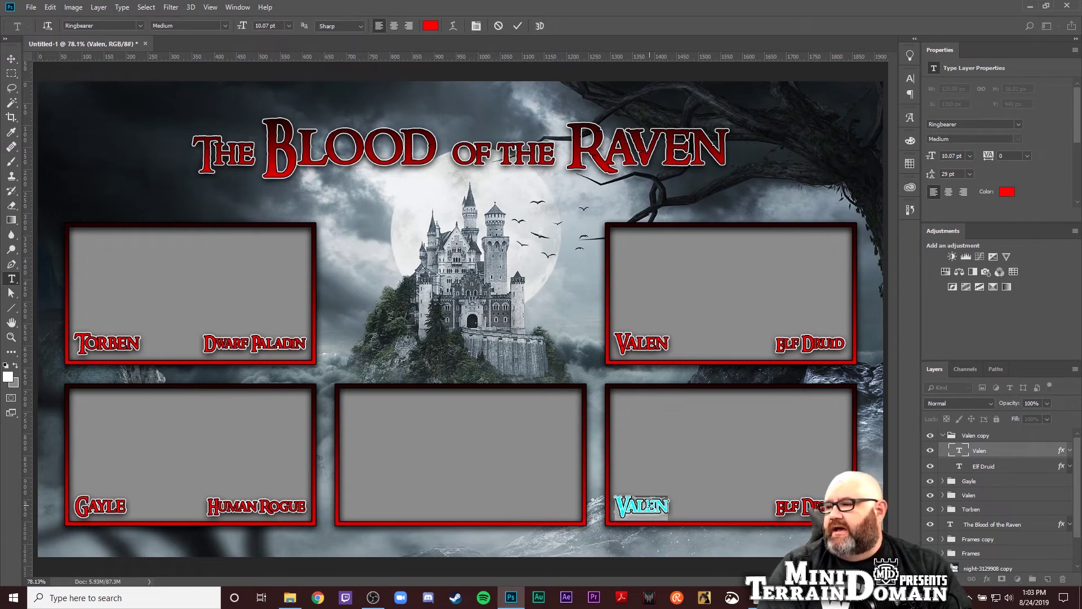
text(Par)
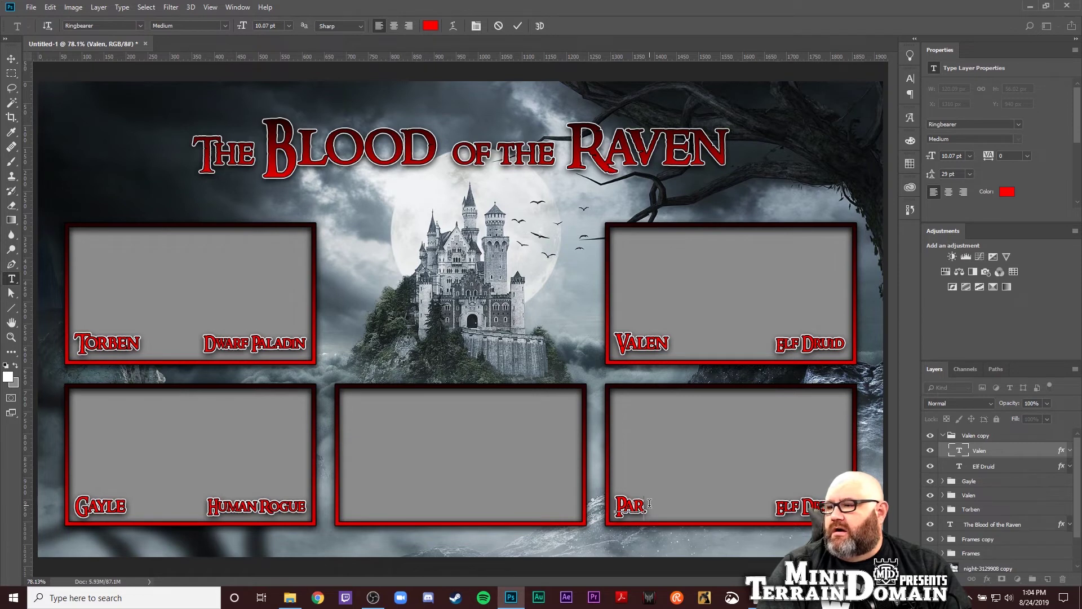
text(max)
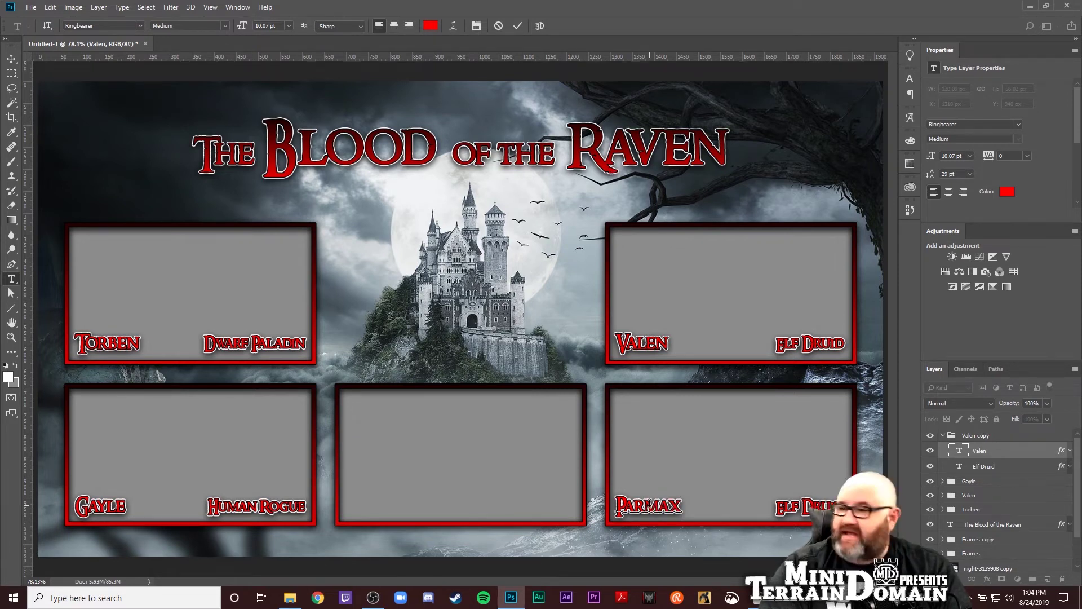
key(ctrl+Return)
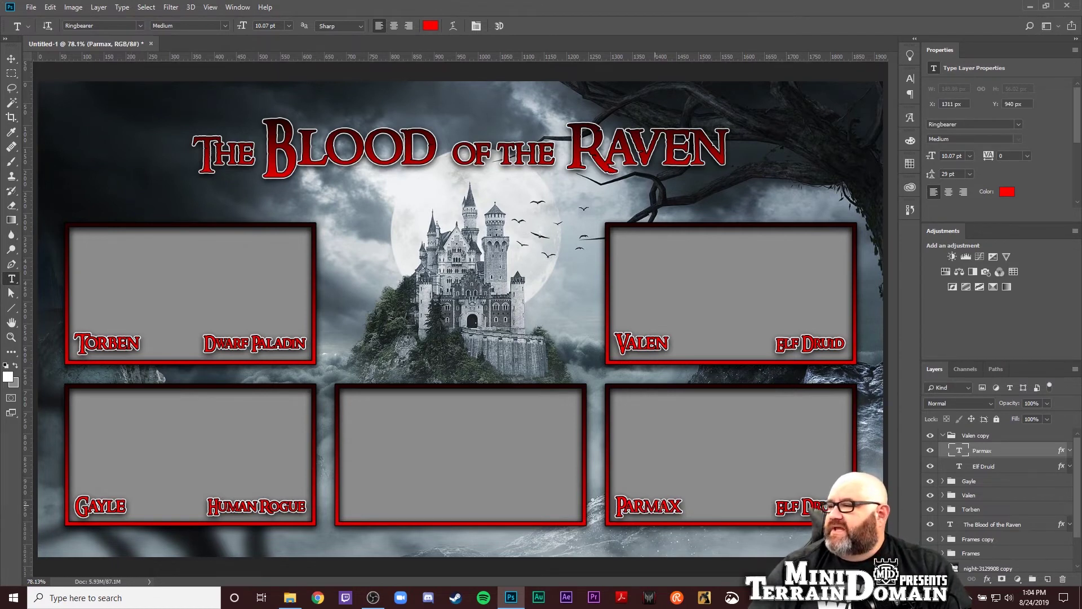
Replace the Elf Druid class text with Dragonborn Wizard.
click(806, 505)
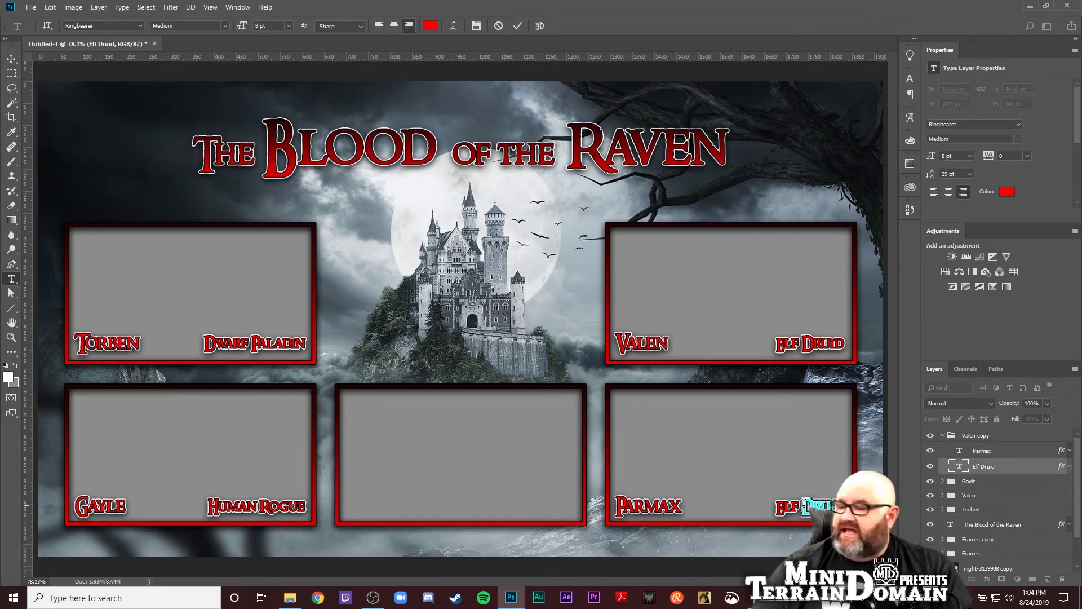
key(ctrl+a)
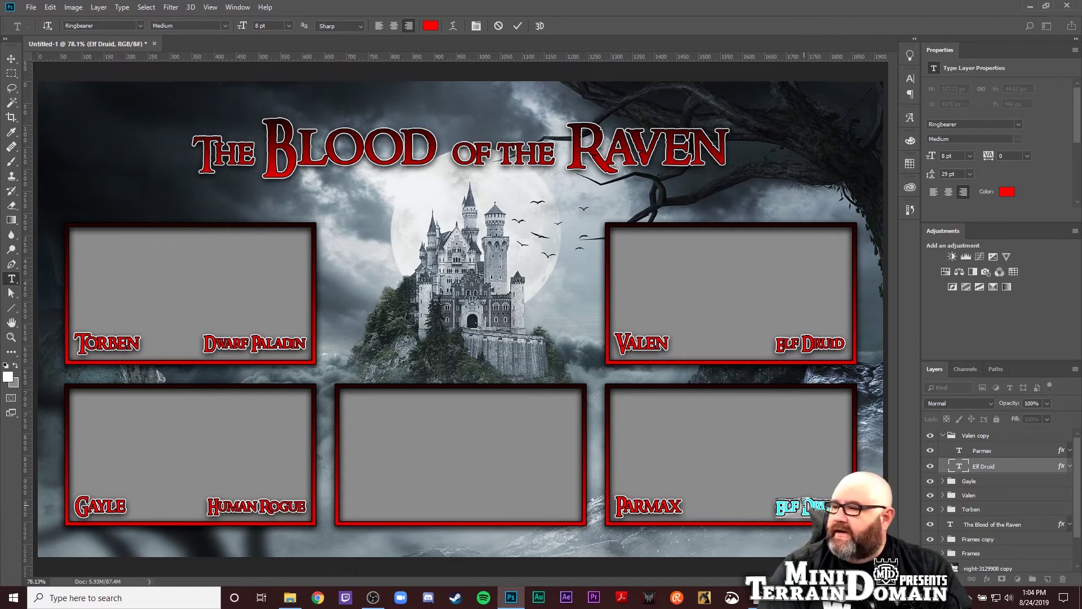
key(BackSpace)
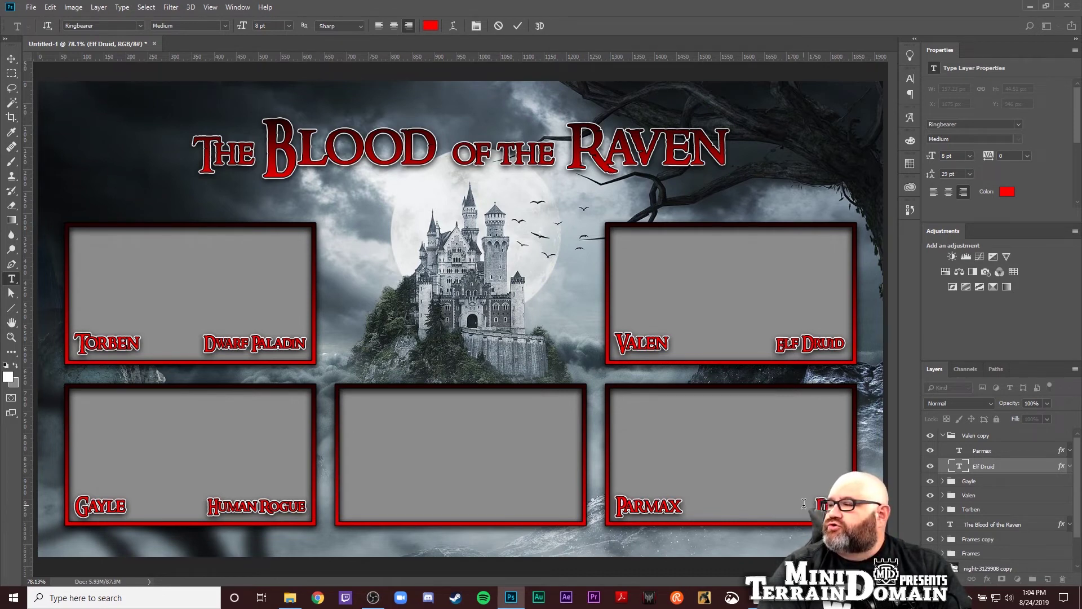
text(Dragonborn)
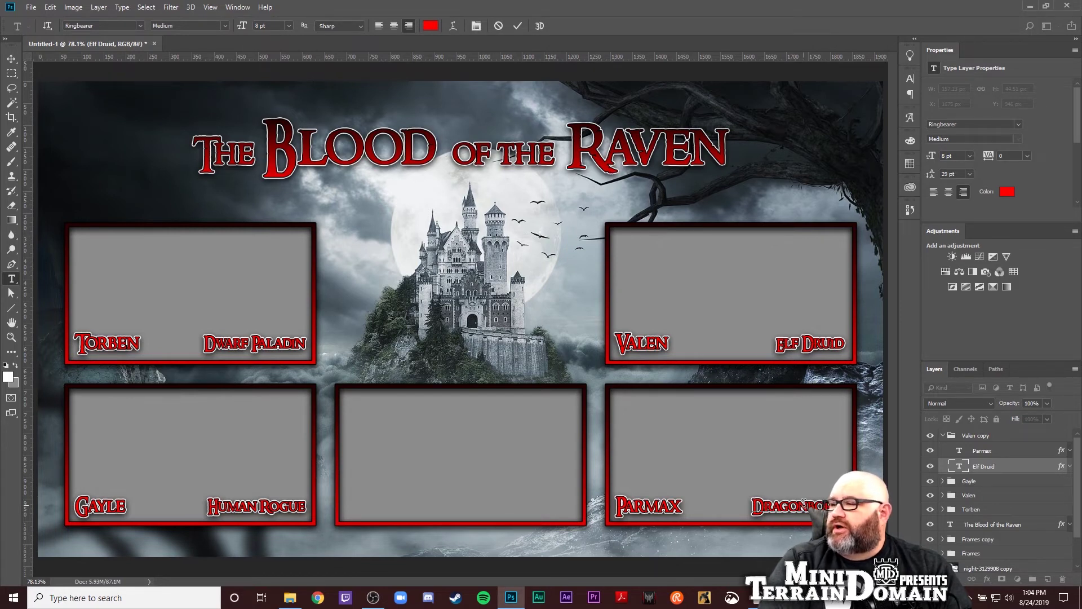
text( Siza)
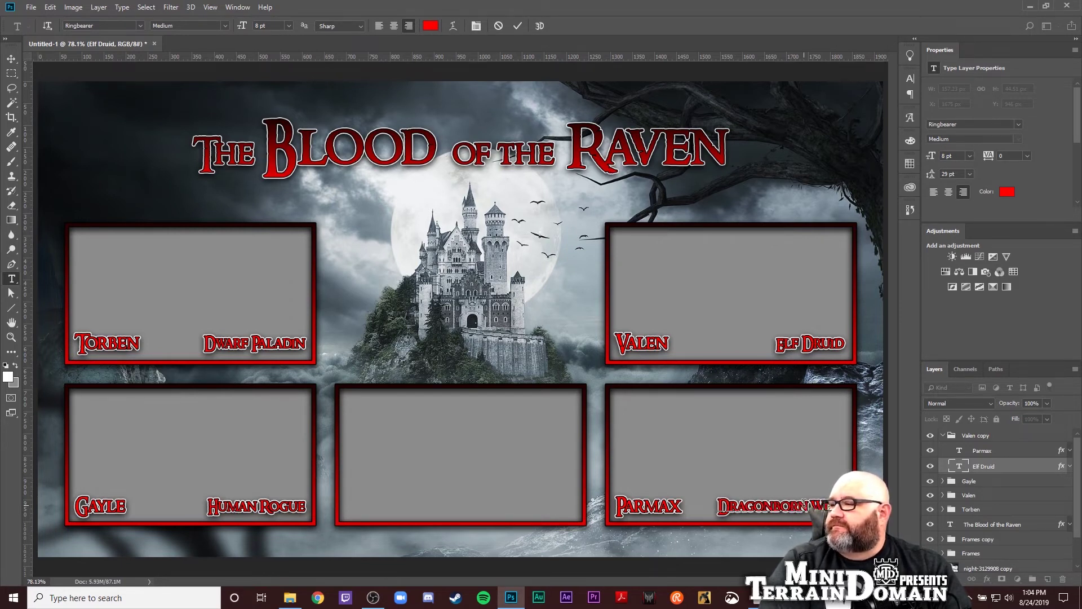
text(rd)
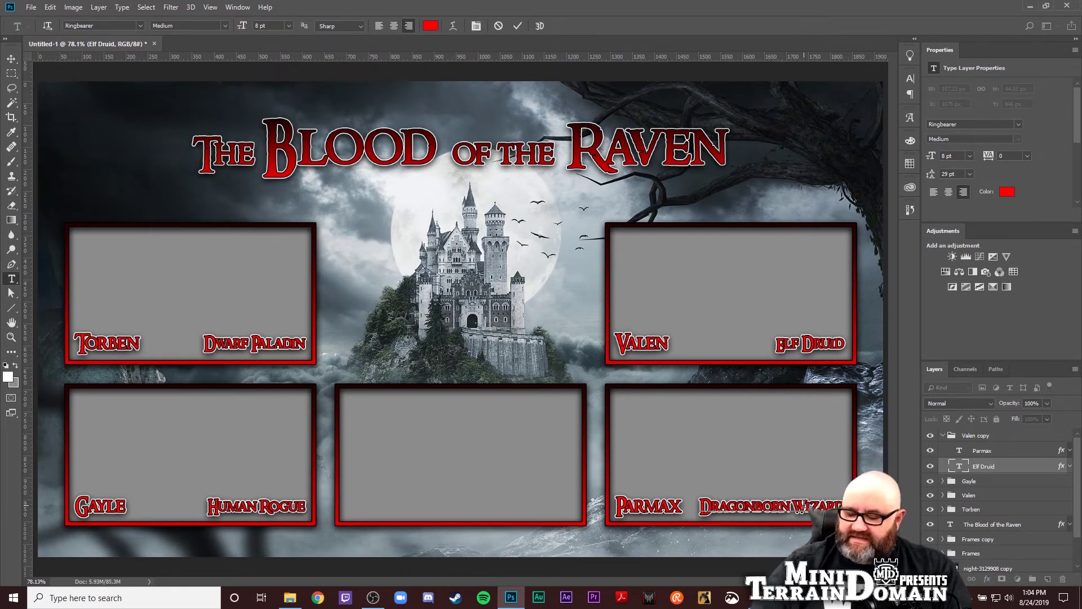
click(765, 532)
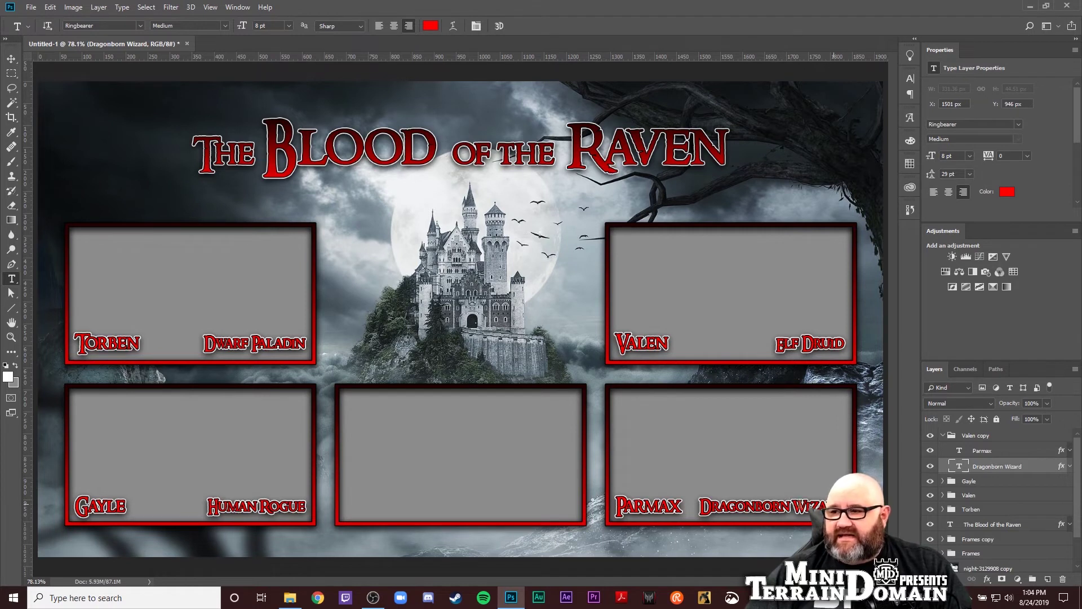
Rename the Valen copy group to Parmax and duplicate it with Ctrl+J.
click(942, 435)
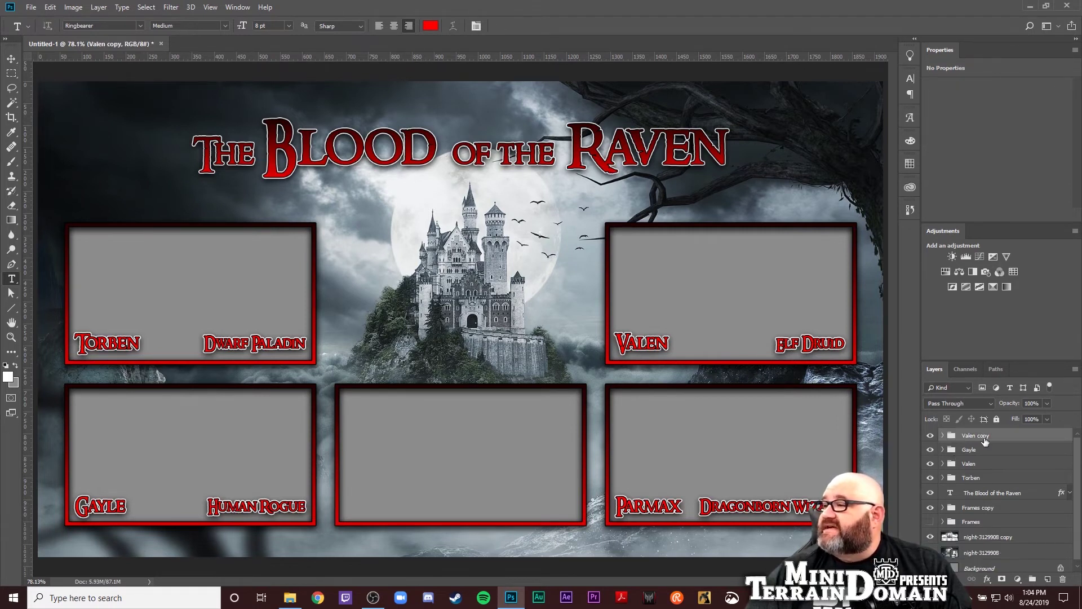
double_click(974, 435)
text(Parmax)
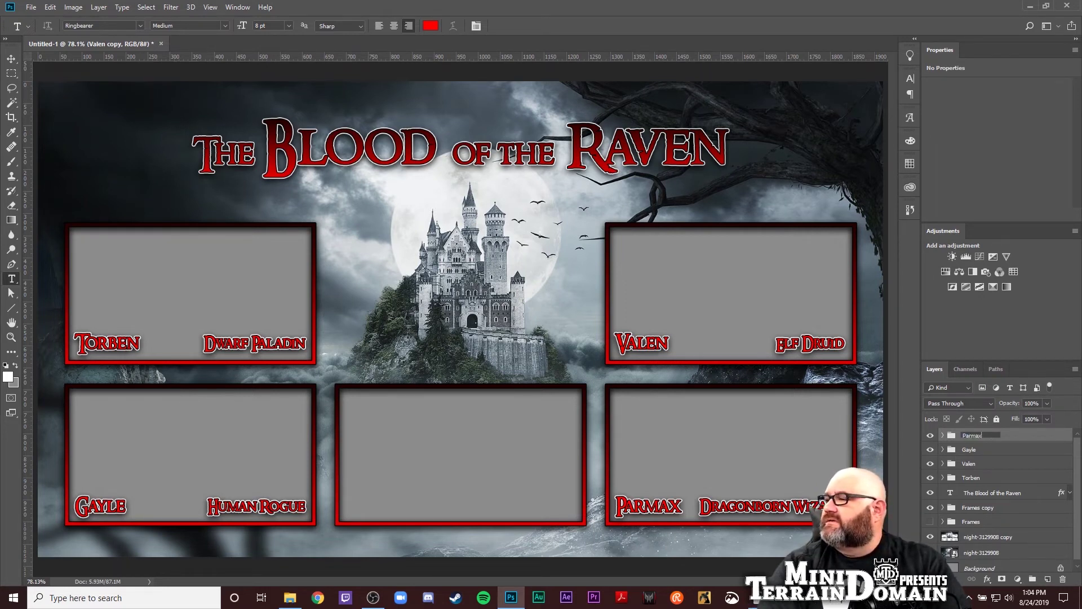
key(Return)
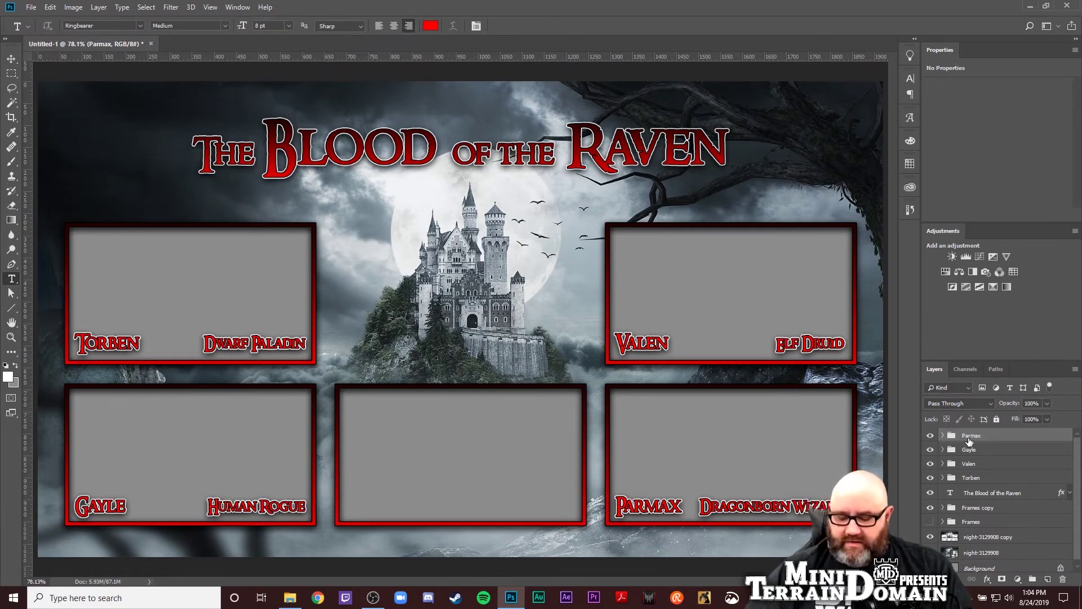
key(ctrl+j)
Nudge the copied tags left into the middle frame and name the group Dungeon Master.
key(ctrl+shift+Left)
key(ctrl+shift+Left)
key(ctrl+shift+Left)
key(ctrl+shift+Left)
key(ctrl+shift+Left)
key(ctrl+shift+Left)
key(ctrl+shift+Left)
key(ctrl+shift+Left)
key(ctrl+shift+Left)
key(ctrl+shift+Left)
key(ctrl+shift+Left)
key(ctrl+shift+Left)
key(ctrl+shift+Left)
key(ctrl+shift+Left)
key(ctrl+shift+Left)
key(ctrl+shift+Left)
key(ctrl+shift+Left)
key(ctrl+shift+Left)
key(ctrl+shift+Left)
key(ctrl+shift+Left)
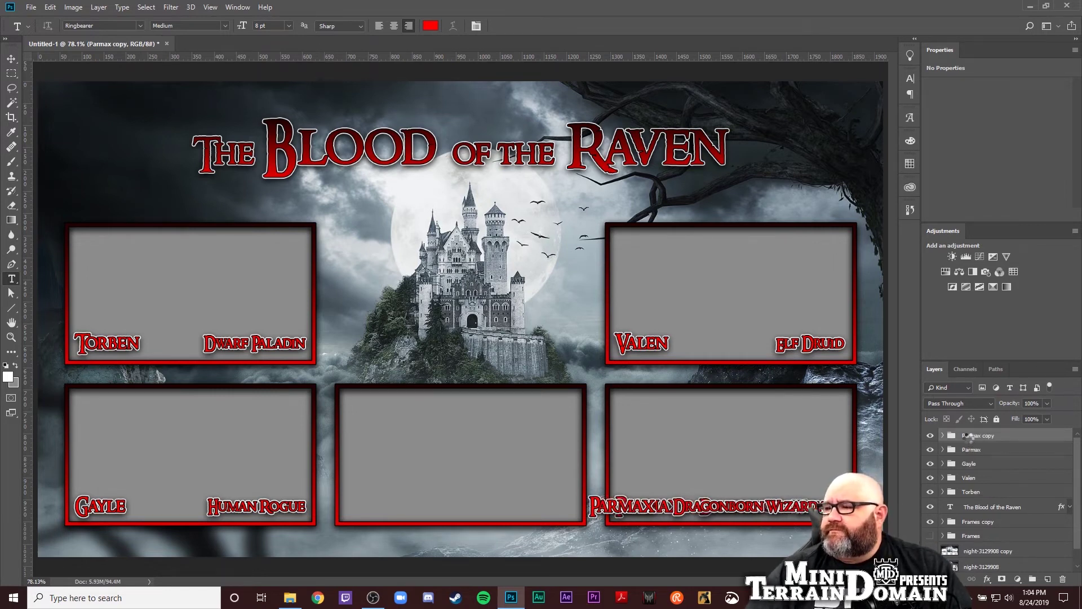
key(ctrl+shift+Left)
key(ctrl+shift+Left)
key(ctrl+shift+Left)
key(ctrl+shift+Left)
key(ctrl+shift+Left)
key(ctrl+shift+Left)
key(ctrl+shift+Left)
key(ctrl+shift+Left)
key(ctrl+shift+Left)
key(ctrl+shift+Left)
key(ctrl+shift+Left)
key(ctrl+shift+Left)
key(ctrl+shift+Left)
key(ctrl+shift+Left)
key(ctrl+shift+Left)
key(ctrl+shift+Left)
key(ctrl+shift+Left)
key(ctrl+shift+Left)
key(ctrl+shift+Left)
key(ctrl+shift+Left)
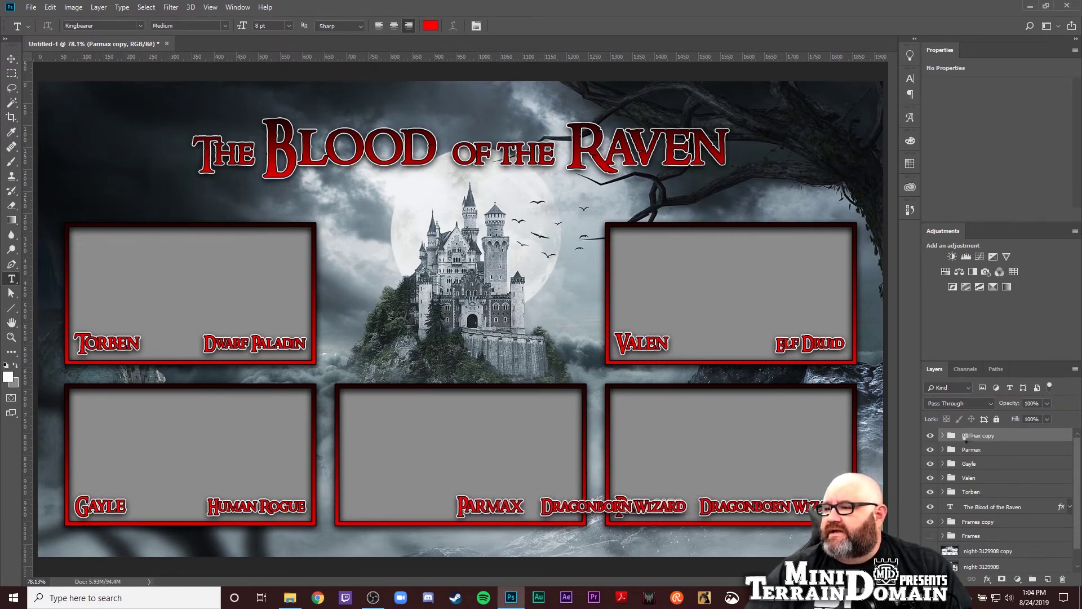
key(ctrl+shift+Left)
key(ctrl+shift+Left)
key(ctrl+shift+Left)
key(ctrl+shift+Left)
key(ctrl+shift+Left)
key(ctrl+shift+Left)
key(ctrl+shift+Left)
key(ctrl+shift+Left)
key(ctrl+shift+Left)
key(ctrl+shift+Left)
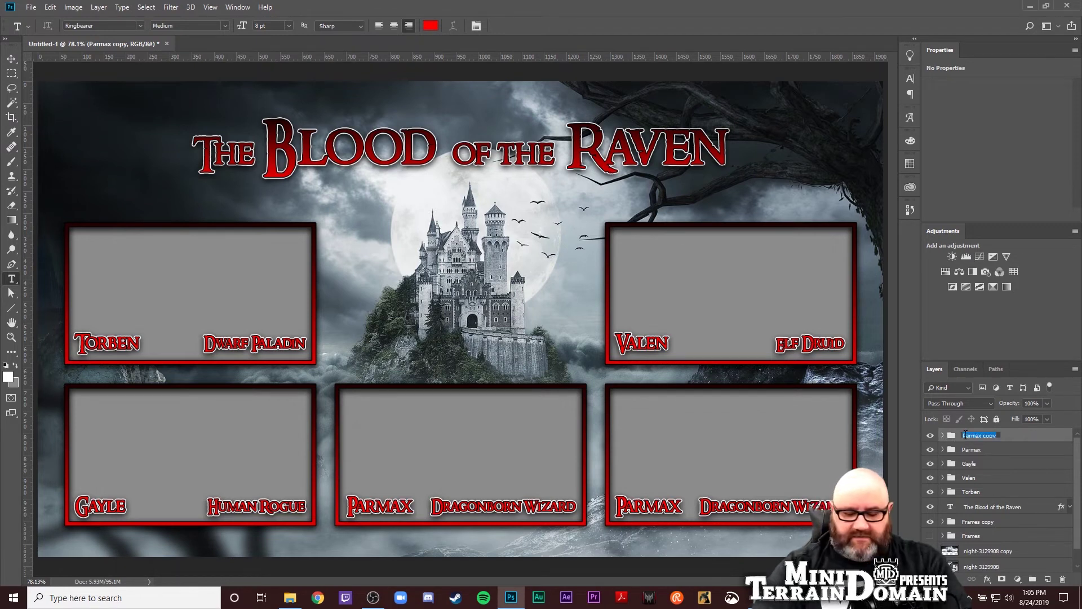
text(Dungeon Master)
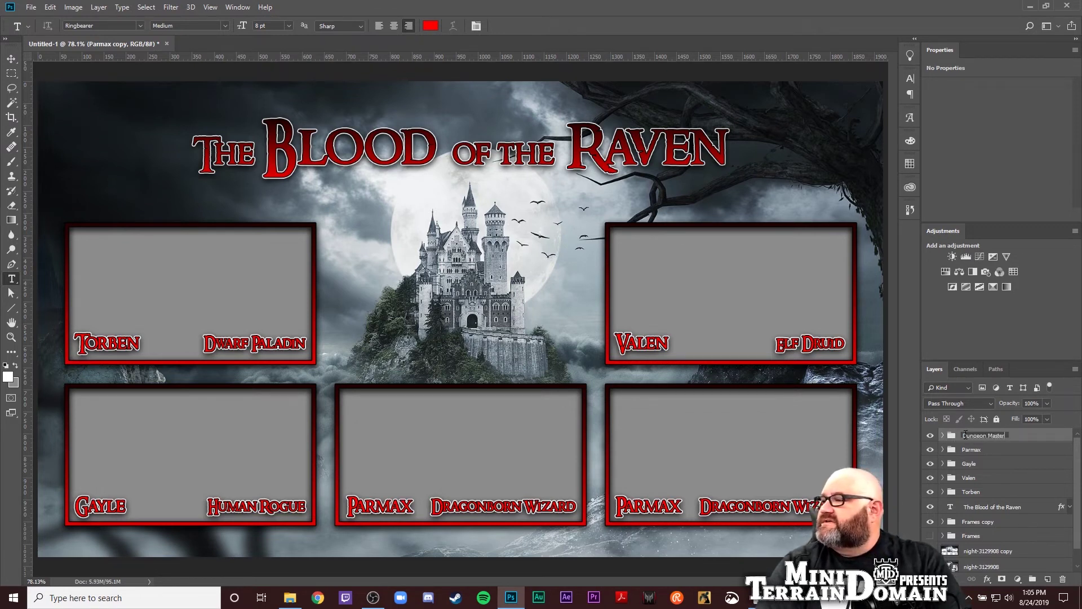
key(Return)
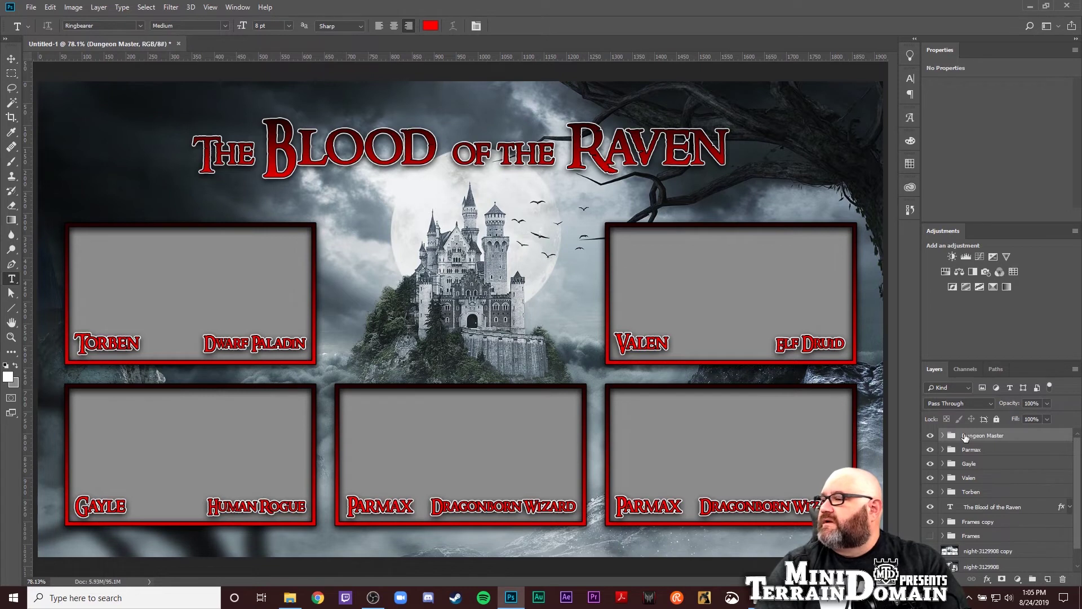
Change the middle frame's name text from Parmax to Jake.
double_click(360, 505)
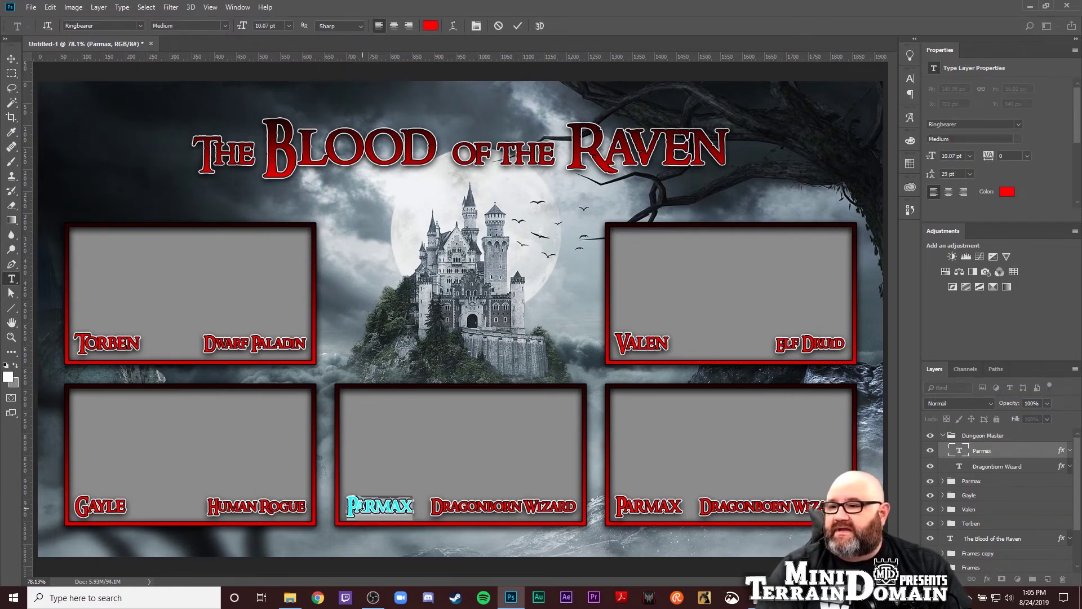
key(ctrl+a)
text(Jak)
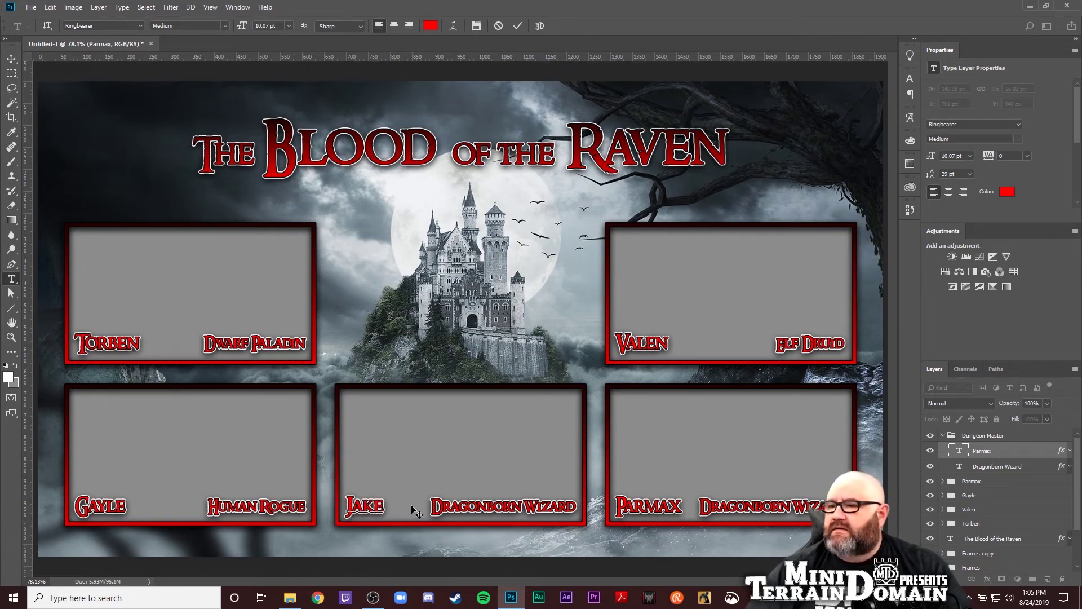
key(ctrl+Return)
Replace the Dragonborn Wizard class text with Dungeon Master.
click(446, 506)
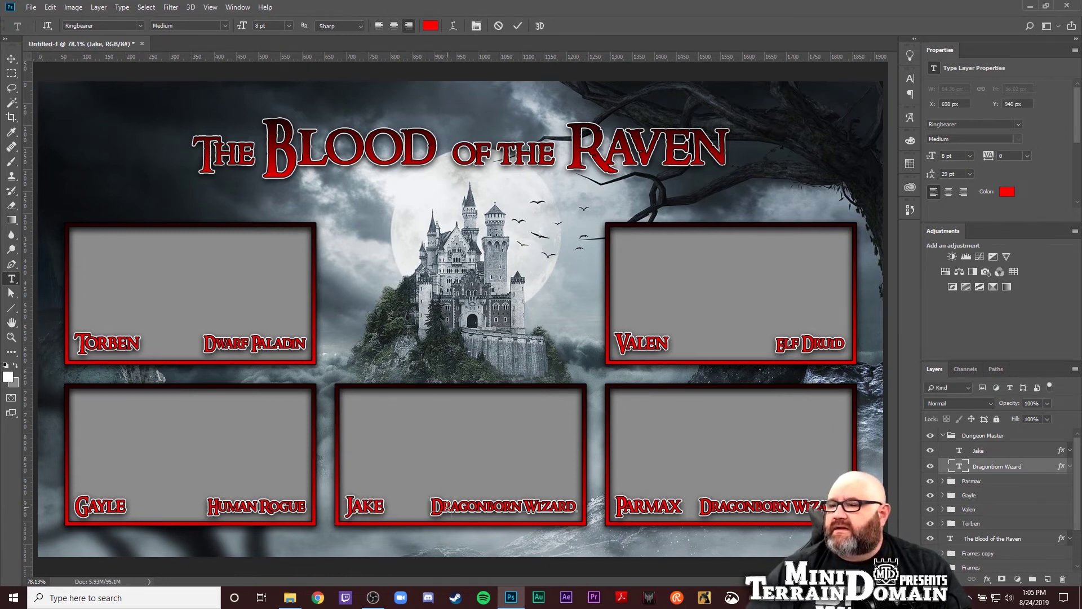
key(ctrl+a)
text(Dumme)
key(BackSpace)
key(BackSpace)
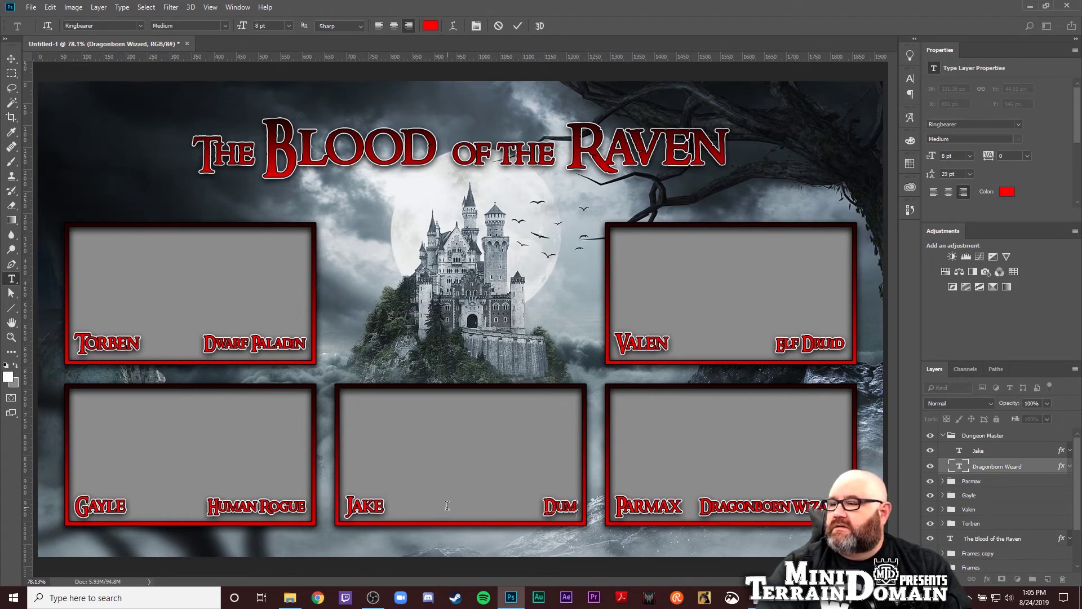
key(BackSpace)
text(ng)
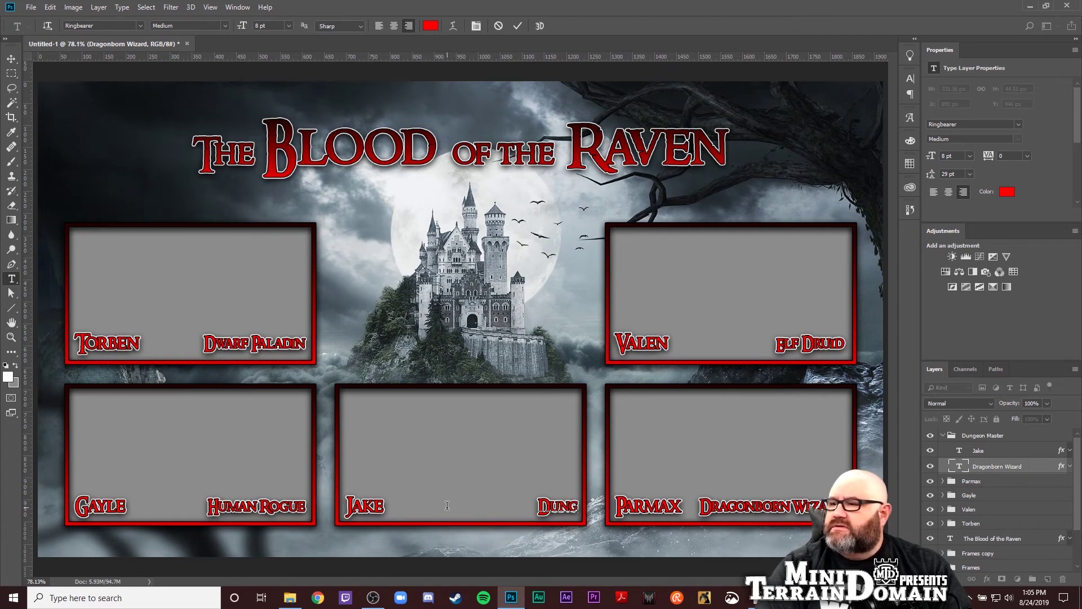
text(eon Master)
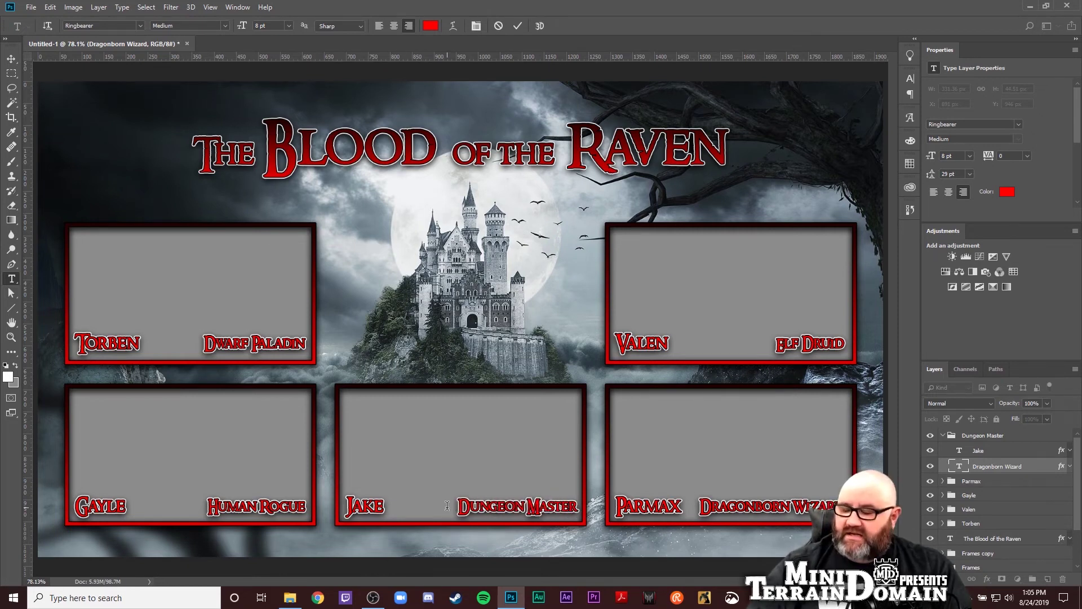
key(ctrl+Return)
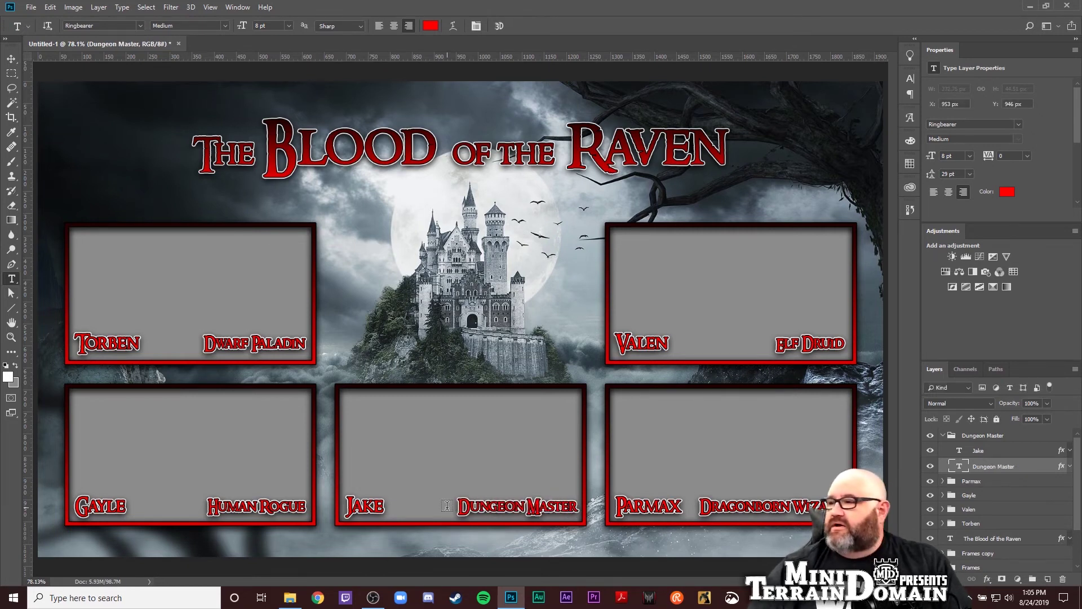
Group the five player tag groups, Dungeon Master through Torben, into a group named Names.
click(941, 436)
click(972, 438)
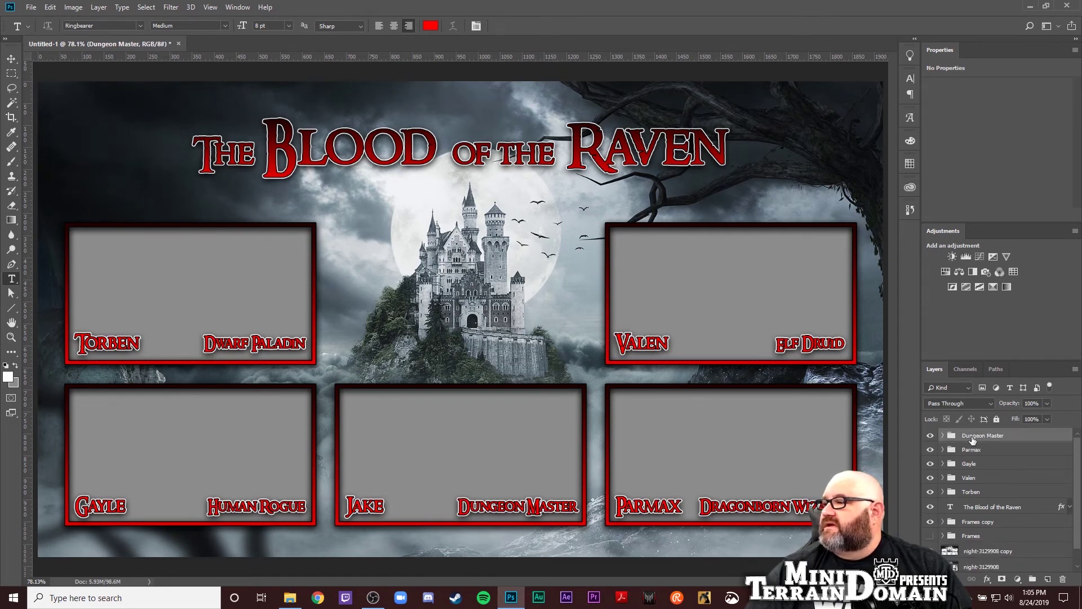
shift+click(978, 493)
key(ctrl+g)
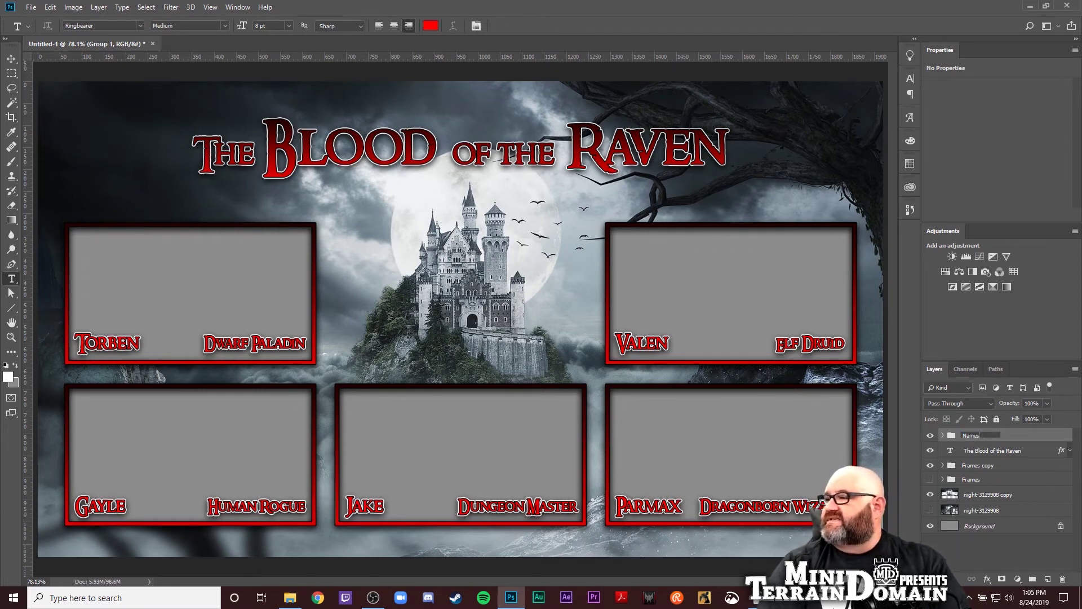
key(Return)
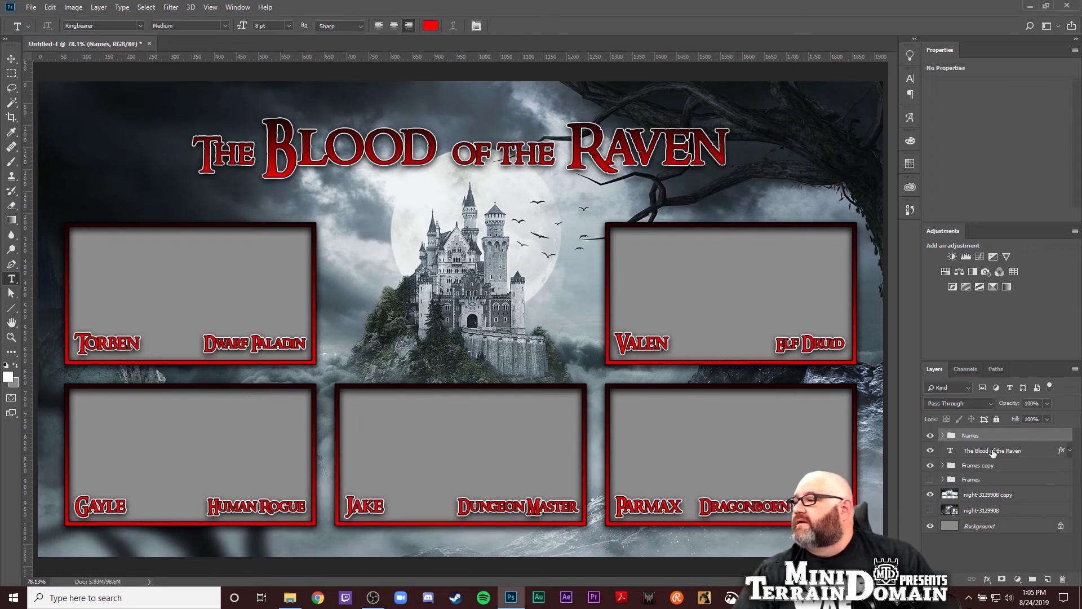
Keep the title layer above Names, then duplicate the Names group as Names copy.
drag(989, 456, 991, 436)
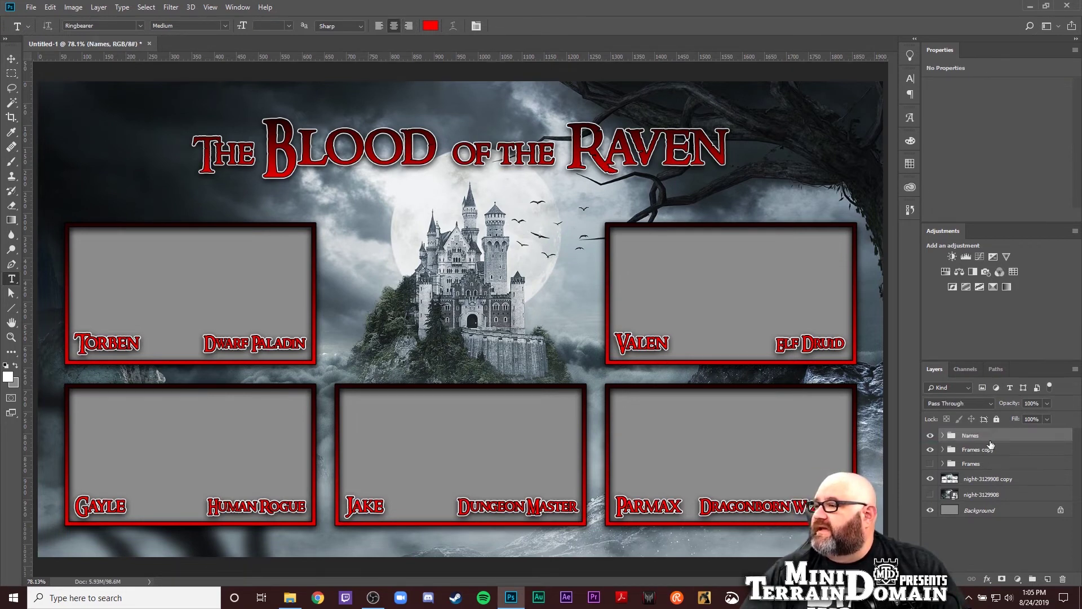
click(943, 436)
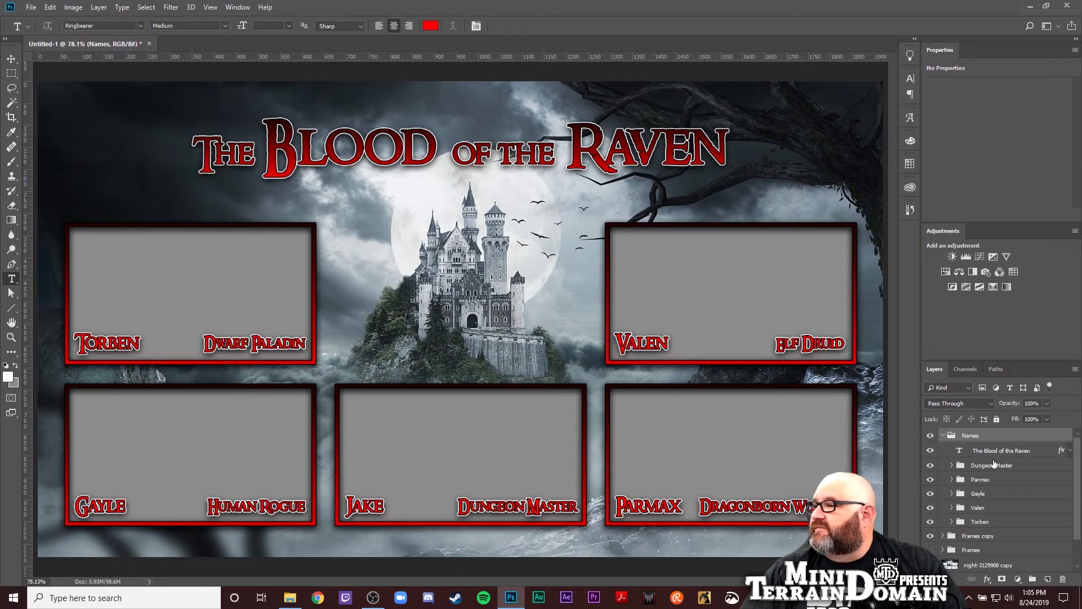
drag(994, 456, 993, 432)
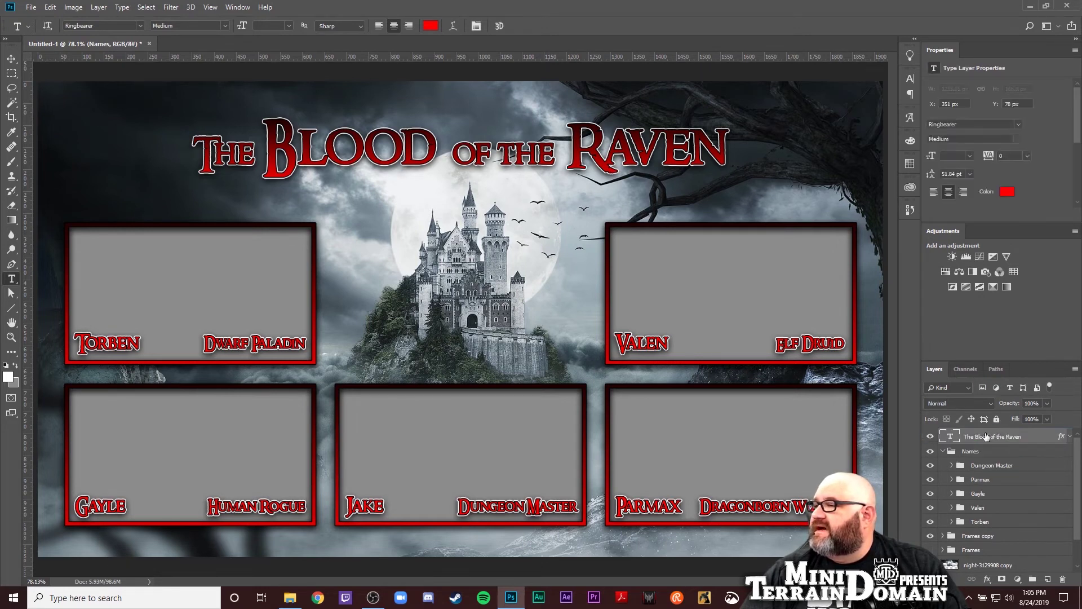
click(942, 452)
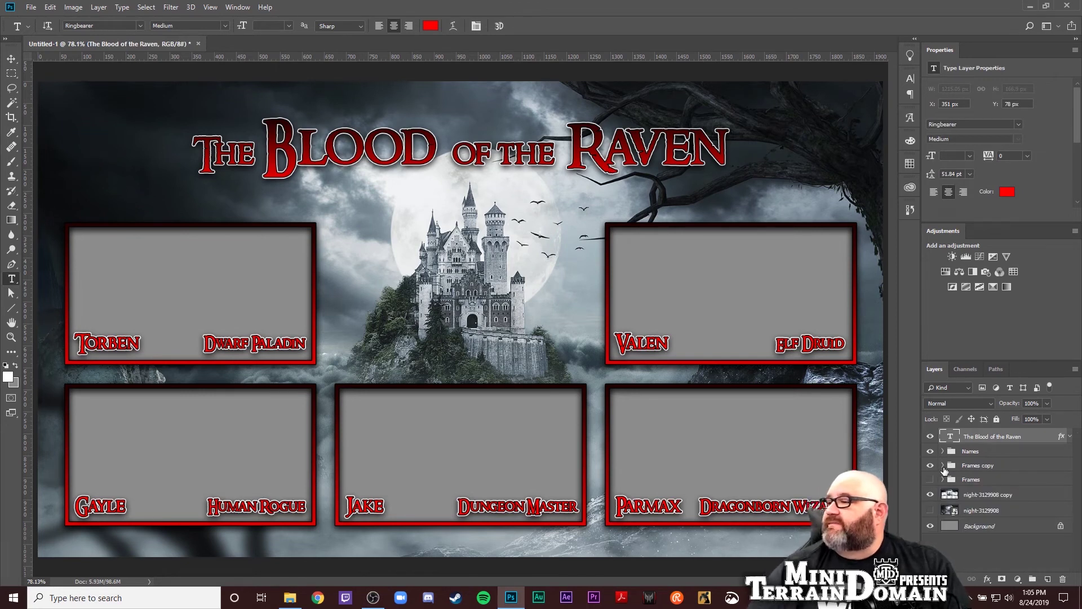
click(974, 453)
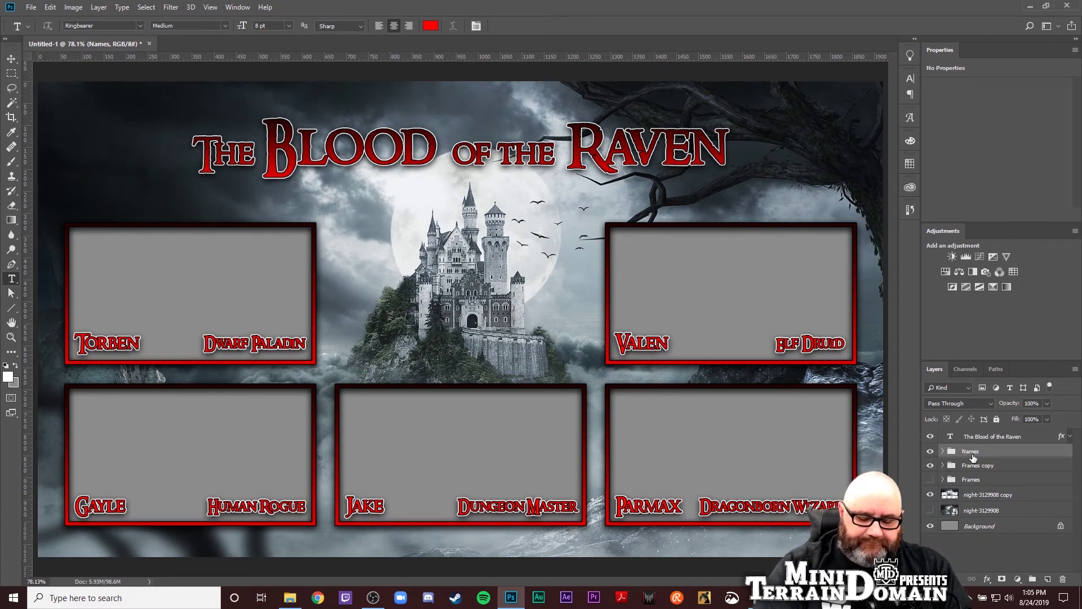
key(ctrl+j)
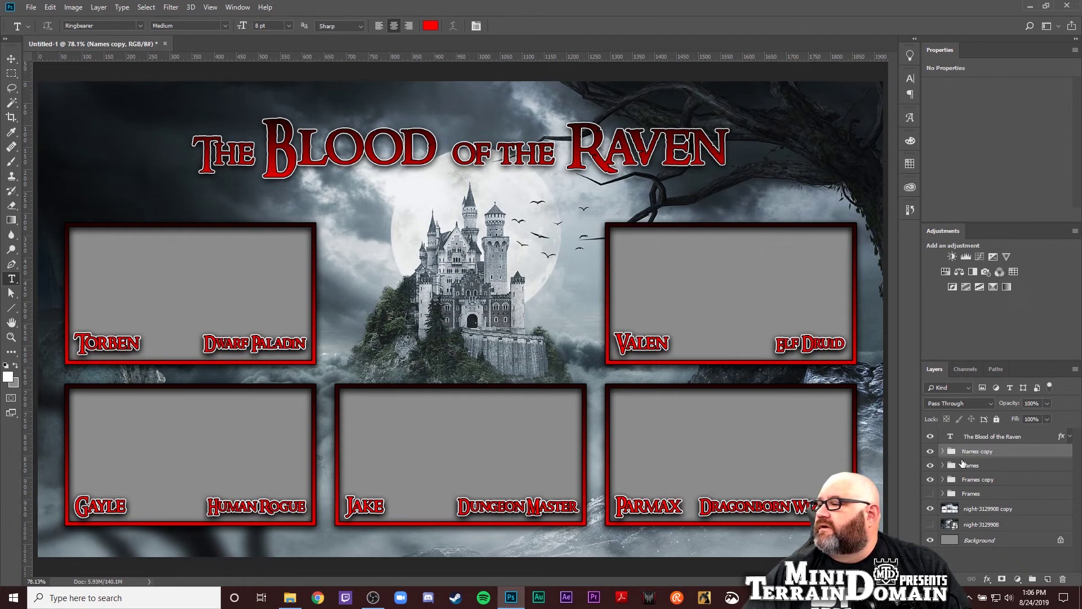
click(930, 466)
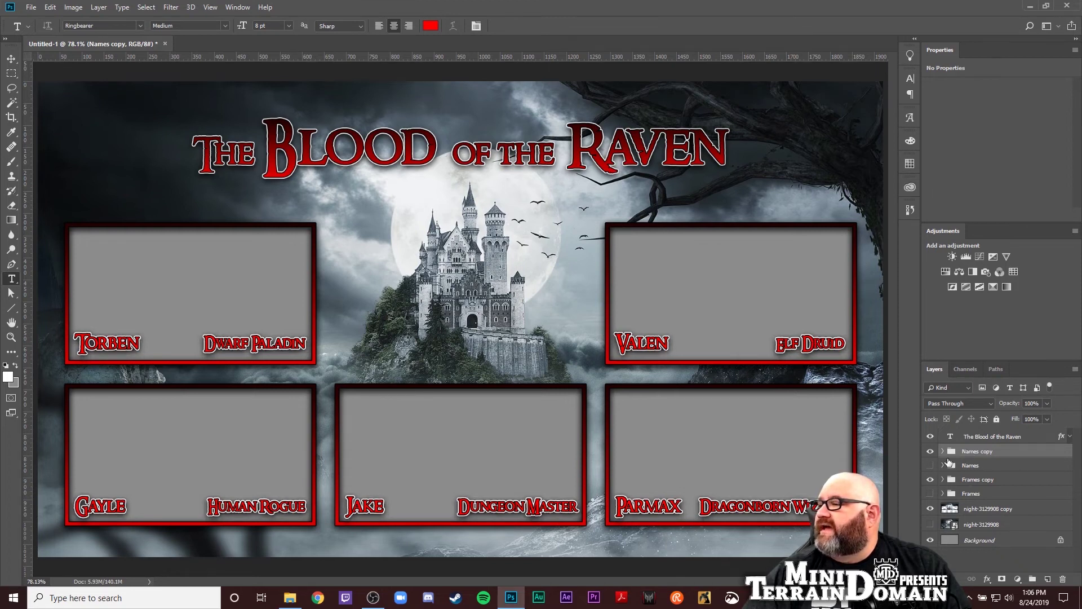
click(930, 541)
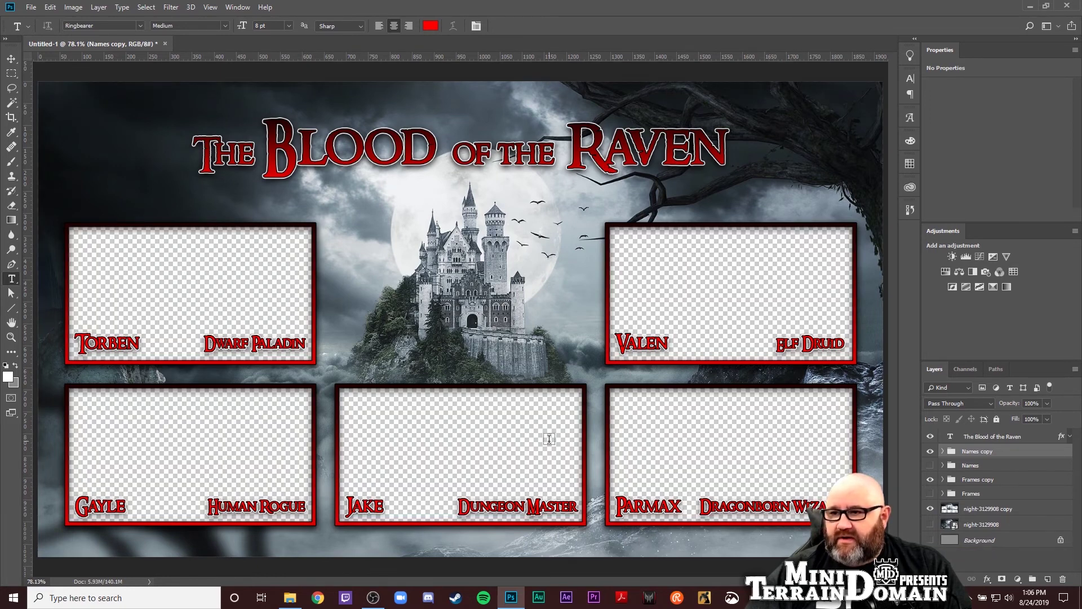
click(930, 540)
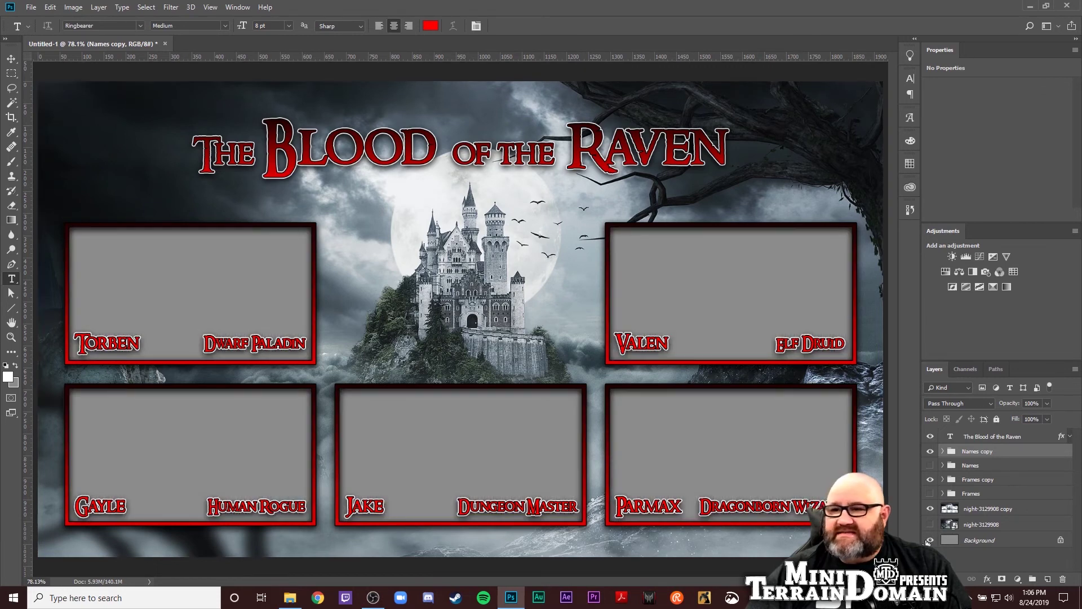
click(930, 541)
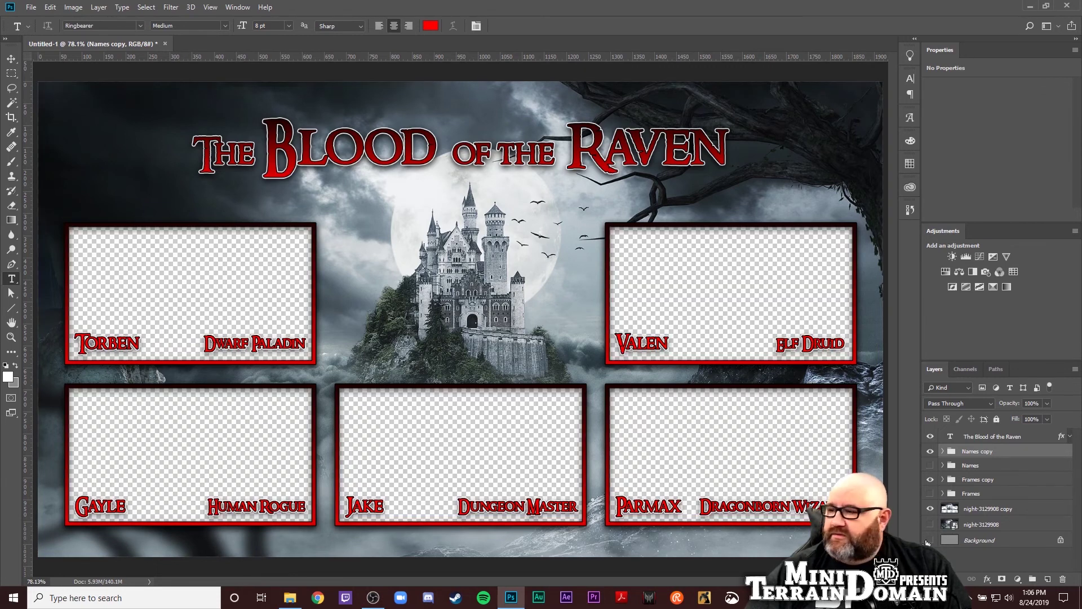
click(930, 540)
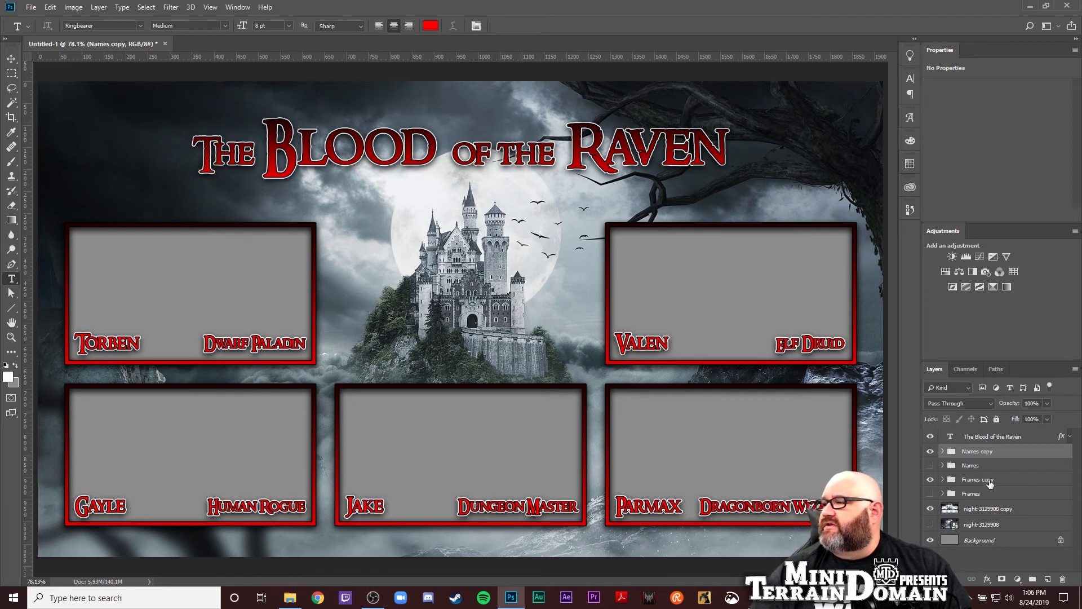
Group the title, Names and Frames layers together into a group named Overlay.
click(985, 439)
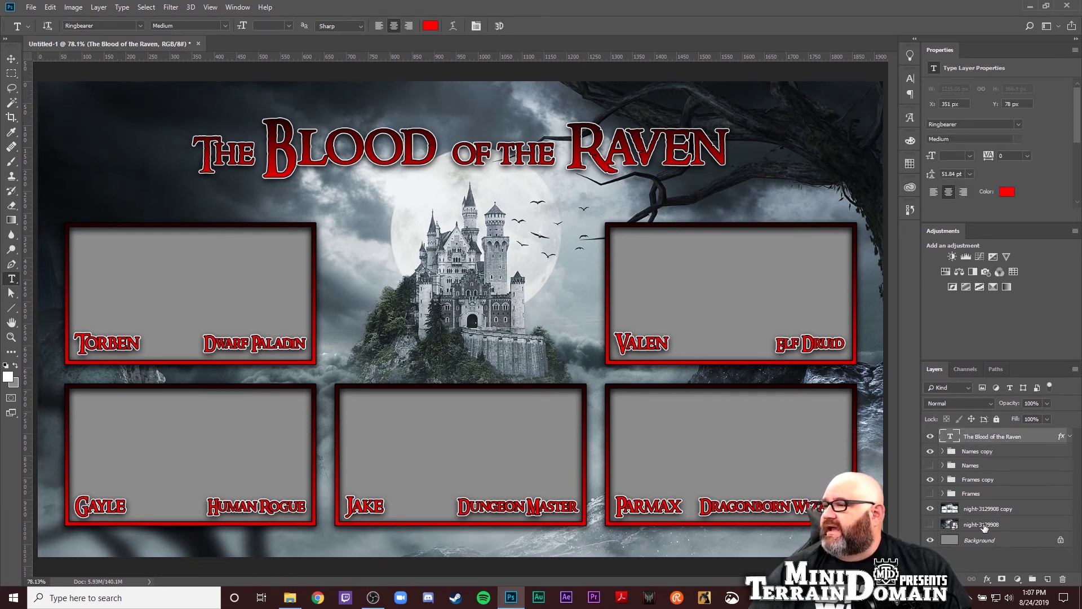
shift+click(983, 493)
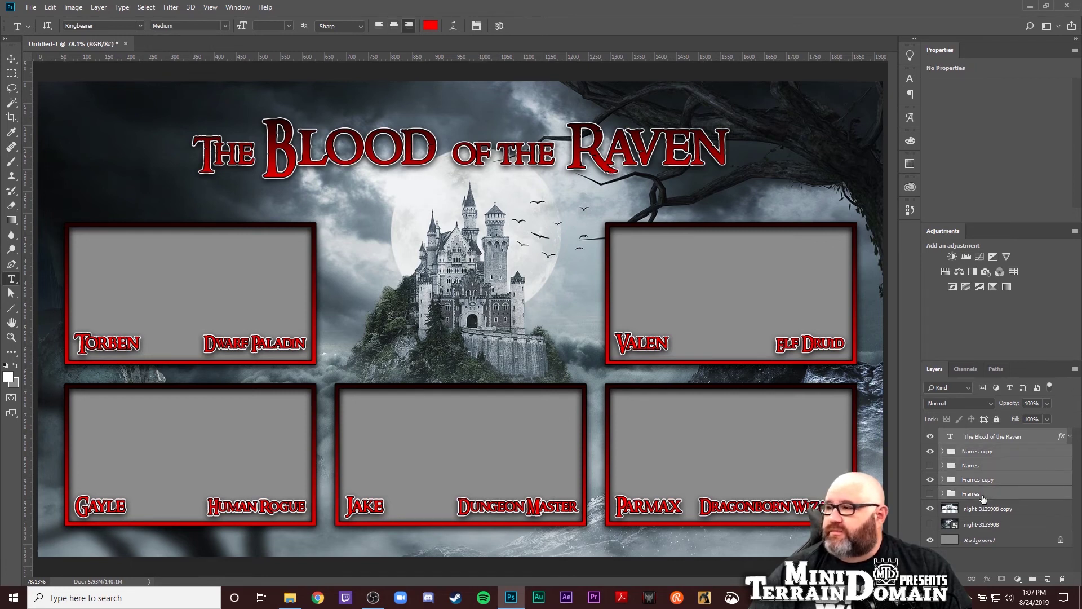
key(ctrl+g)
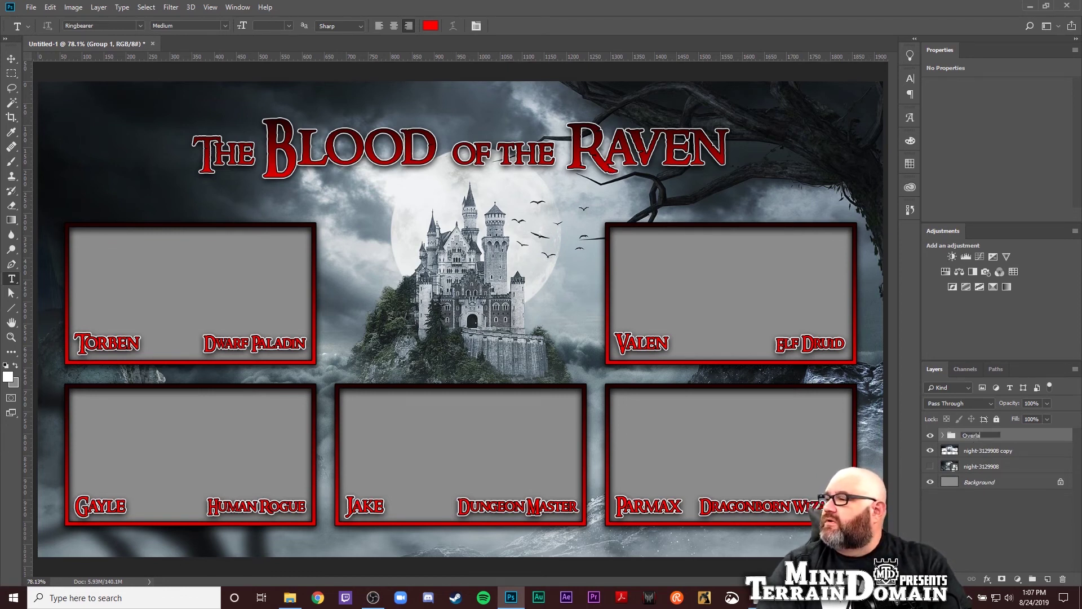
key(Return)
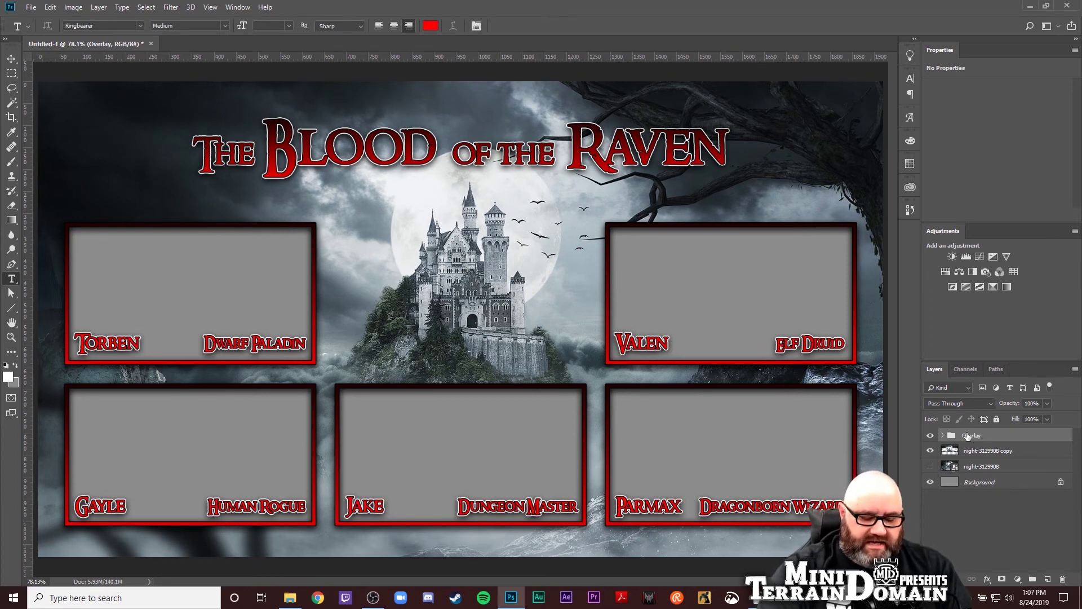
Save the document as a layered Fantasy Stream Assets.psd in the Fantasy folder.
key(ctrl+s)
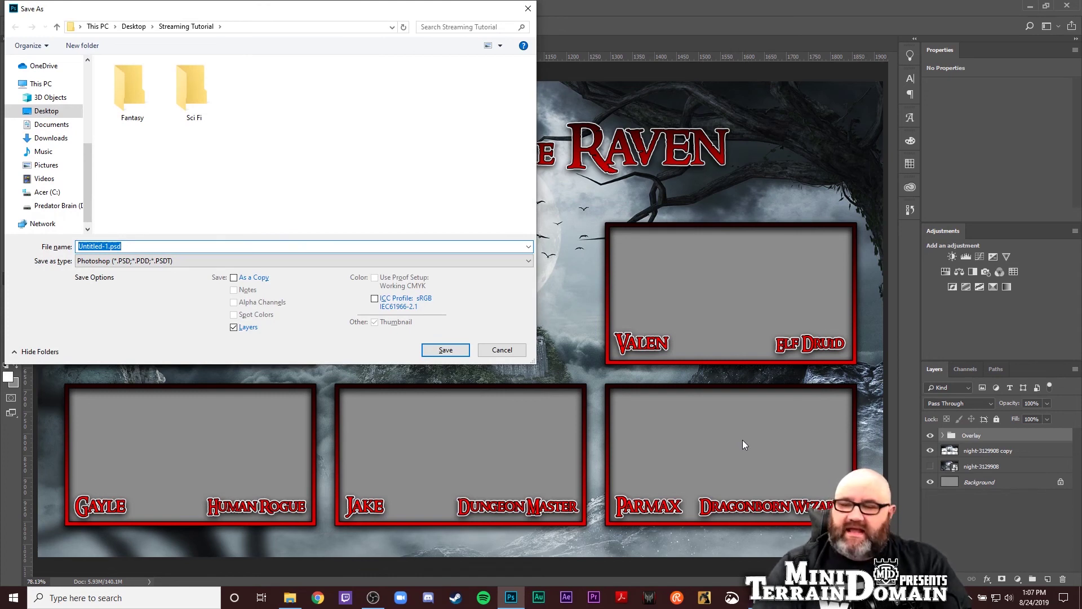
text(Fan)
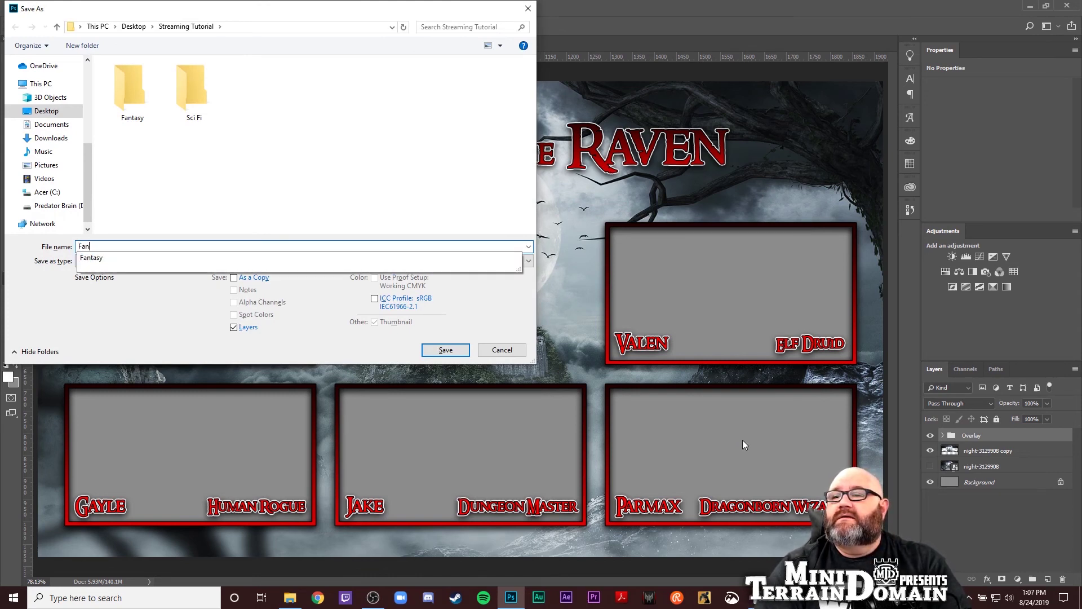
text(tasy Stream Asse)
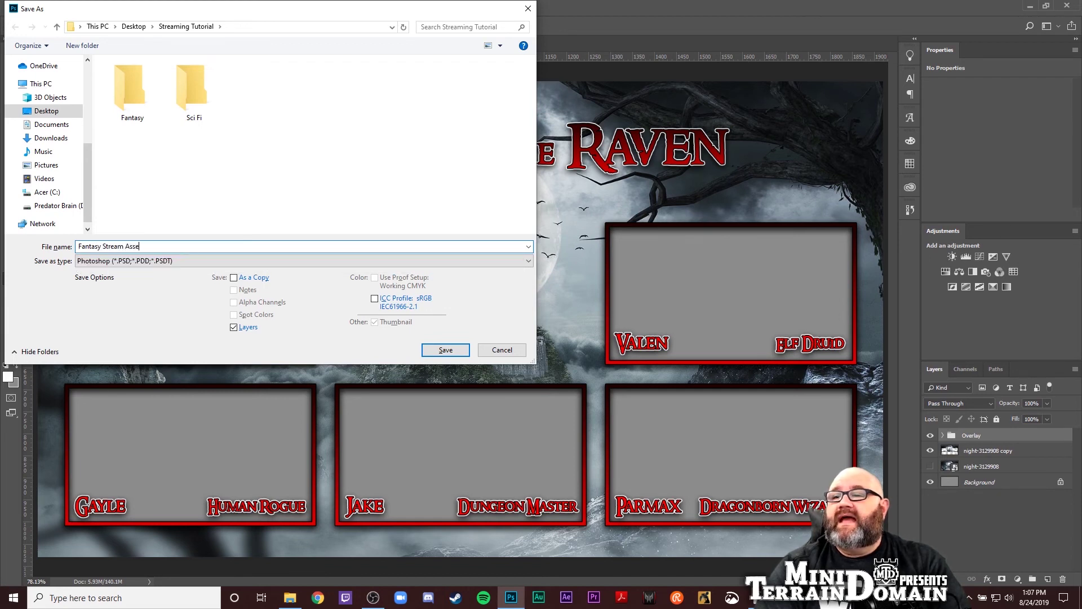
text(ts)
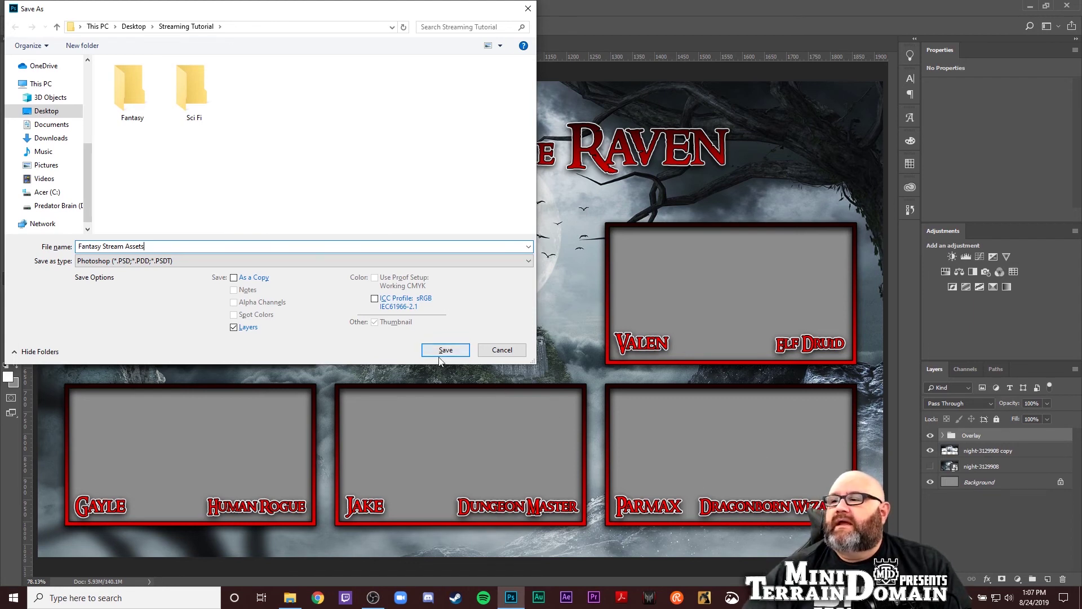
click(122, 105)
double_click(122, 104)
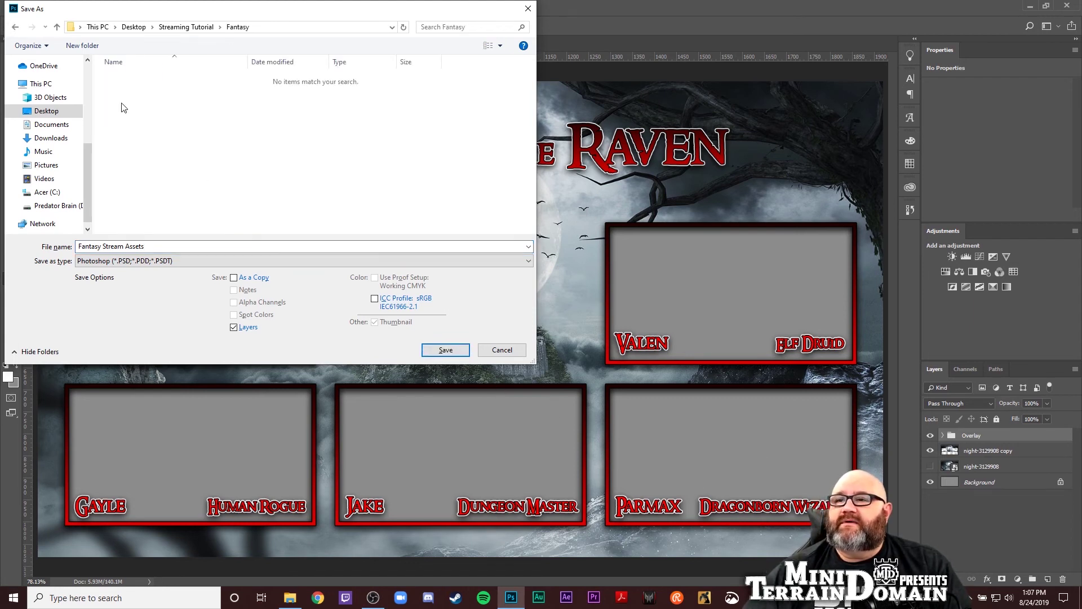
click(441, 350)
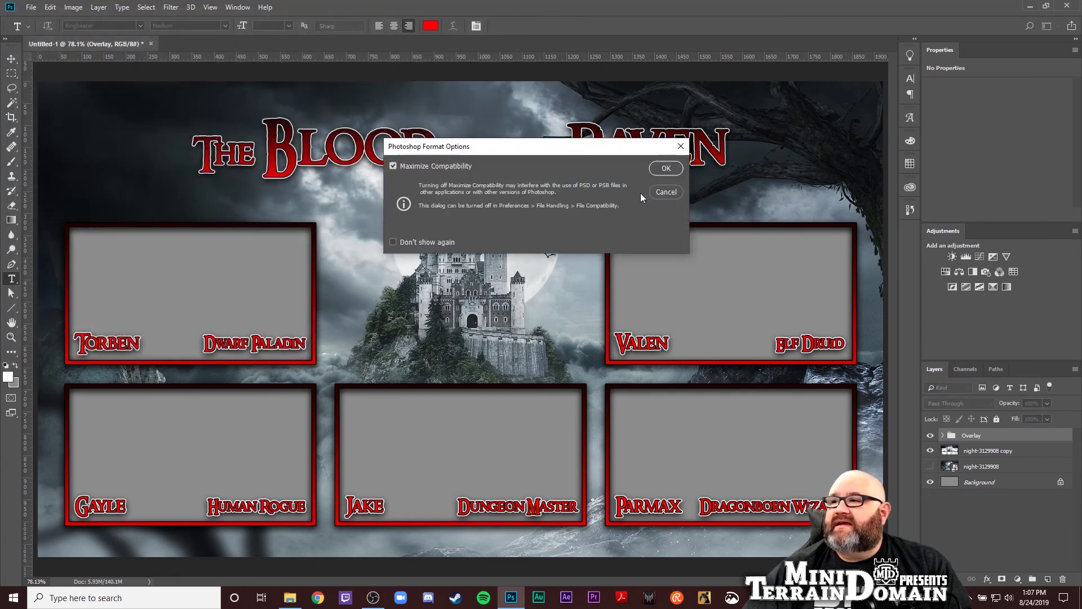
click(667, 168)
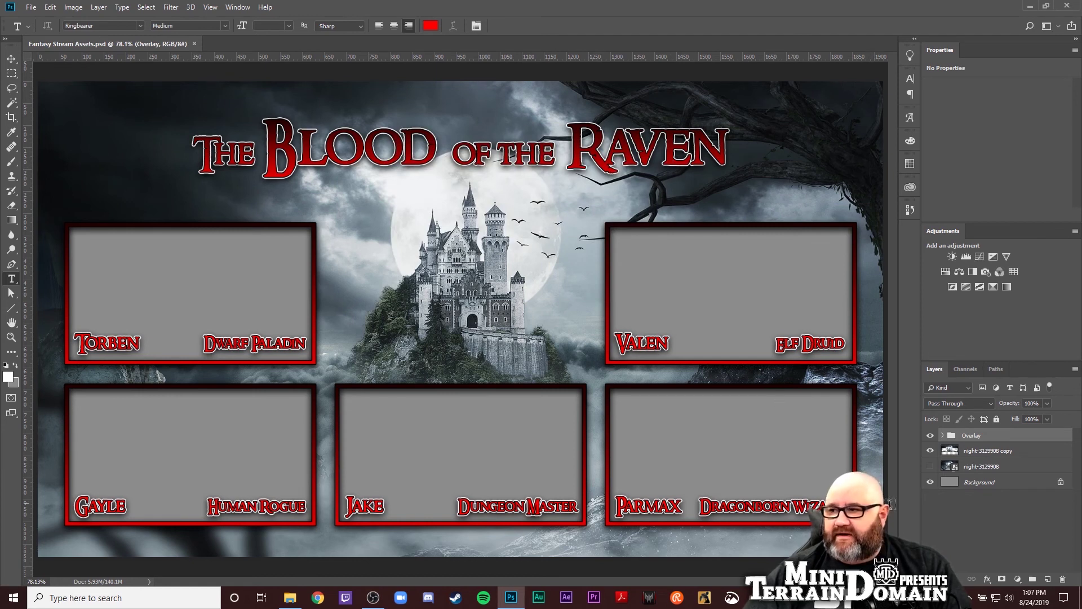
Hide the grey Background and save a PNG copy named Blood of the Raven OVERLAY.
click(930, 482)
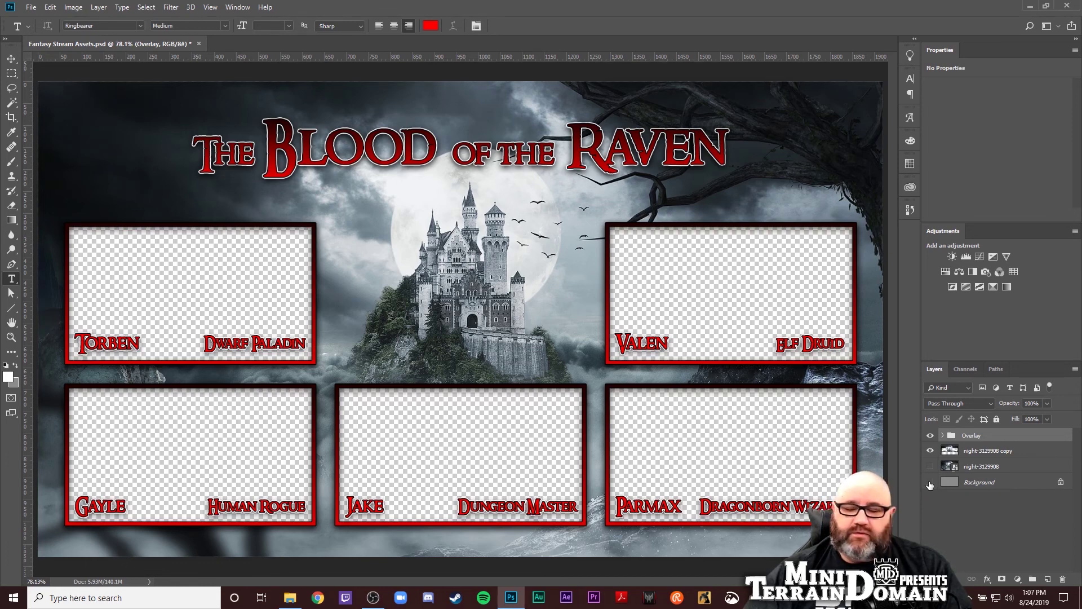
key(ctrl+shift+s)
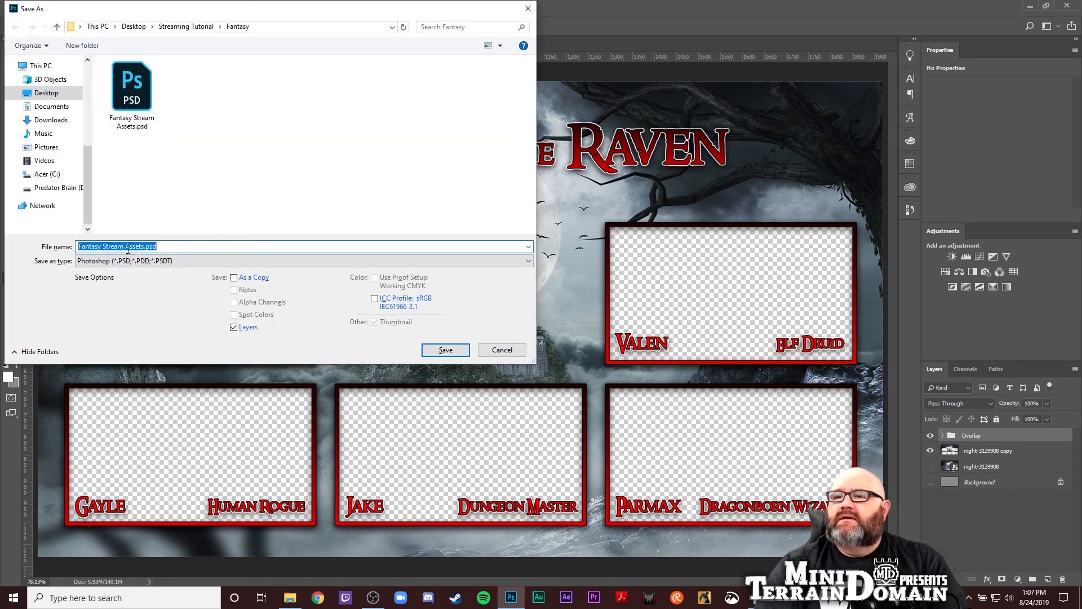
text(Blood o)
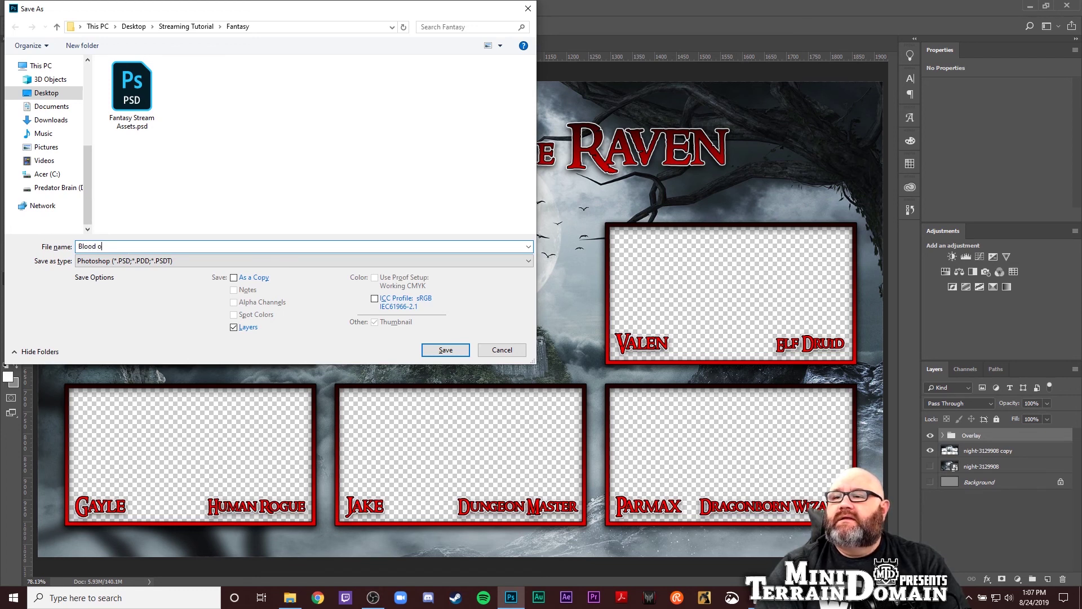
text(f the Raven OVERL)
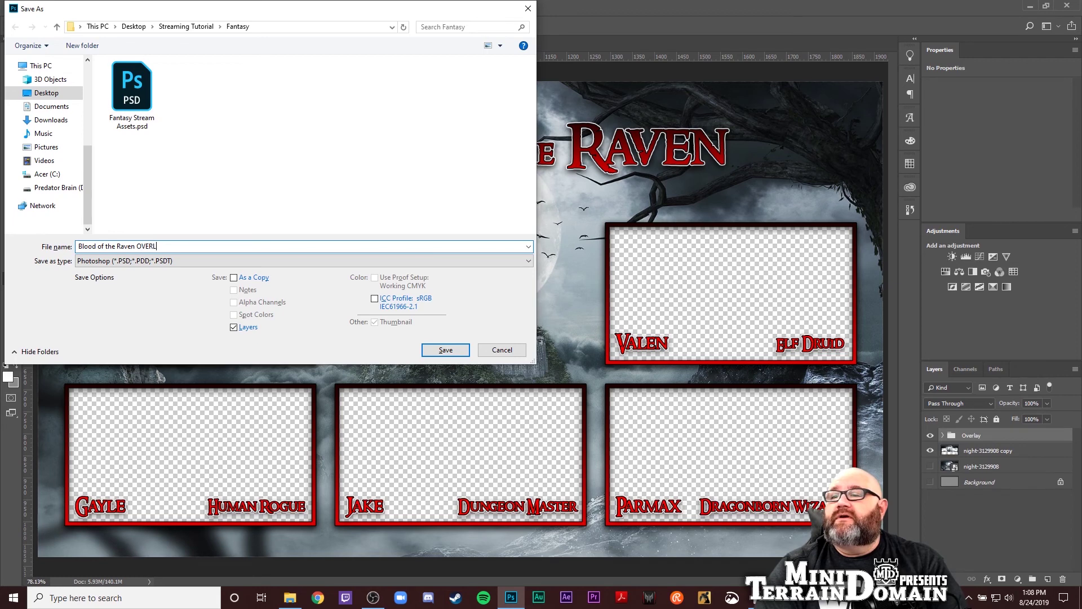
text(AY)
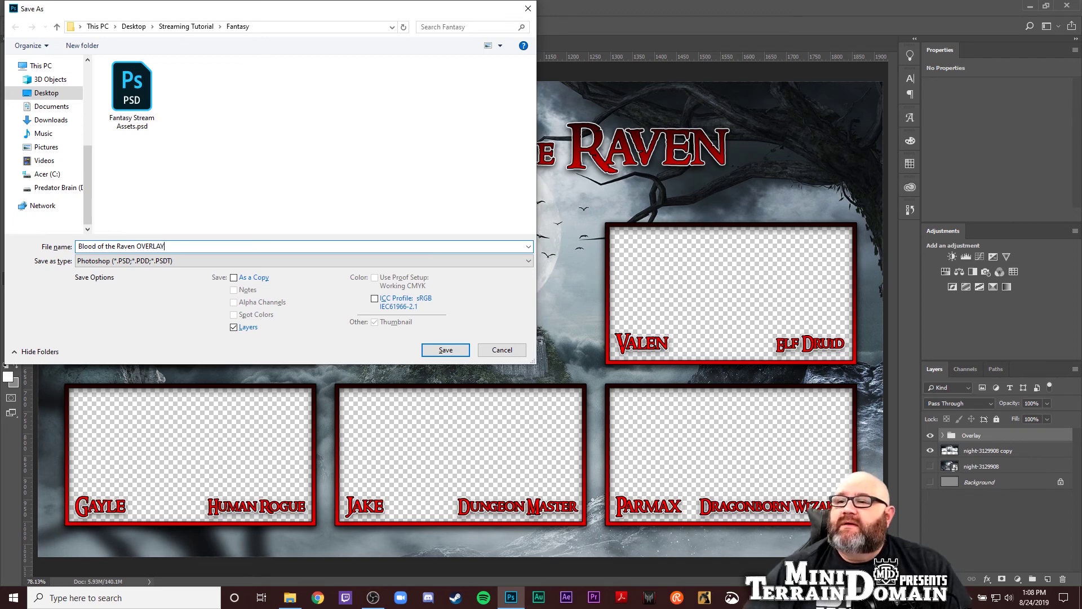
click(144, 260)
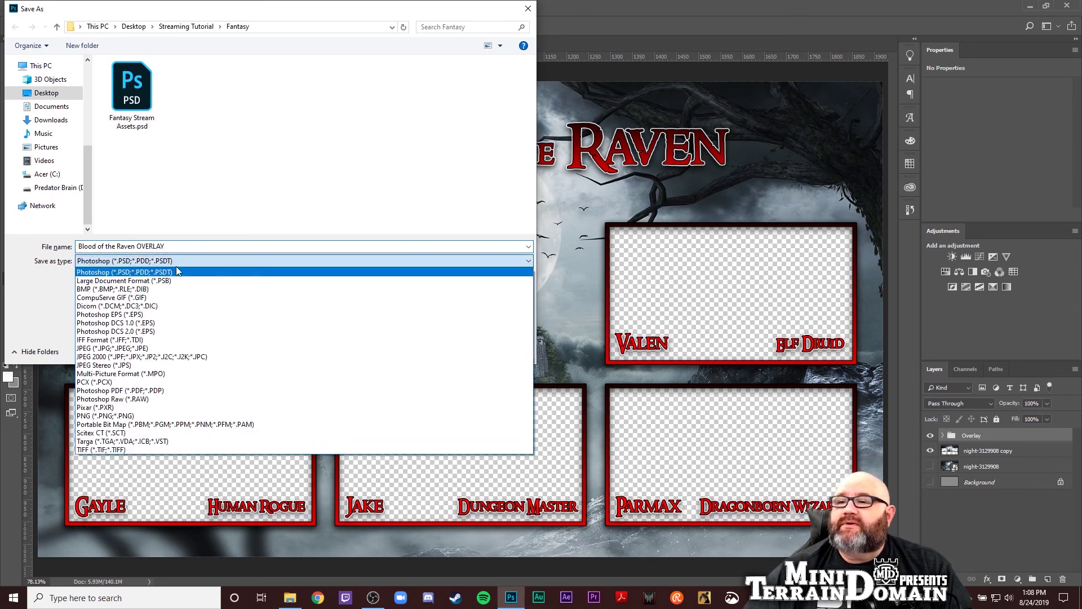
click(137, 416)
click(460, 353)
click(609, 176)
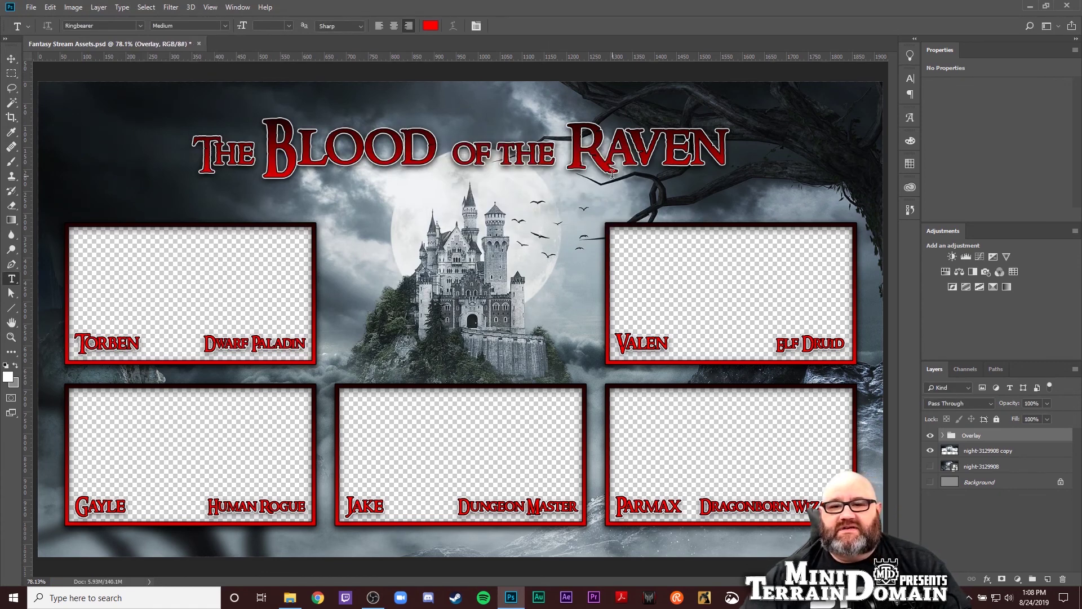